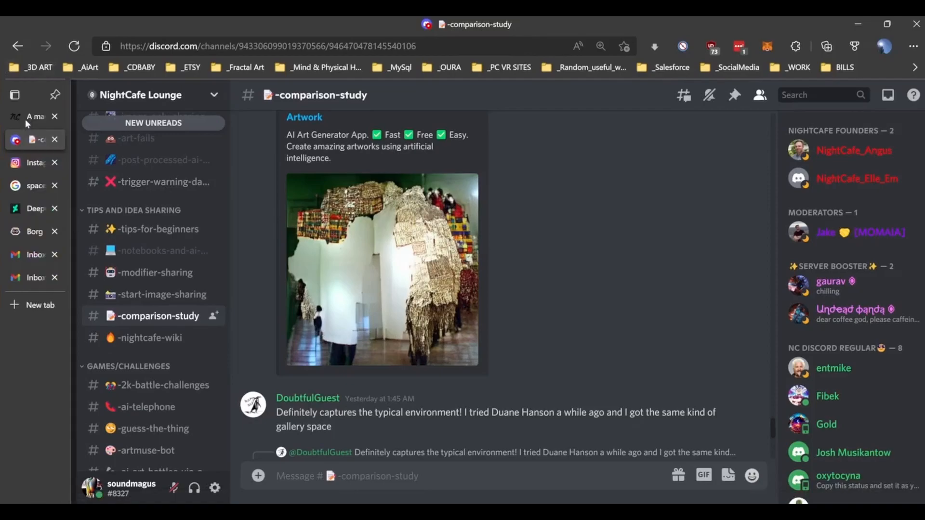
Switch to the NightCafe creation of the giant green Borg cube orbiting Earth and start evolving it.
click(21, 122)
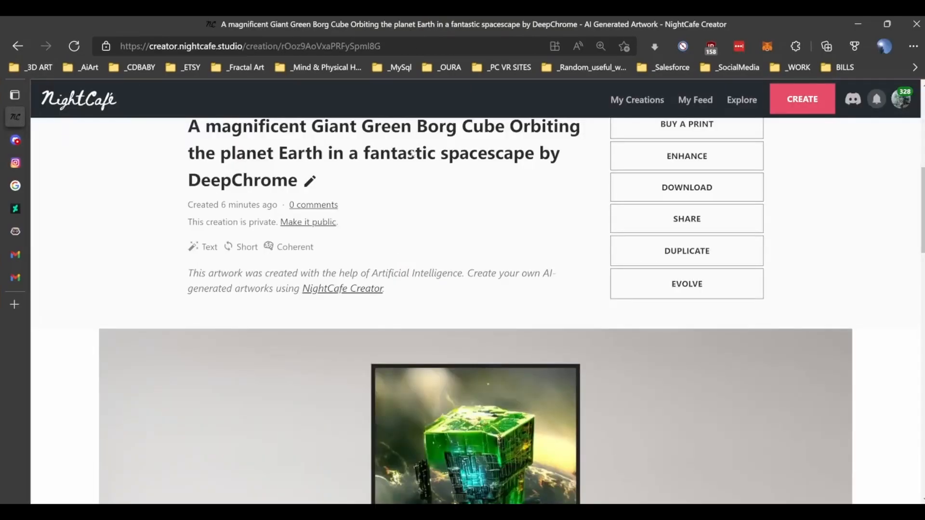
scroll(291, 180, up, 7)
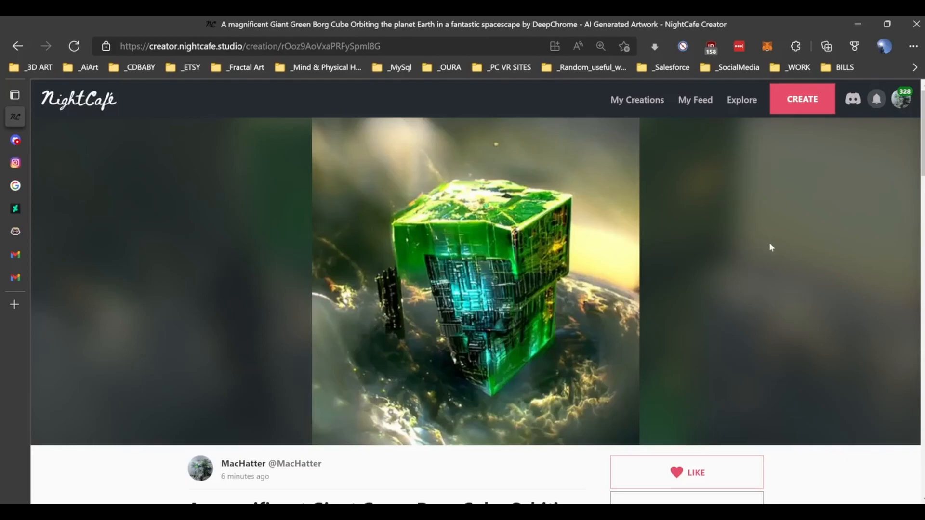
scroll(769, 247, down, 7)
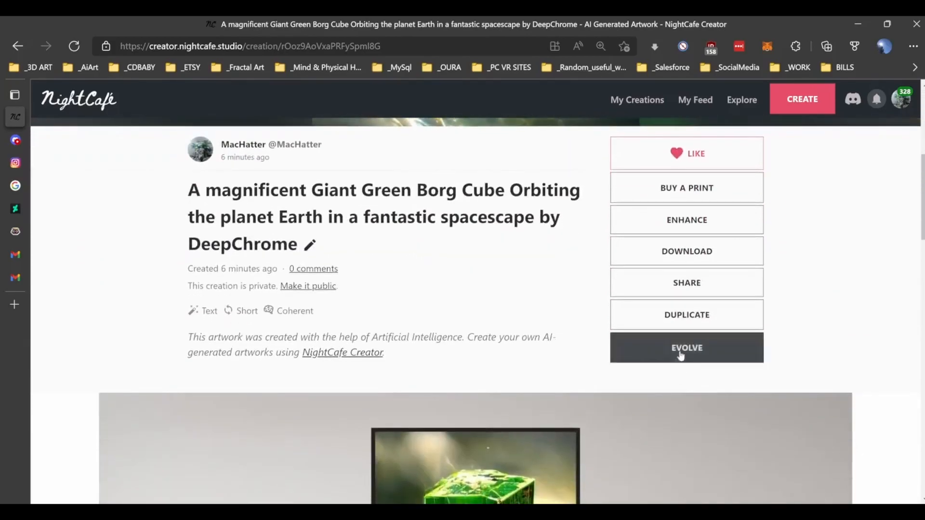
click(681, 354)
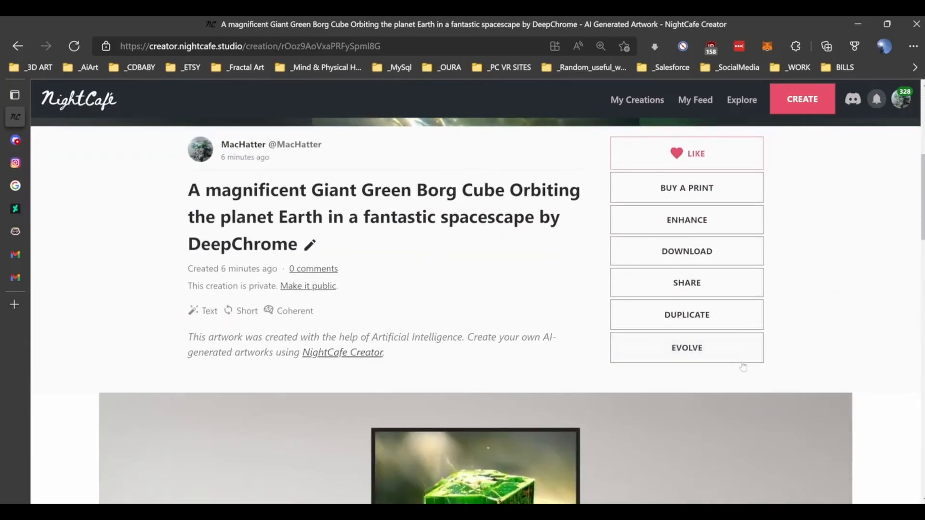
scroll(587, 341, up, 4)
scroll(587, 341, down, 3)
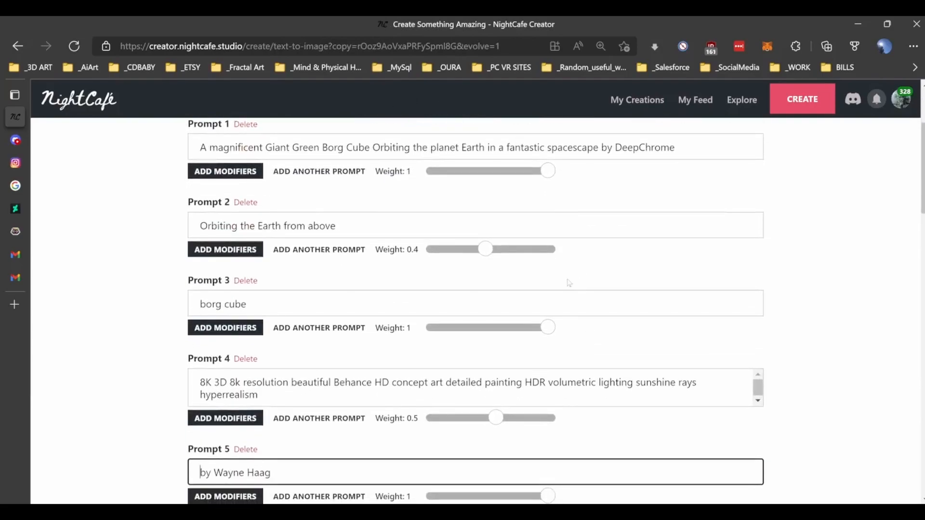
scroll(593, 282, up, 1)
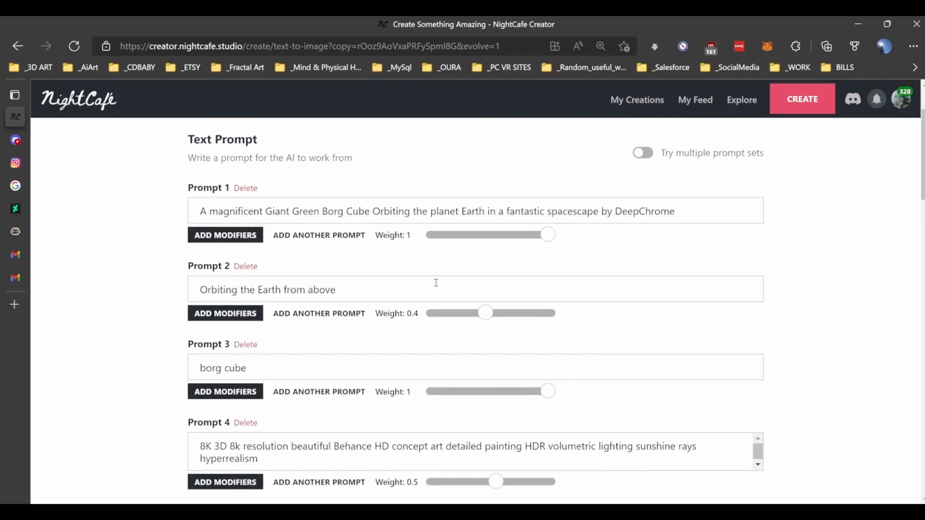
drag(361, 289, 44, 295)
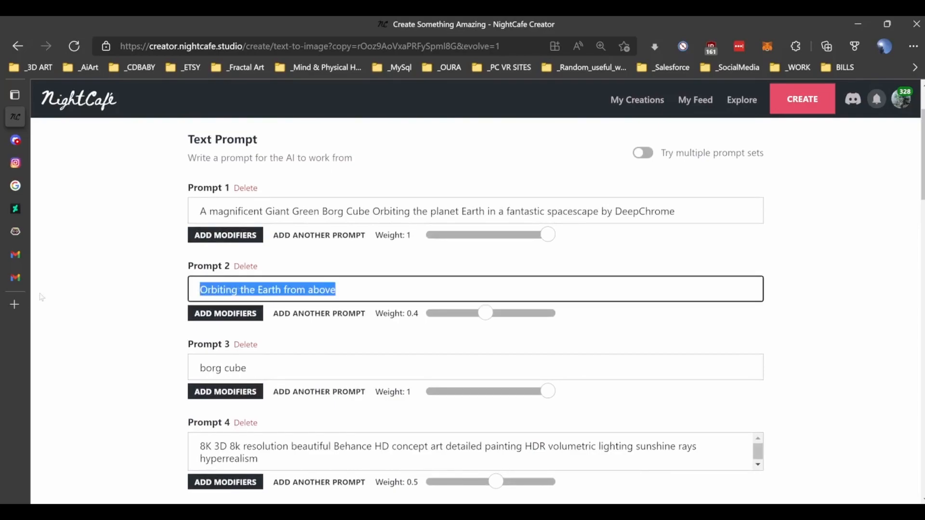
key(BackSpace)
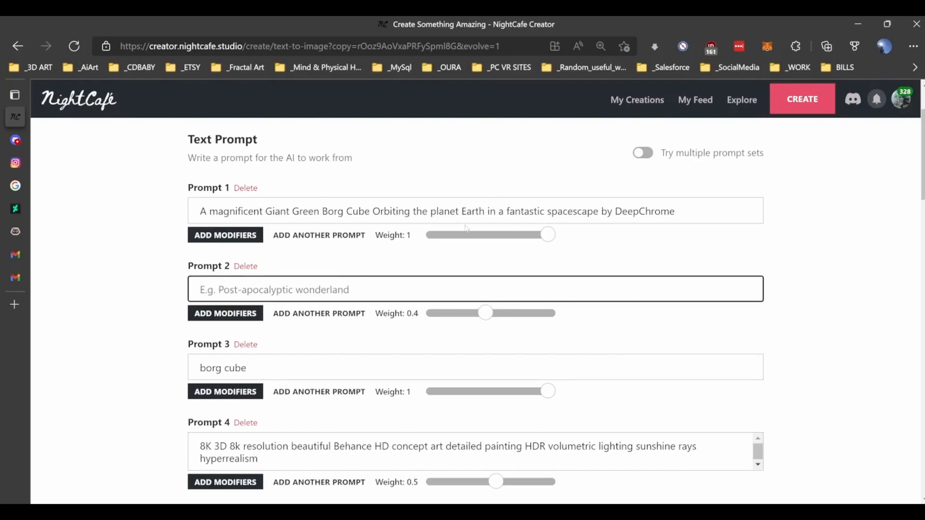
key(ctrl+z)
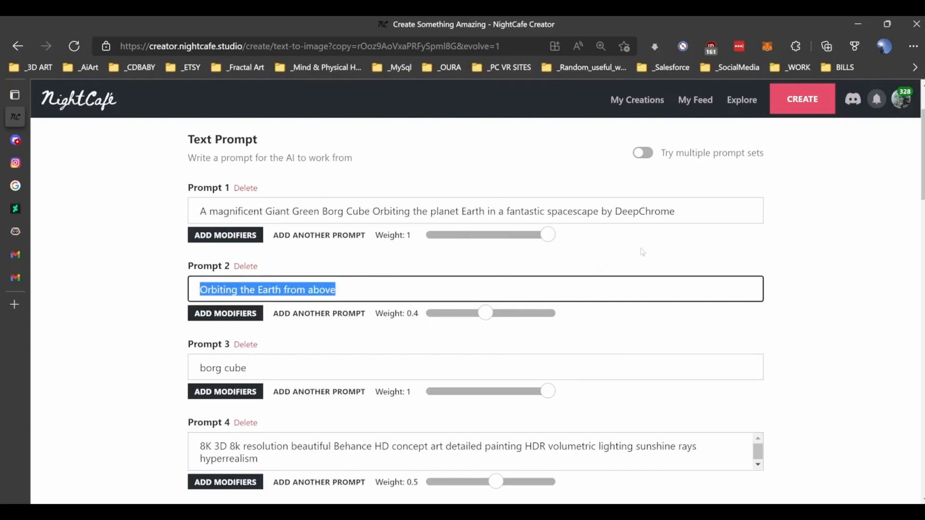
click(642, 253)
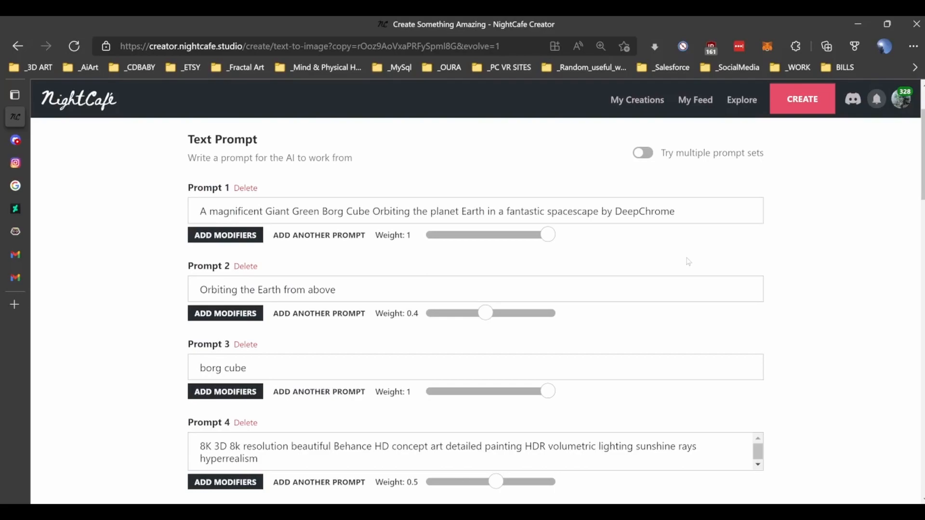
Clear the "borg cube" text from Prompt 3 and append ", borg cube" to the end of Prompt 2.
click(258, 374)
key(ctrl+a)
mouse_move(9, 356)
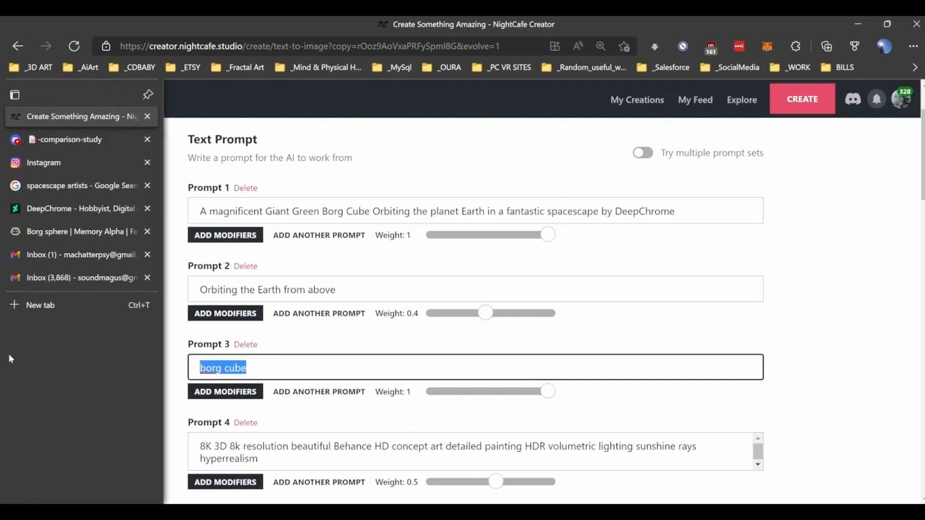
key(BackSpace)
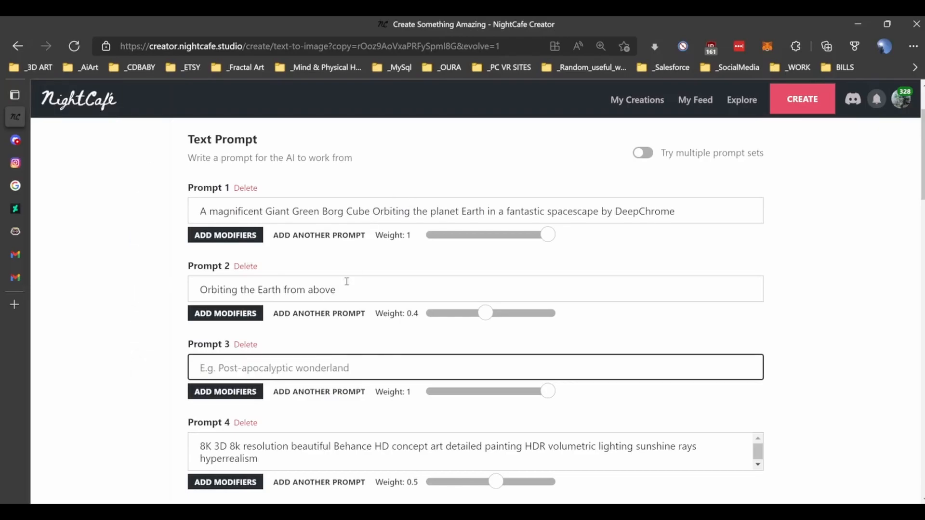
click(359, 290)
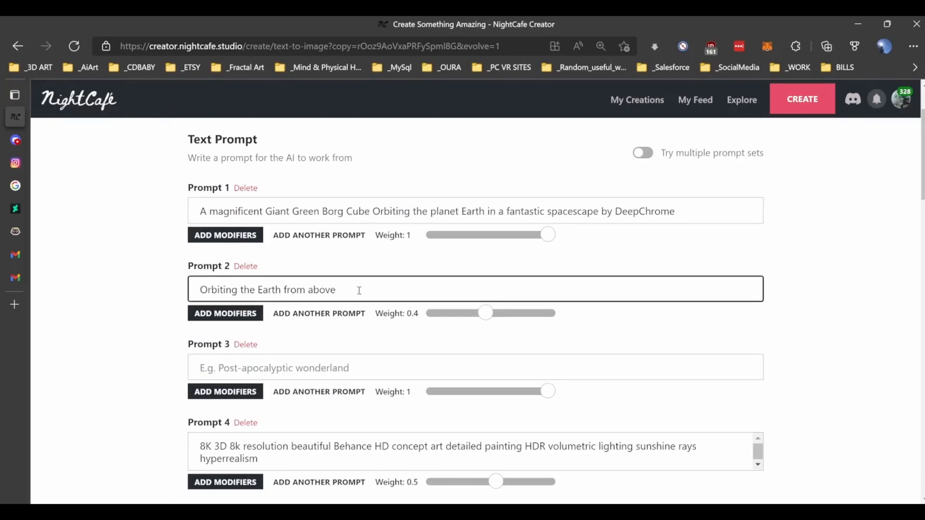
text(, borg cube)
Move "by Wayne Haag" from Prompt 5 to the end of Prompt 4, separated by a comma.
scroll(332, 431, down, 1)
scroll(332, 431, down, 1)
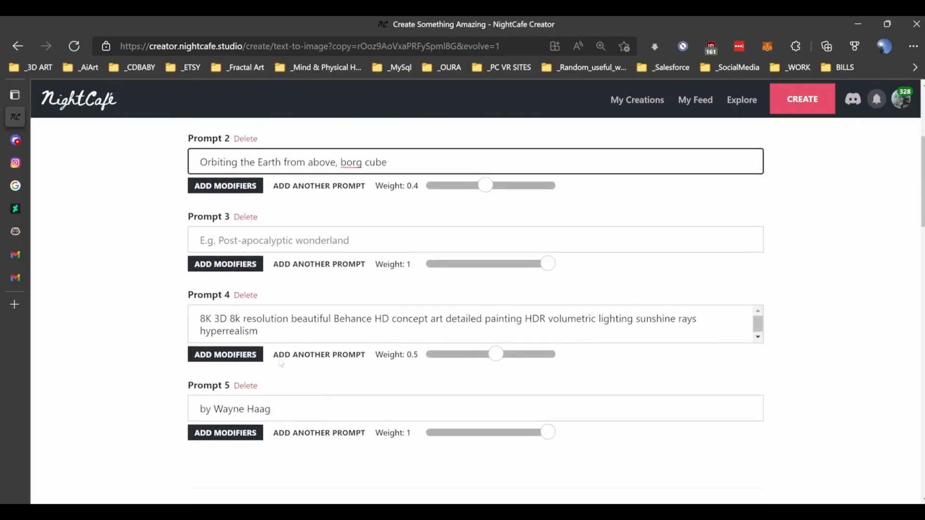
click(291, 410)
key(ctrl+a)
key(ctrl+c)
key(BackSpace)
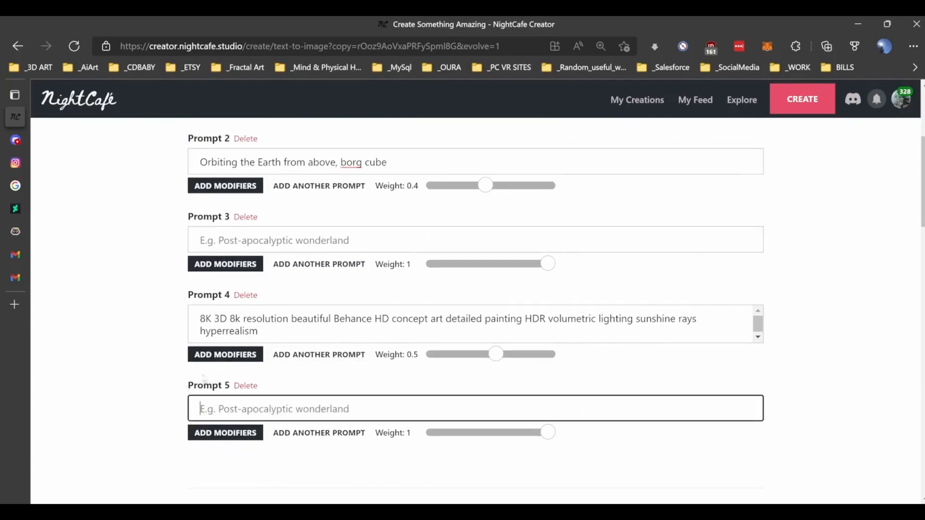
click(273, 331)
key(ctrl+v)
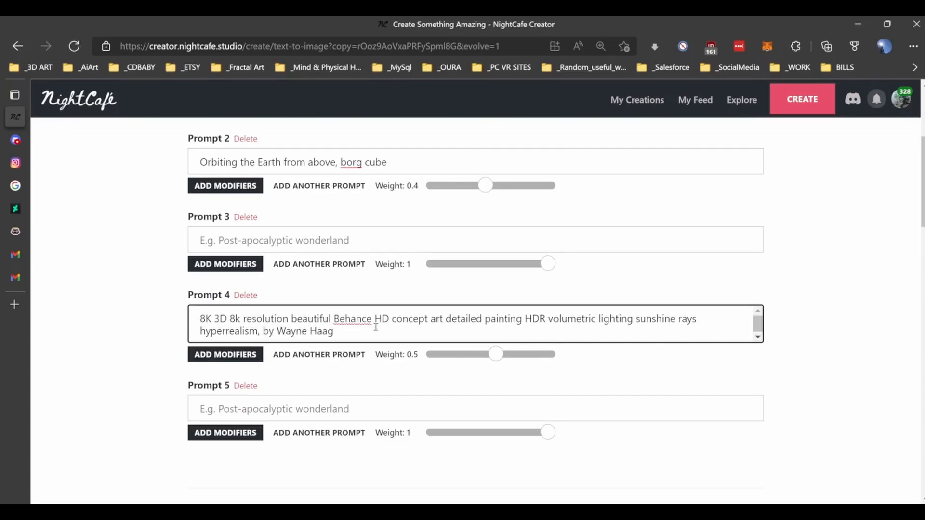
Move "Orbiting the Earth from above, borg cube" from Prompt 2 to the end of Prompt 1 and delete the empty Prompts 2 and 3.
scroll(376, 327, up, 4)
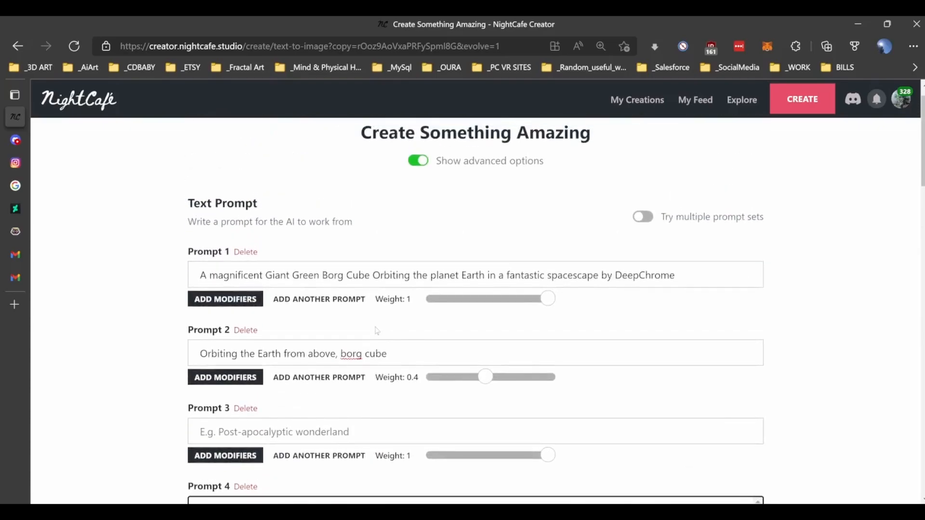
click(403, 355)
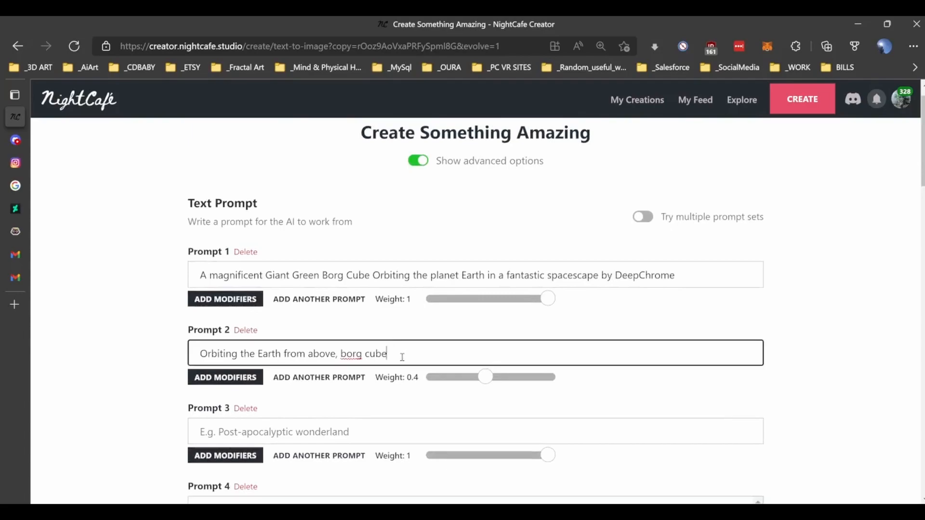
key(ctrl+a)
key(ctrl+c)
key(BackSpace)
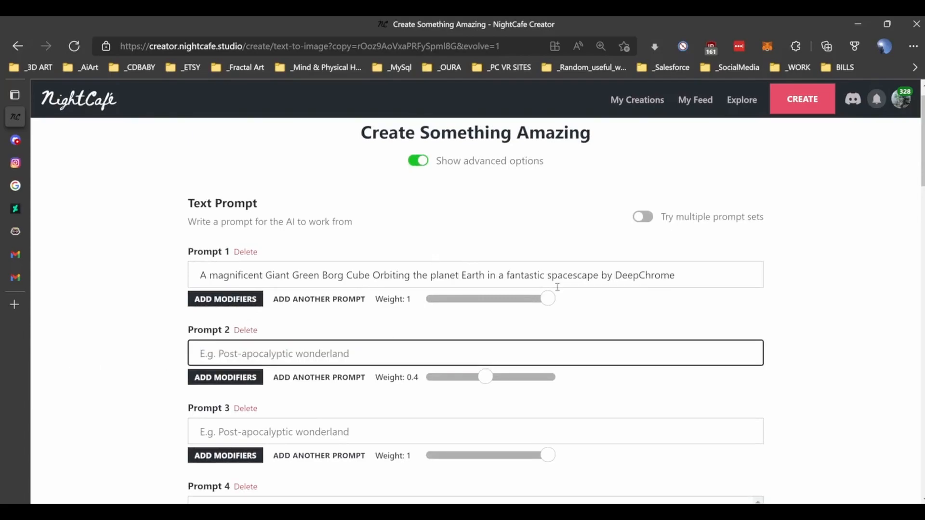
click(683, 274)
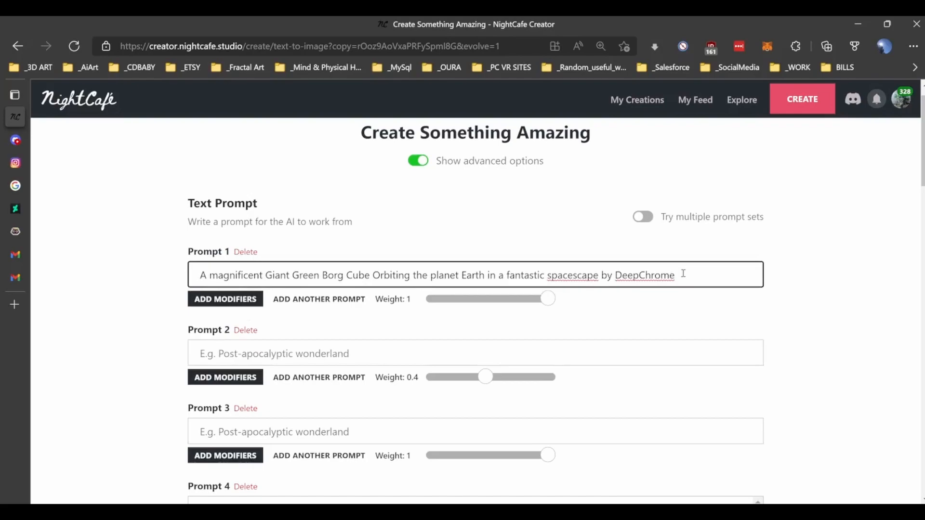
key(ctrl+v)
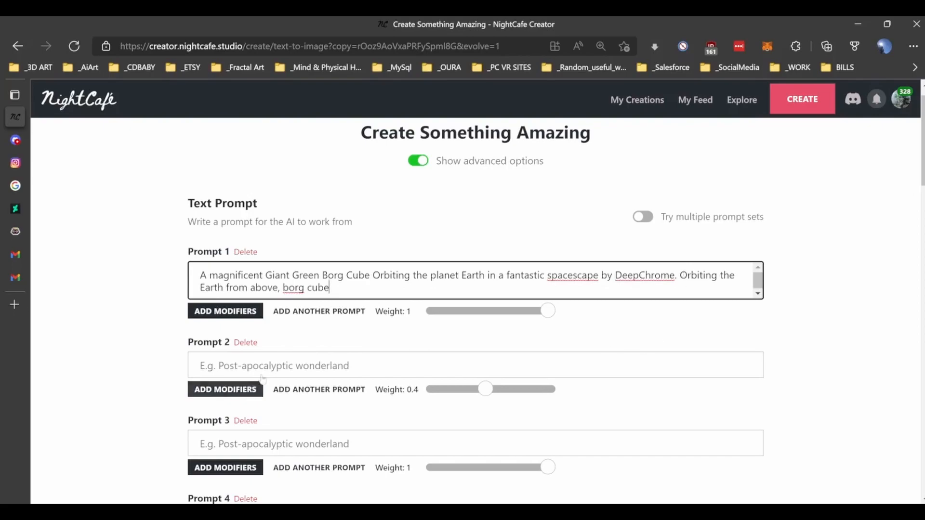
click(245, 342)
click(245, 343)
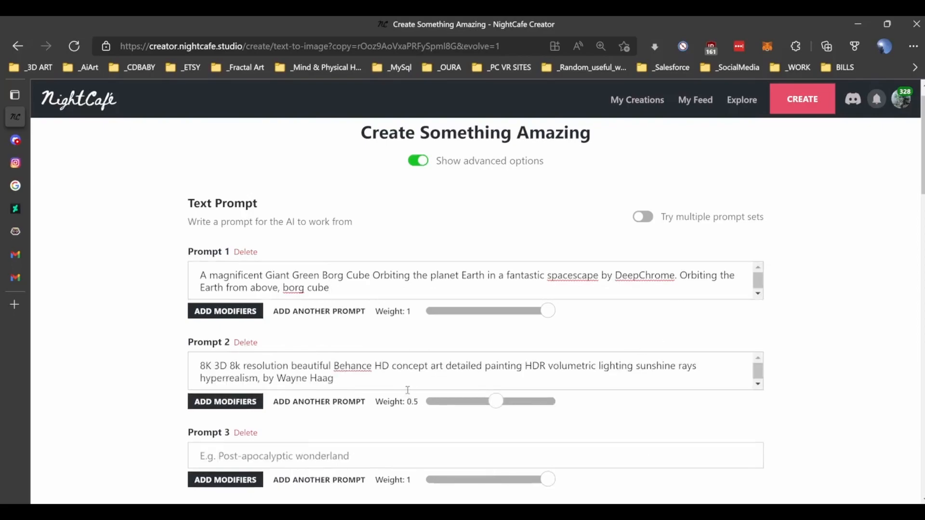
Clear Prompt 2 and append ", 8K 3D 8k resolution beautiful Behance HD concept art detailed painting HDR volumetric lighting" to Prompt 1.
drag(343, 379, 66, 343)
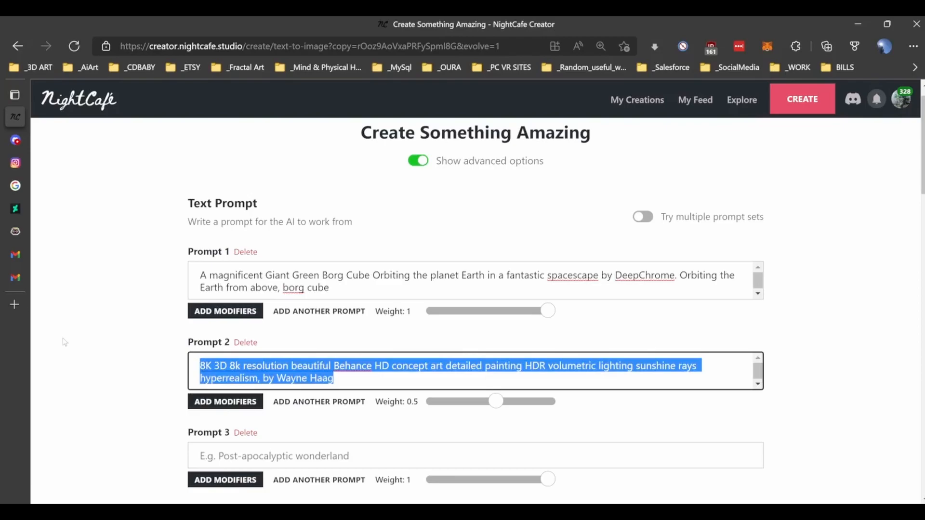
key(BackSpace)
click(379, 295)
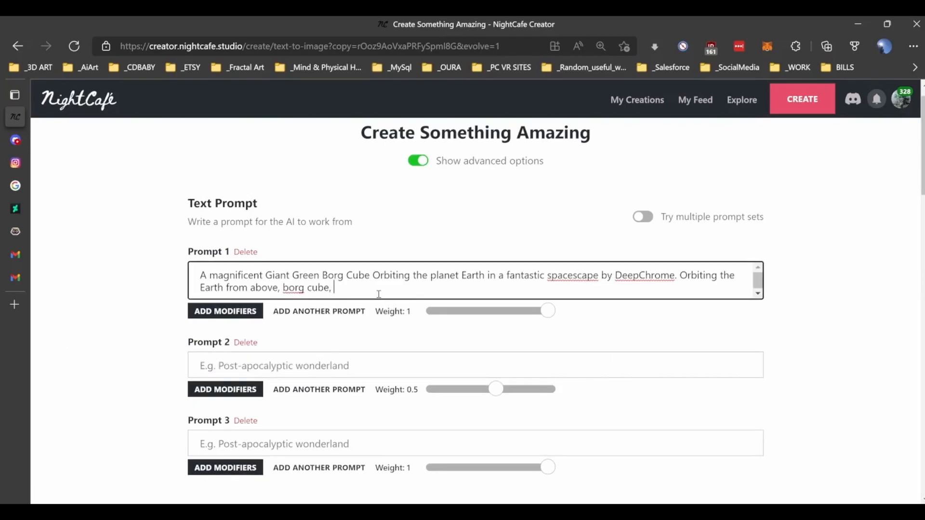
text(8K 3D 8k resolution beautiful Behance HD concept art detailed painting HDR volumetric lighting)
Delete the two remaining empty prompts so that only the combined text prompt is left.
scroll(379, 295, down, 5)
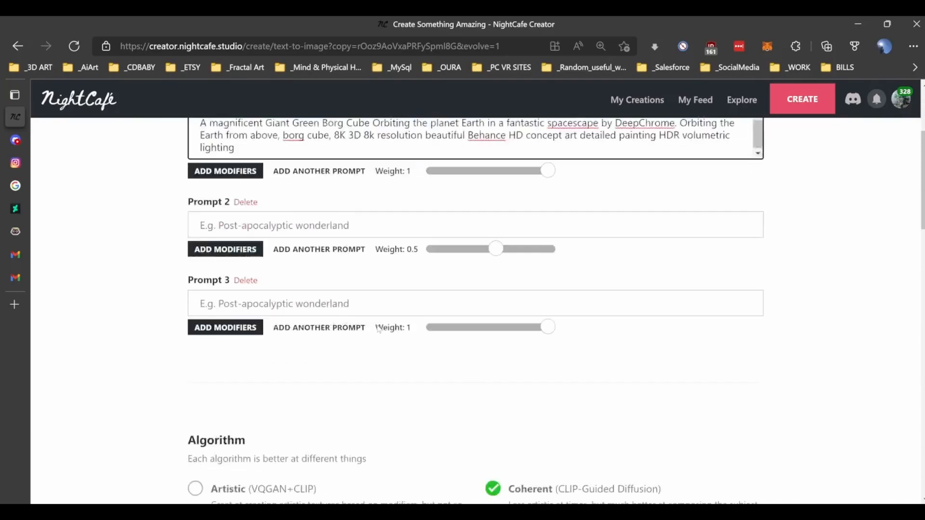
scroll(290, 356, up, 5)
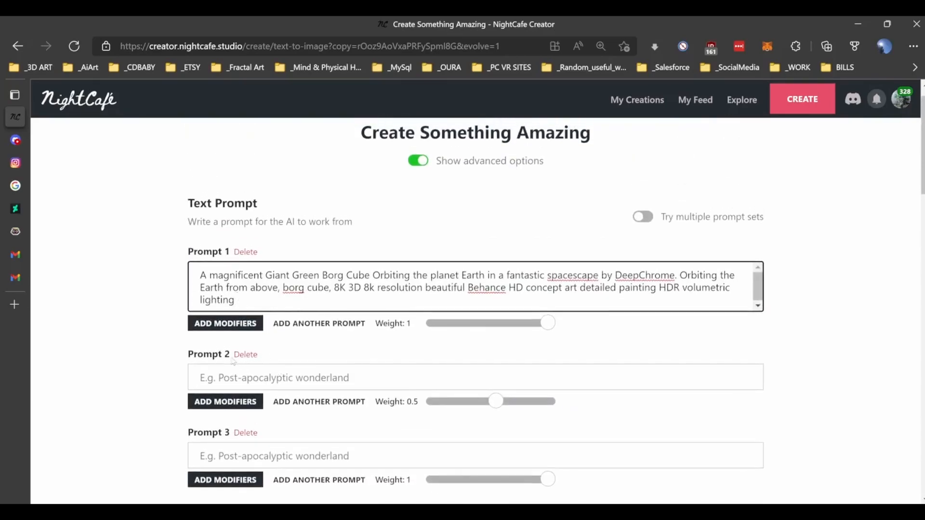
click(246, 355)
click(246, 355)
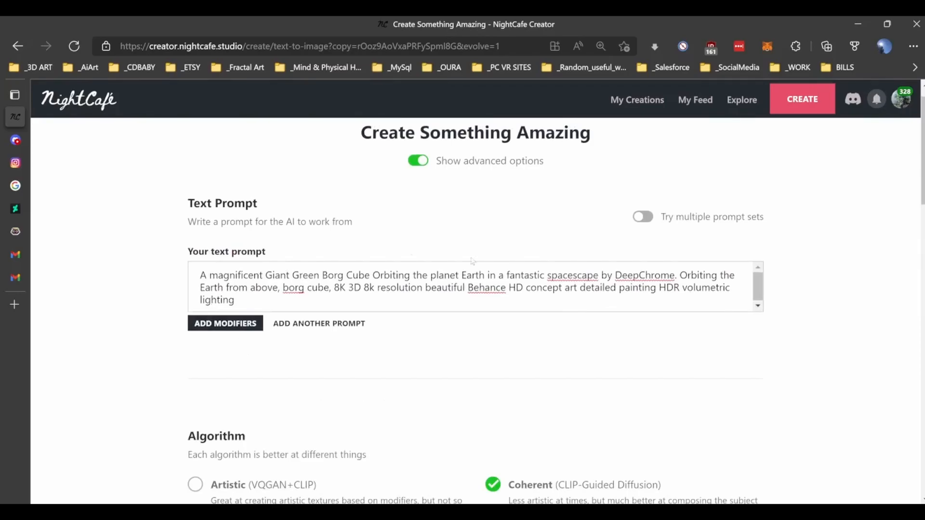
Remove the green Borg cube start image from the advanced settings.
scroll(648, 335, down, 5)
scroll(646, 335, down, 4)
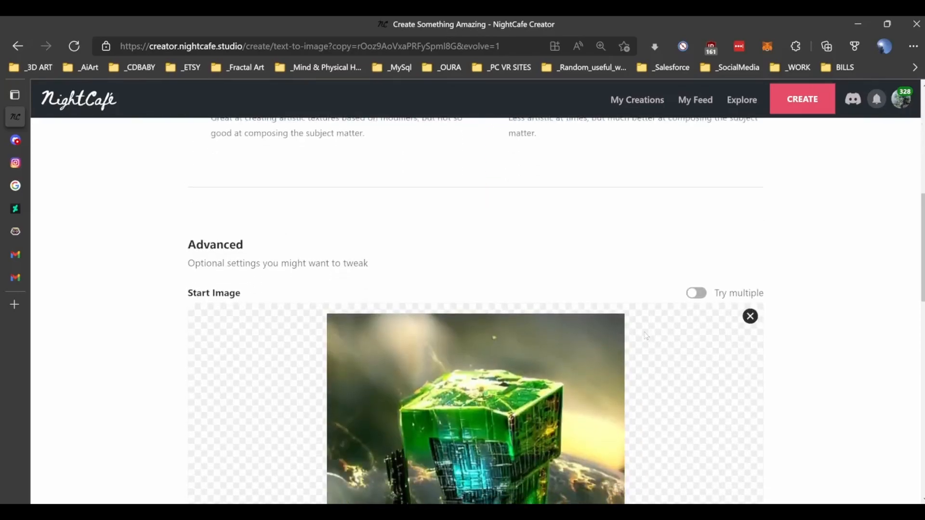
scroll(646, 336, up, 5)
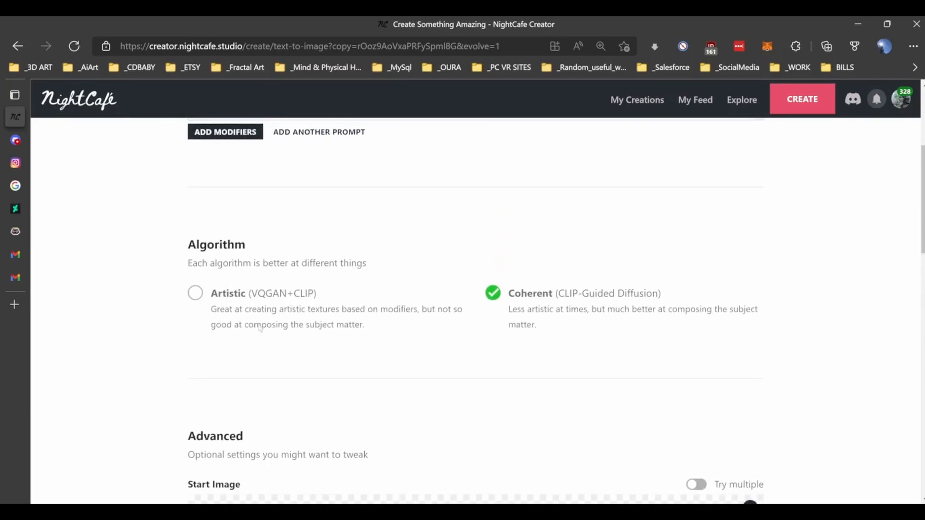
scroll(778, 338, down, 4)
click(750, 317)
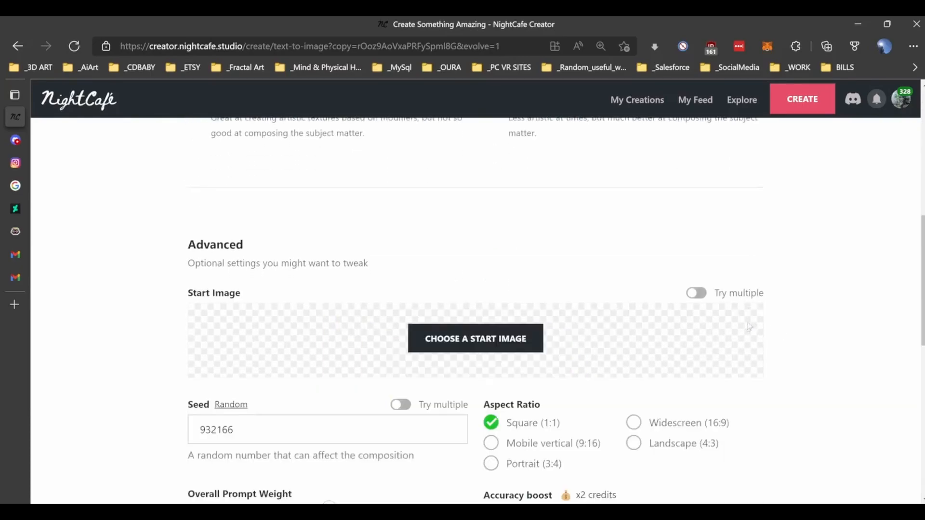
Set the generation algorithm to Artistic (VQGAN+CLIP).
scroll(553, 215, up, 4)
click(195, 295)
scroll(148, 297, up, 5)
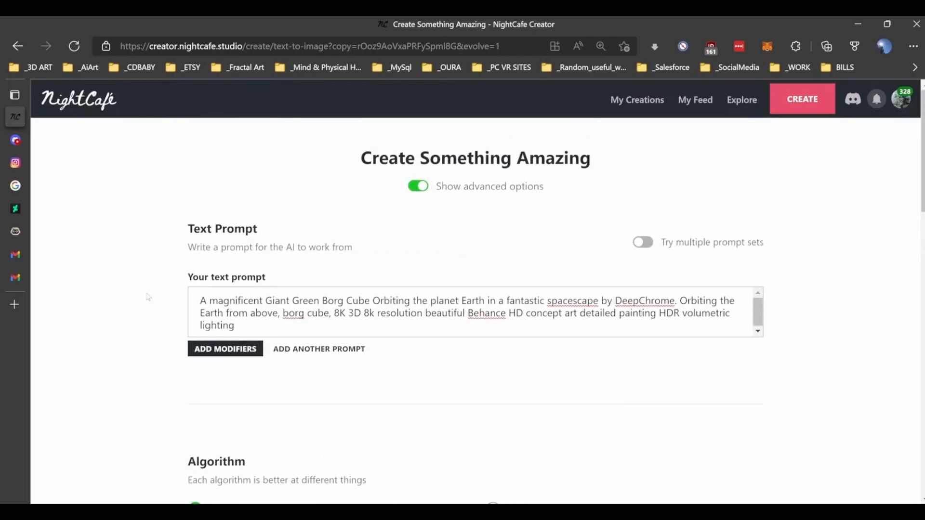
Generate a new random seed for the artwork in the advanced settings.
scroll(148, 297, down, 8)
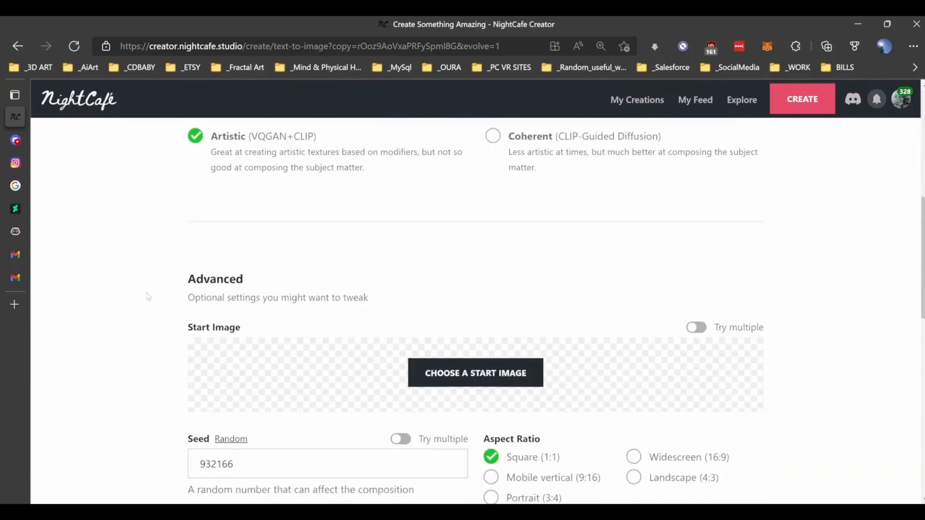
scroll(182, 376, down, 3)
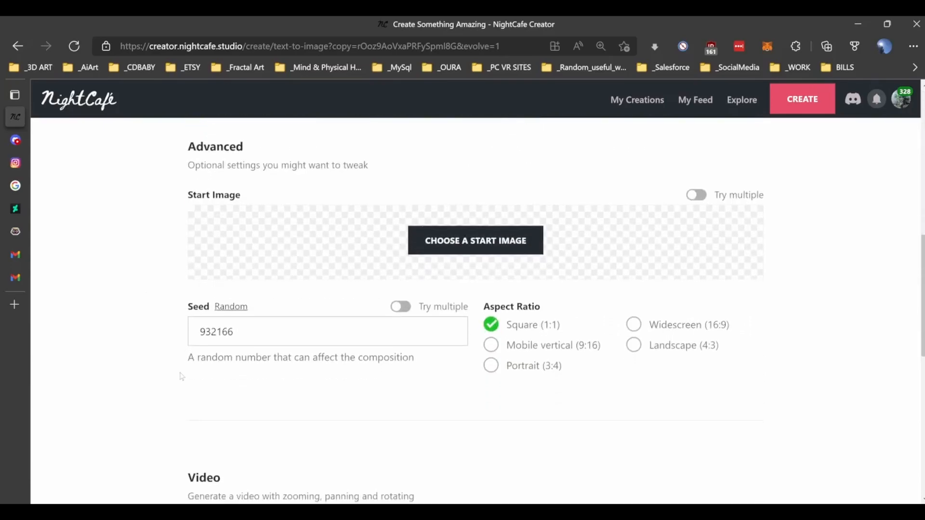
click(242, 307)
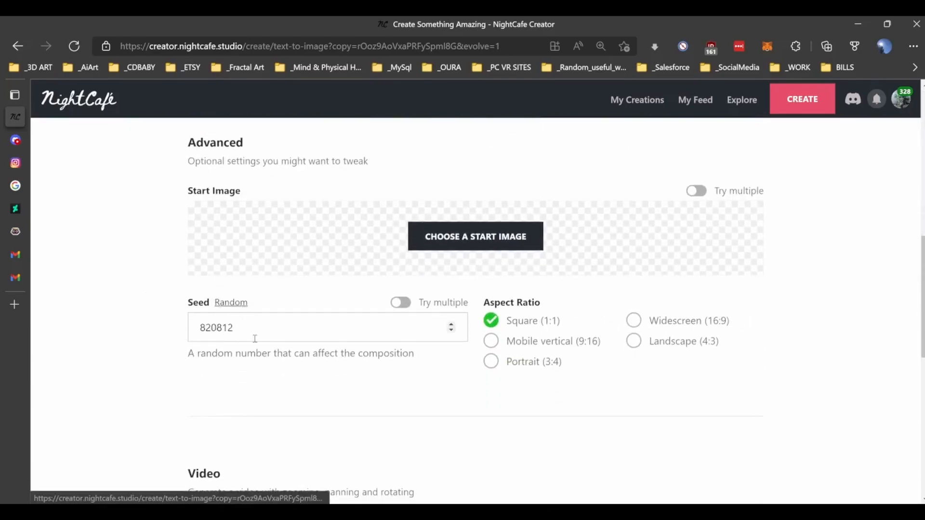
scroll(272, 353, down, 9)
scroll(273, 353, down, 1)
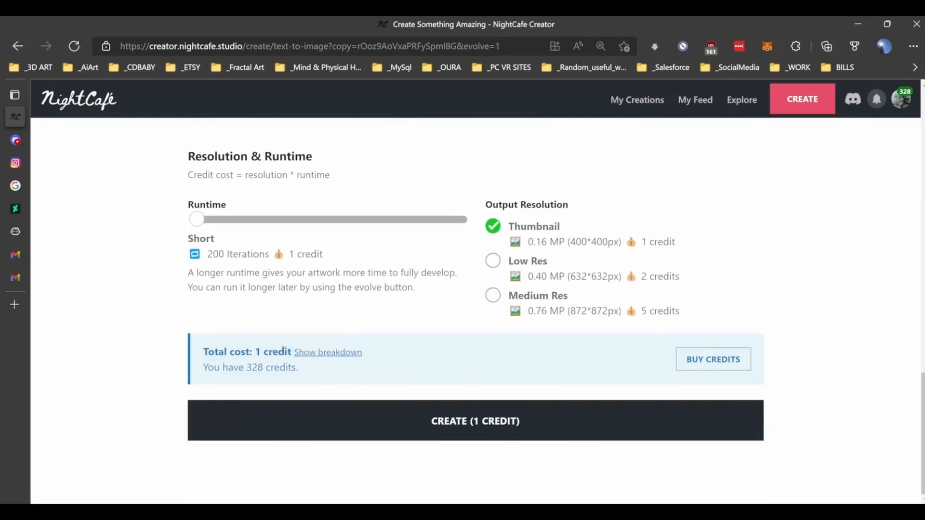
Submit the configured one-credit artwork for creation, and start an evolved copy of the earlier magnificent Giant Green Borg Cube creation.
click(436, 420)
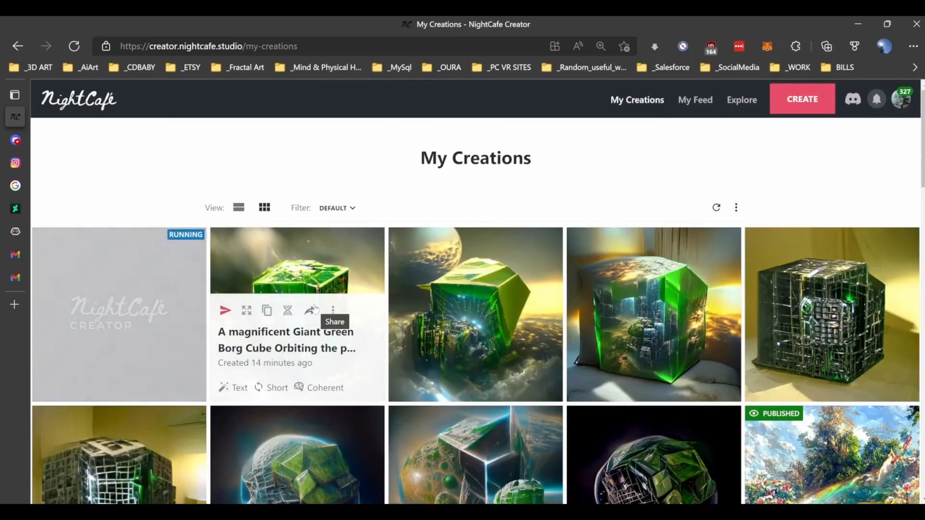
mouse_move(333, 253)
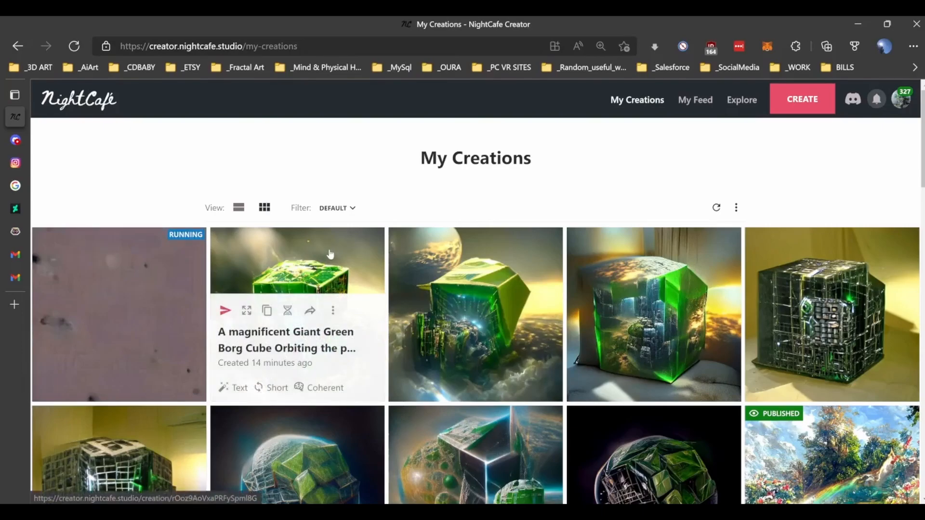
click(330, 253)
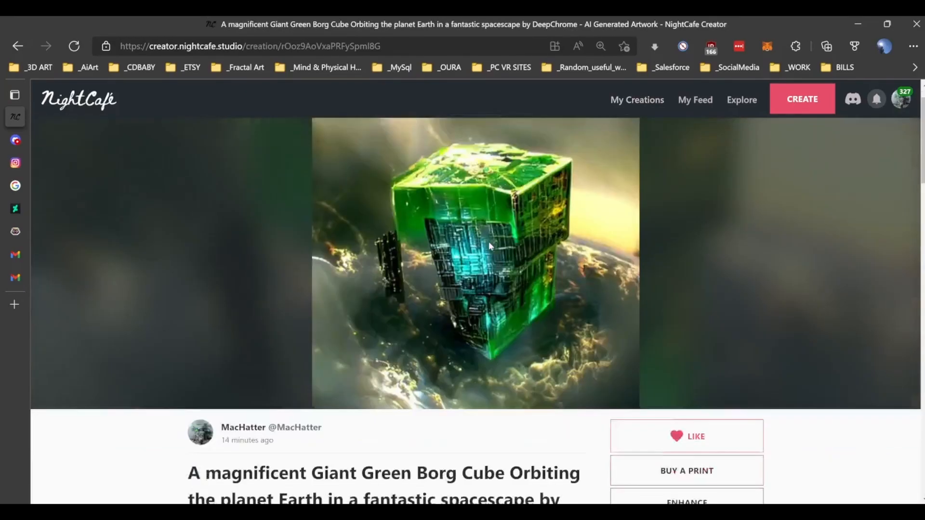
scroll(488, 241, down, 5)
click(700, 282)
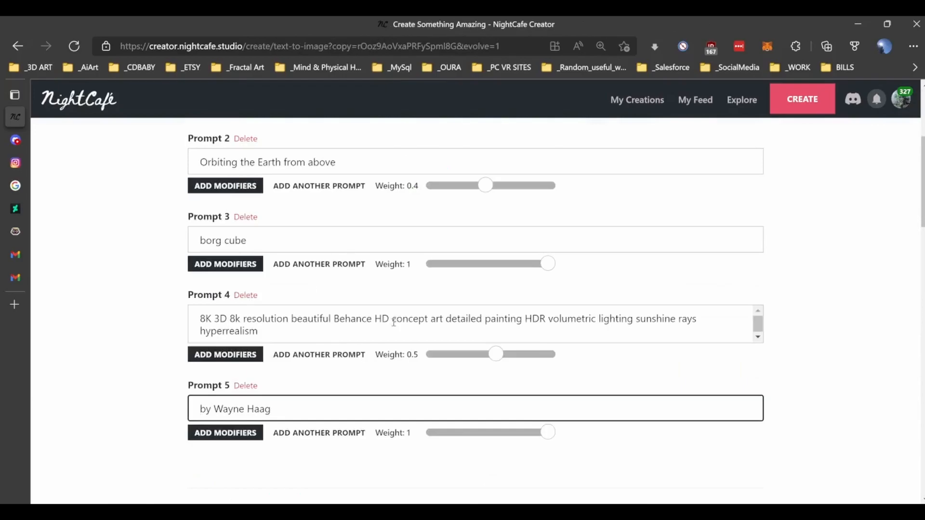
Add the "pencil sketch" modifier to Prompt 2 so it reads "Orbiting the Earth from above, pencil sketch".
scroll(399, 246, up, 4)
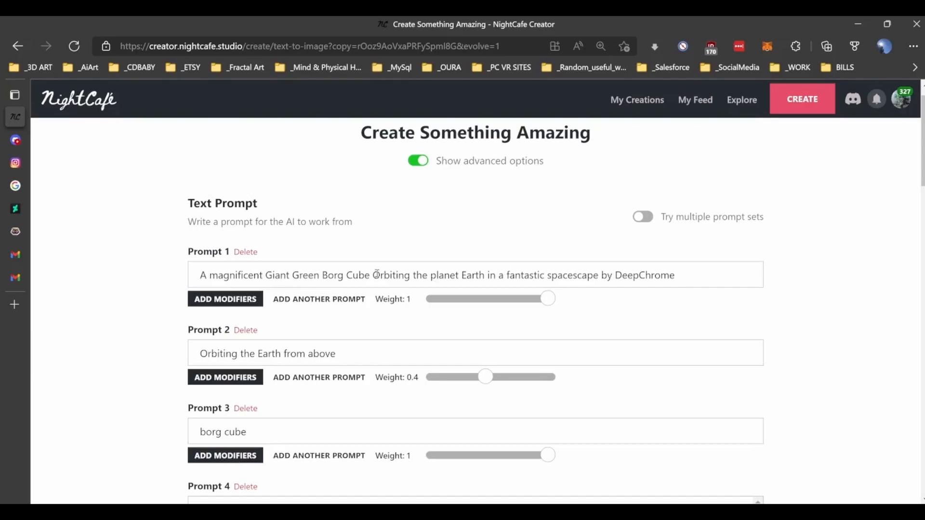
scroll(376, 275, down, 9)
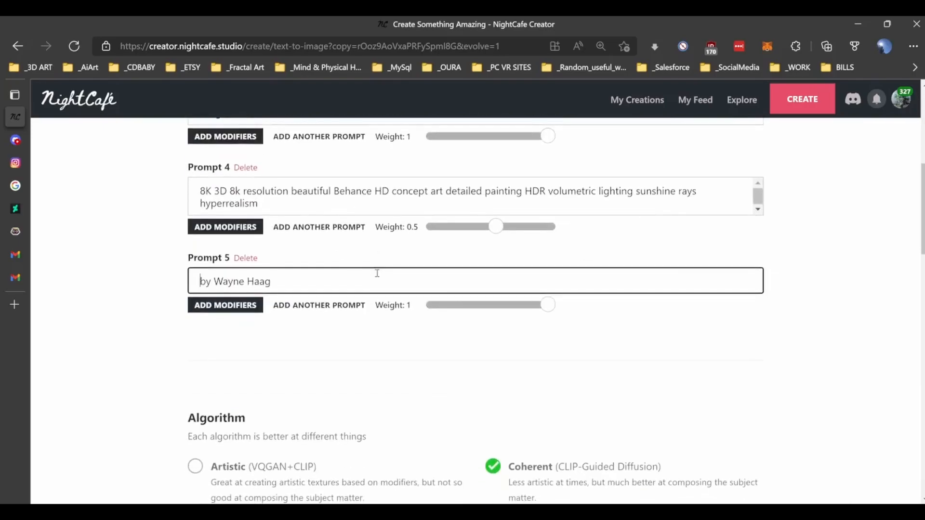
scroll(377, 275, down, 3)
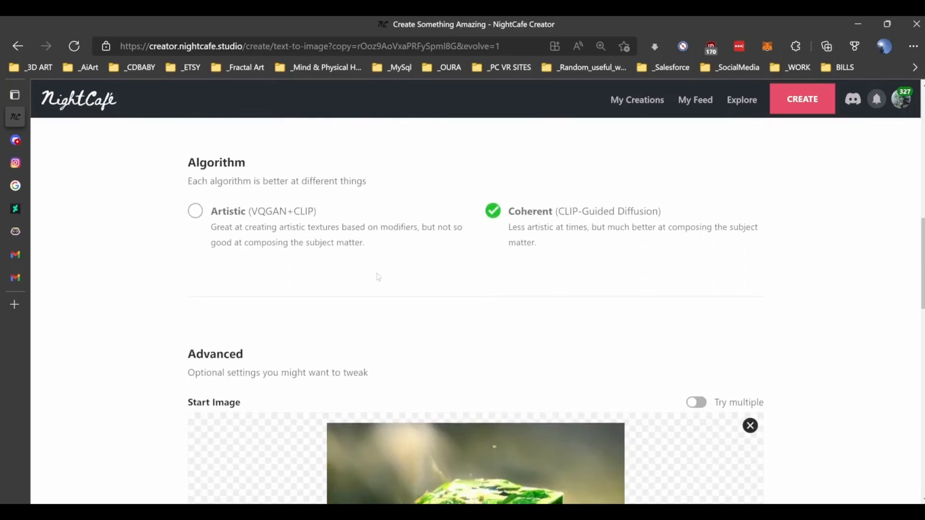
scroll(377, 275, up, 7)
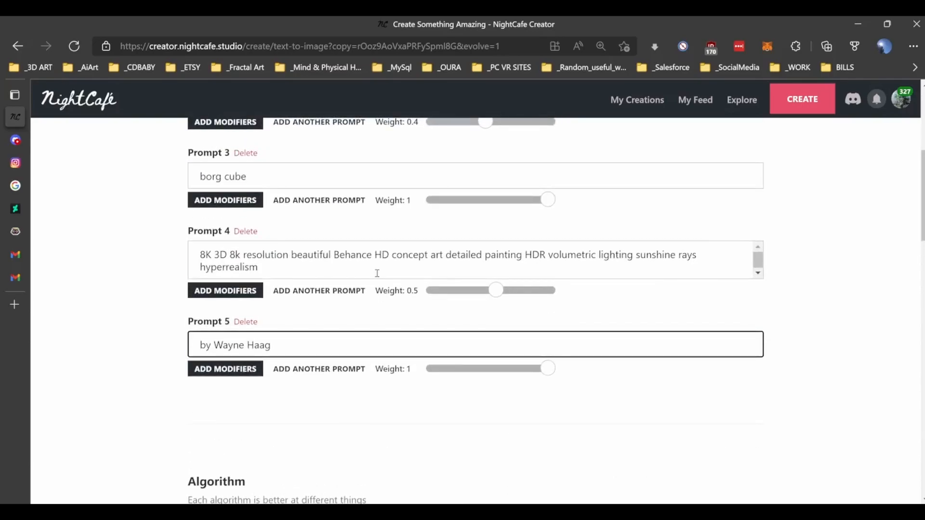
scroll(377, 273, up, 5)
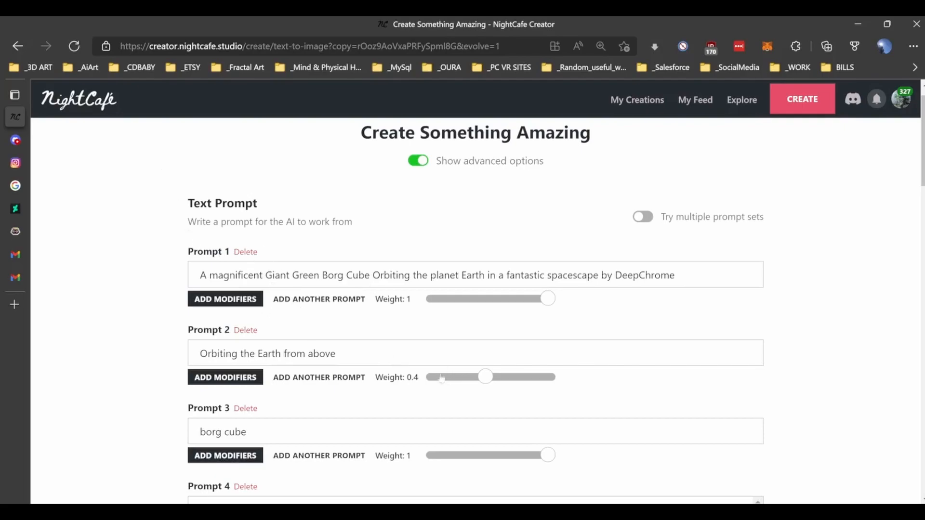
click(428, 354)
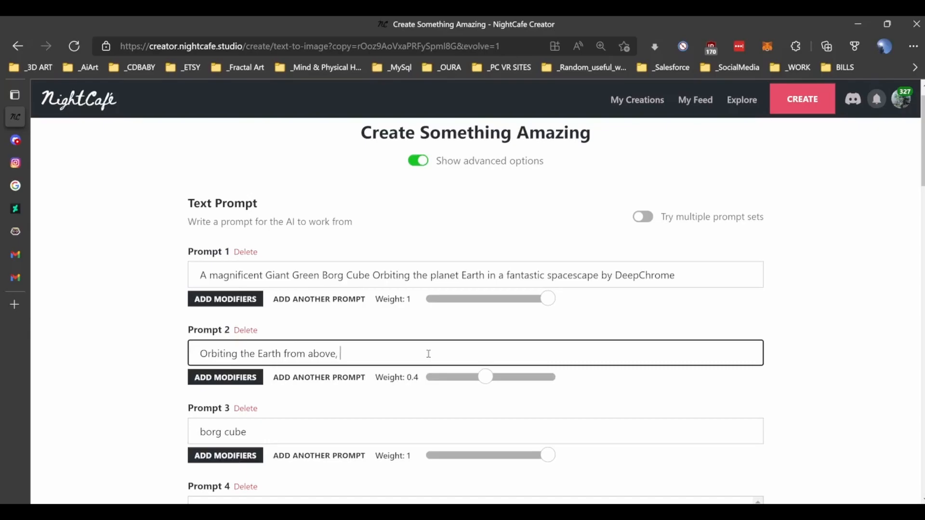
click(241, 378)
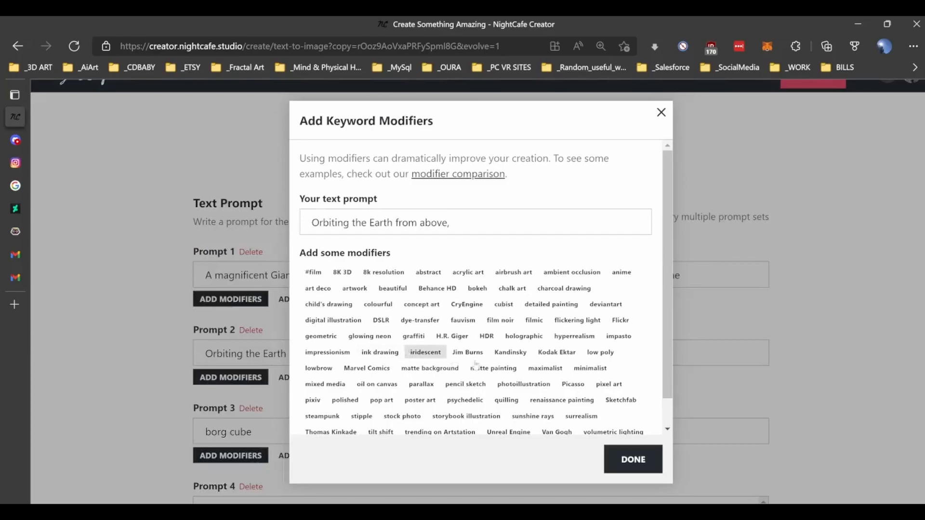
click(467, 385)
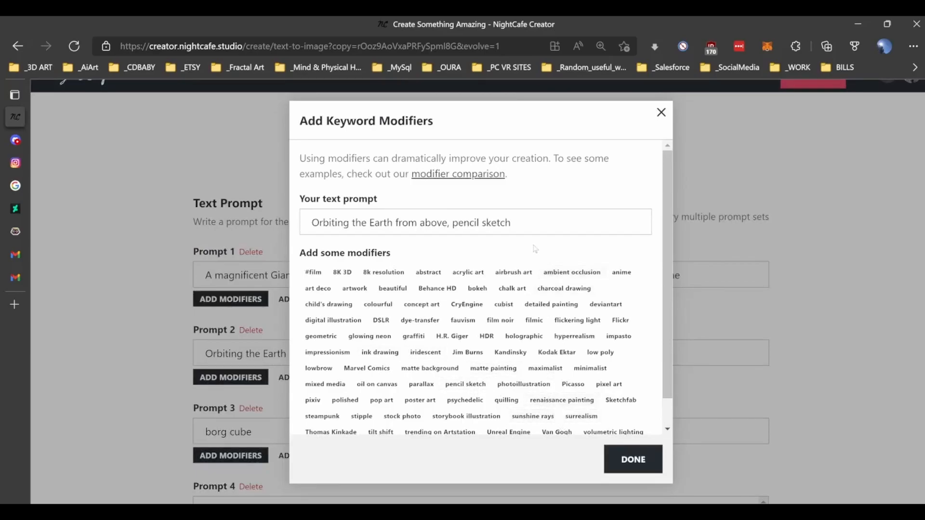
click(538, 221)
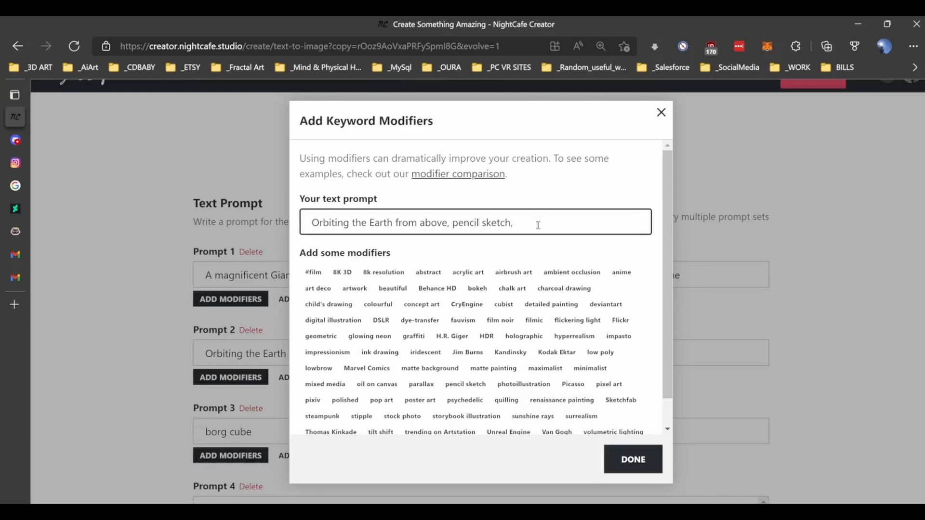
scroll(542, 294, down, 1)
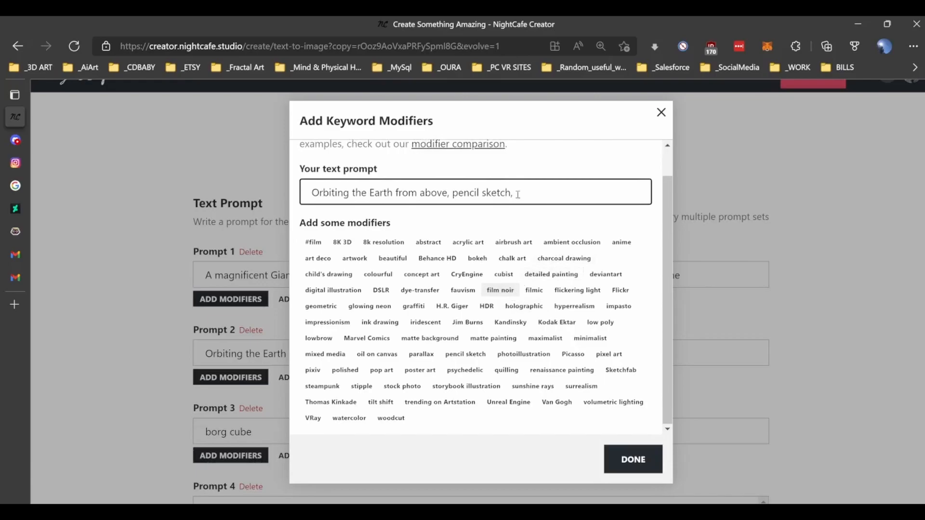
key(BackSpace)
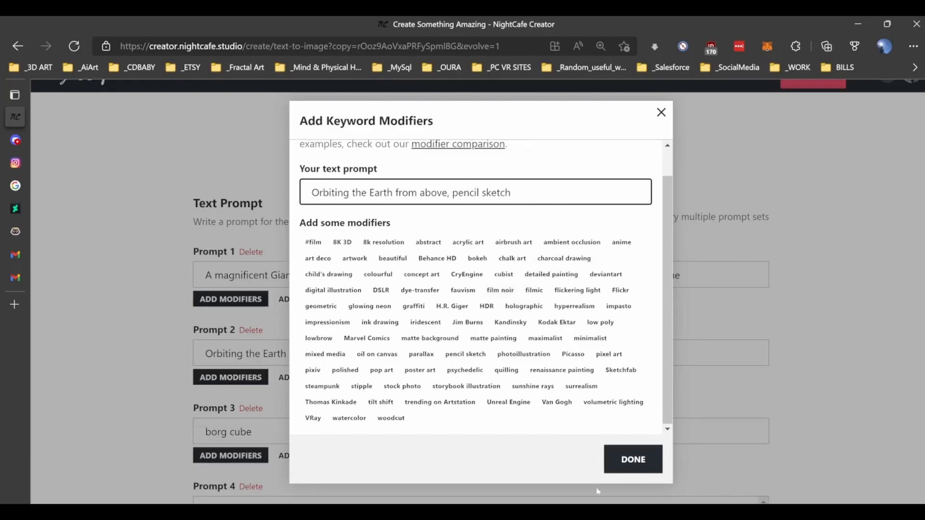
click(631, 460)
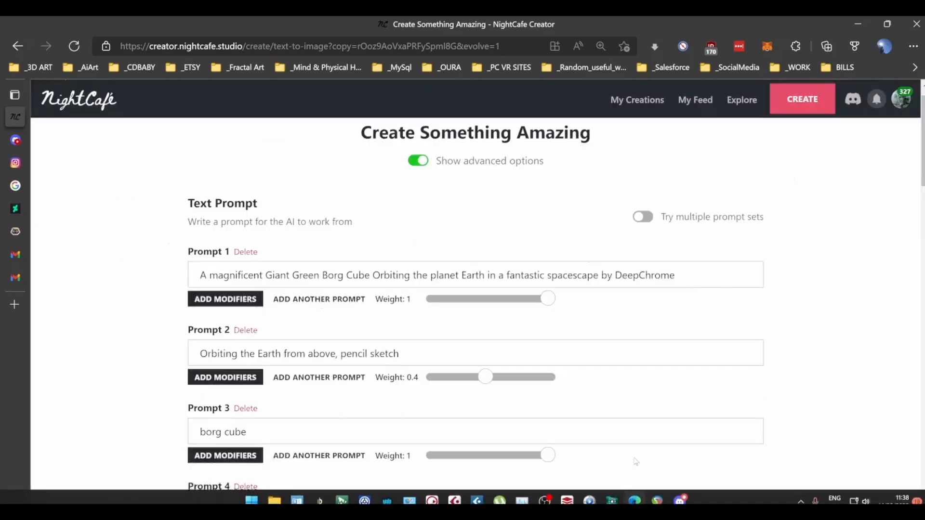
Insert another prompt after Prompt 2 with the "film noir" modifier and set its weight to 0.1.
click(301, 378)
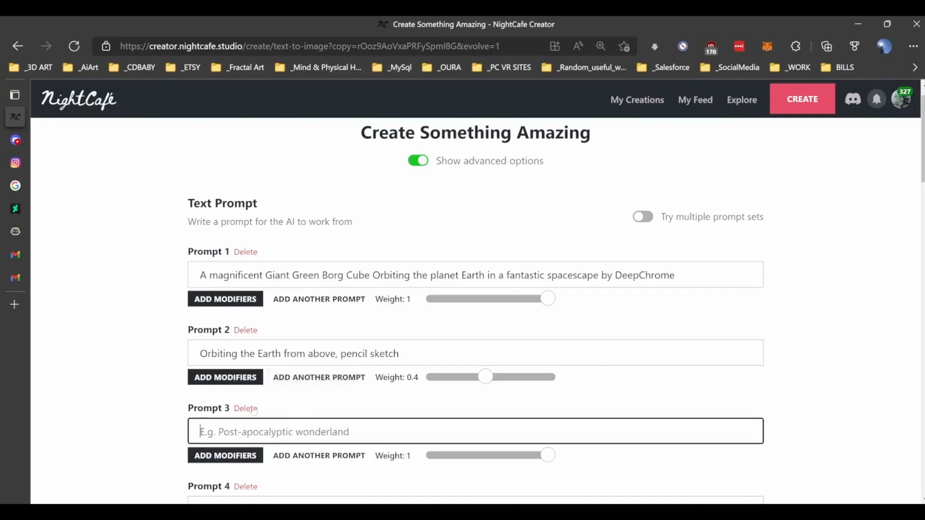
scroll(254, 410, down, 3)
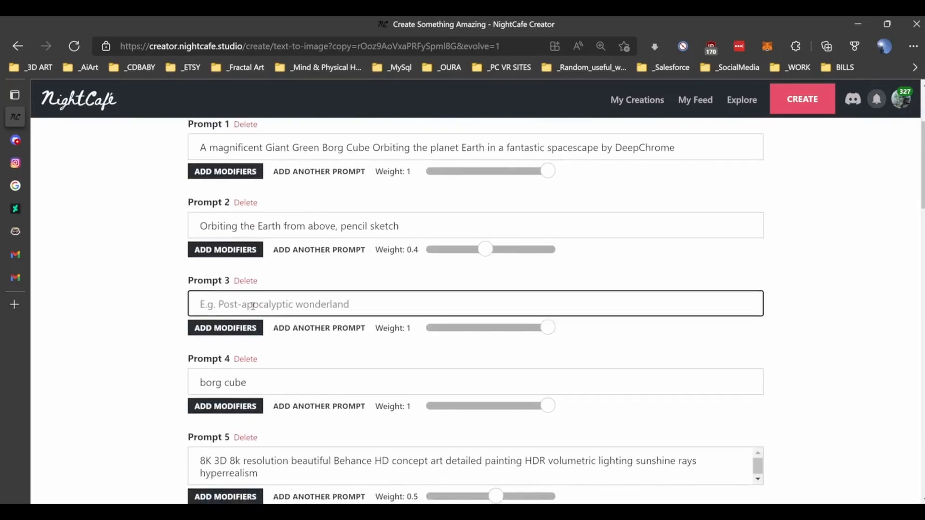
click(254, 327)
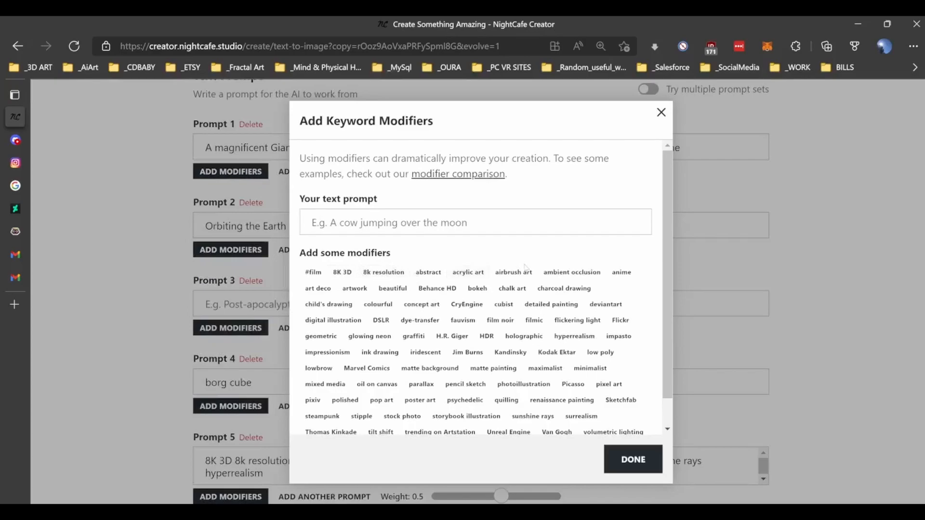
click(506, 321)
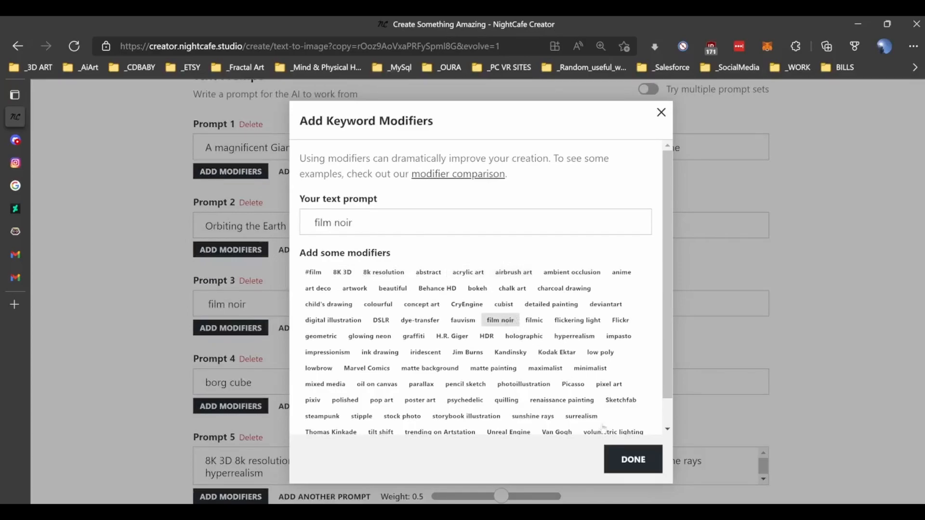
click(634, 463)
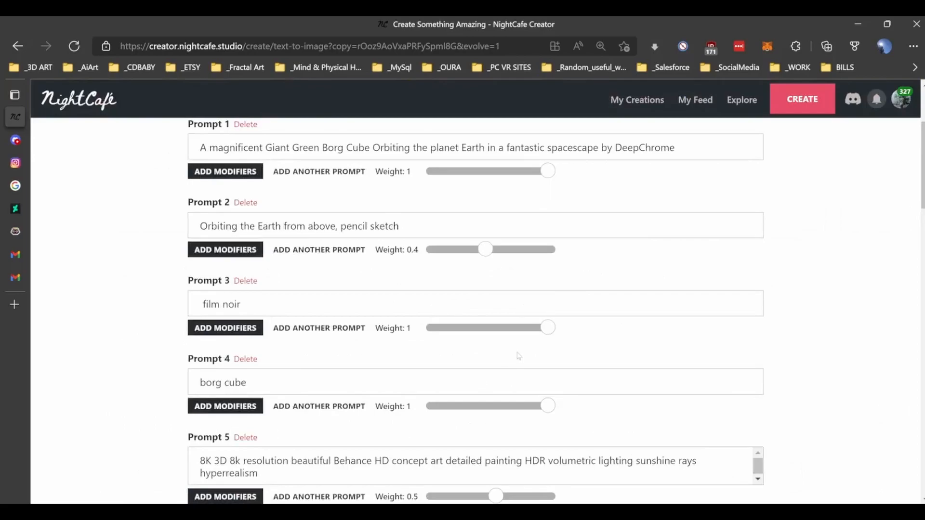
drag(547, 328, 454, 329)
Append ", photorealism." to the style modifiers in Prompt 5, after "hyperrealism".
scroll(607, 329, down, 1)
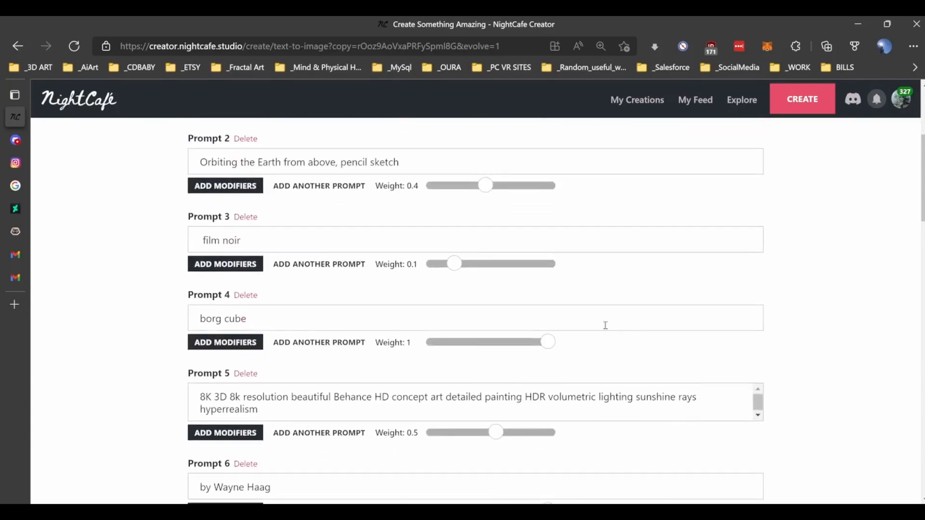
click(356, 412)
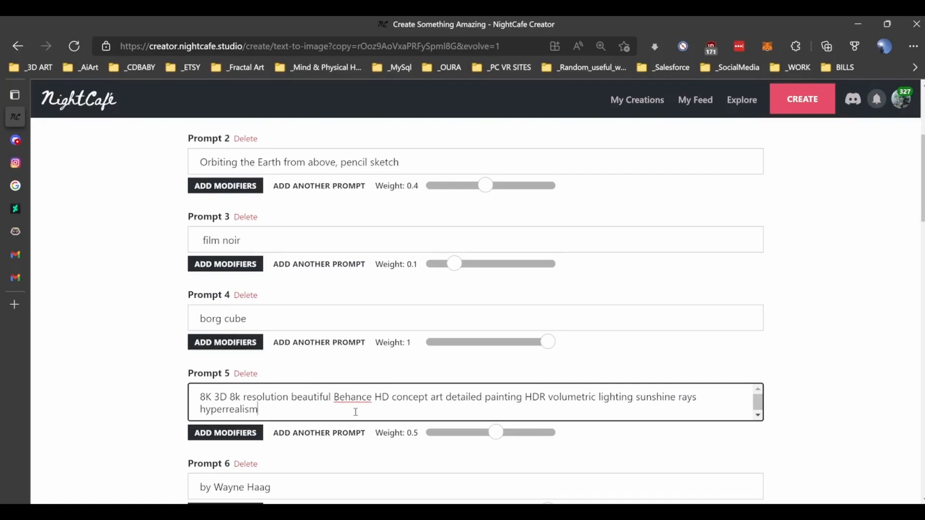
text(phptorealism)
key(BackSpace)
key(BackSpace)
key(BackSpace)
key(BackSpace)
key(BackSpace)
key(BackSpace)
text(torealism)
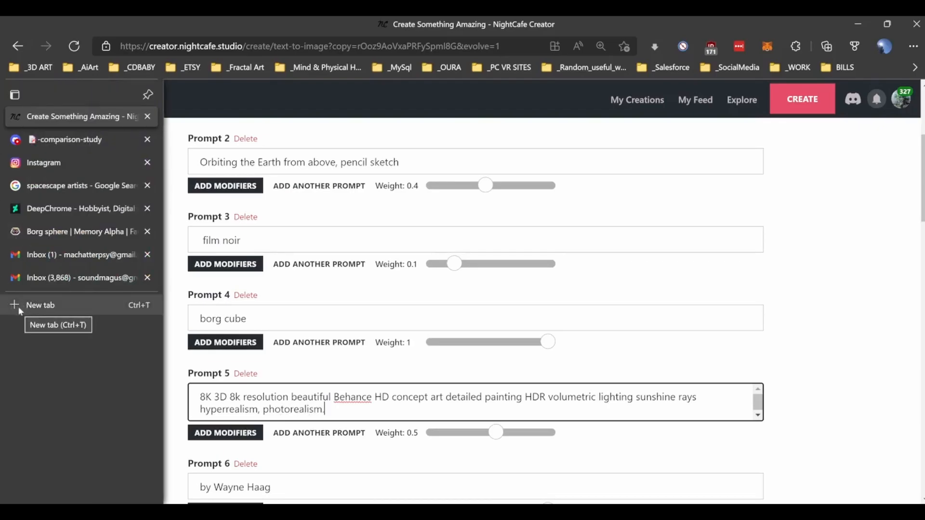
Search the web in a new browser tab for "words with realism in them".
click(18, 307)
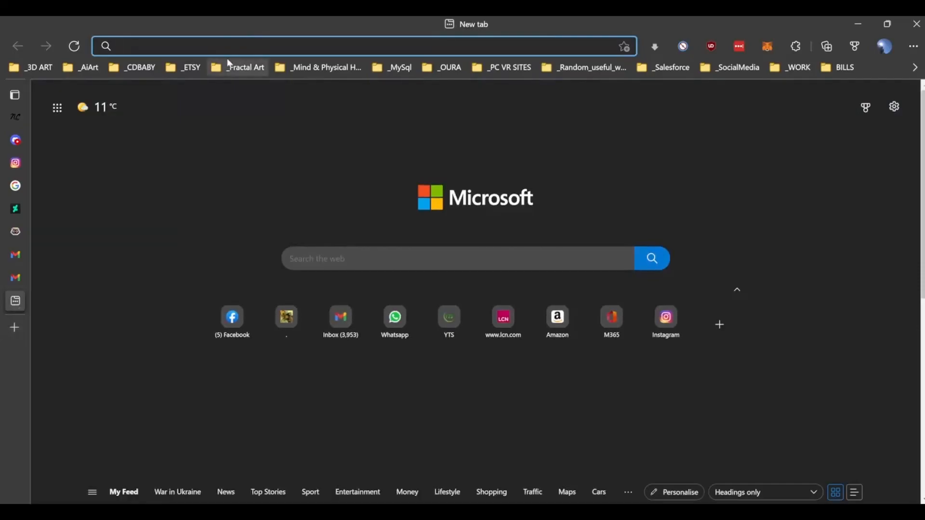
text(words )
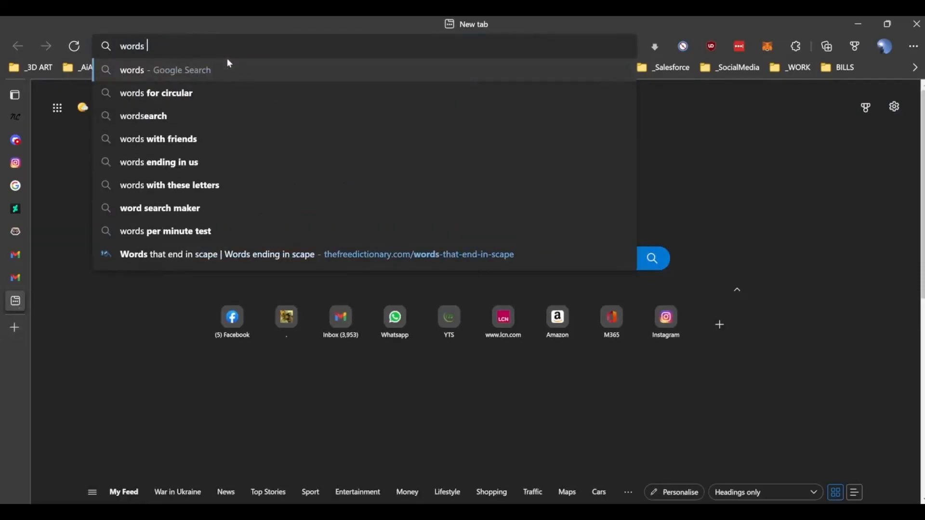
text(with realism in them)
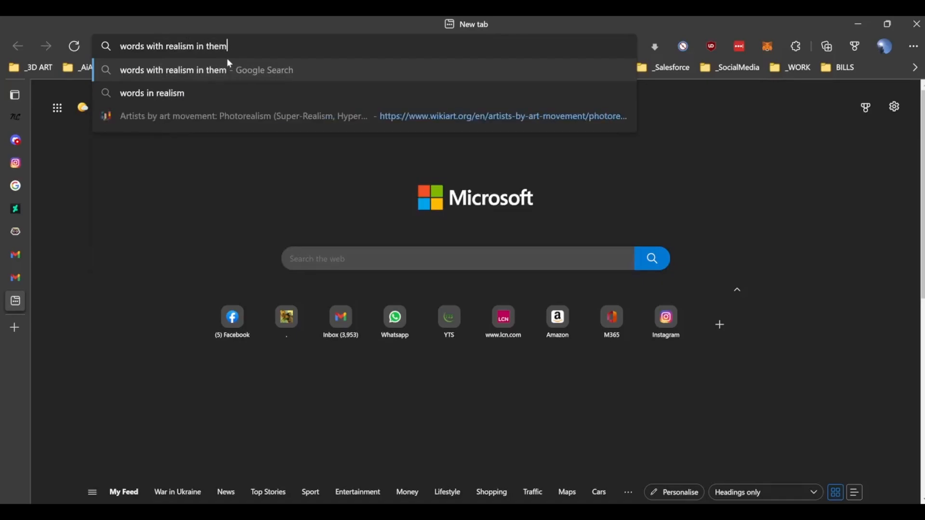
key(Return)
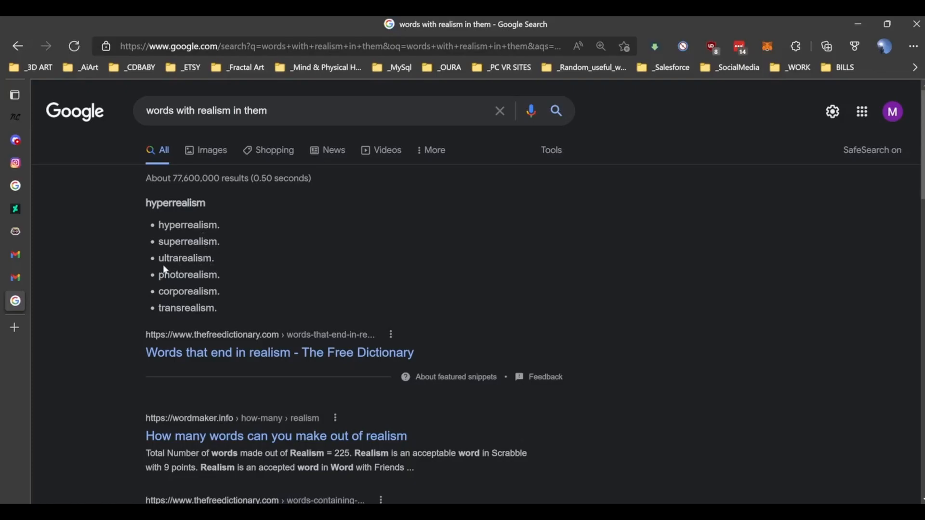
Return to the NightCafe creation page and extend Prompt 5 with ", ultrarealism." after "photorealism".
mouse_move(16, 167)
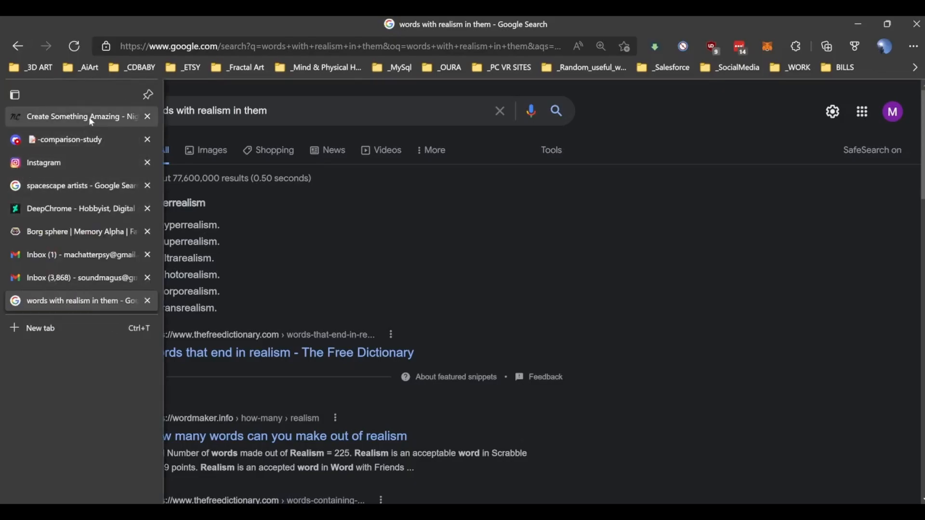
click(89, 117)
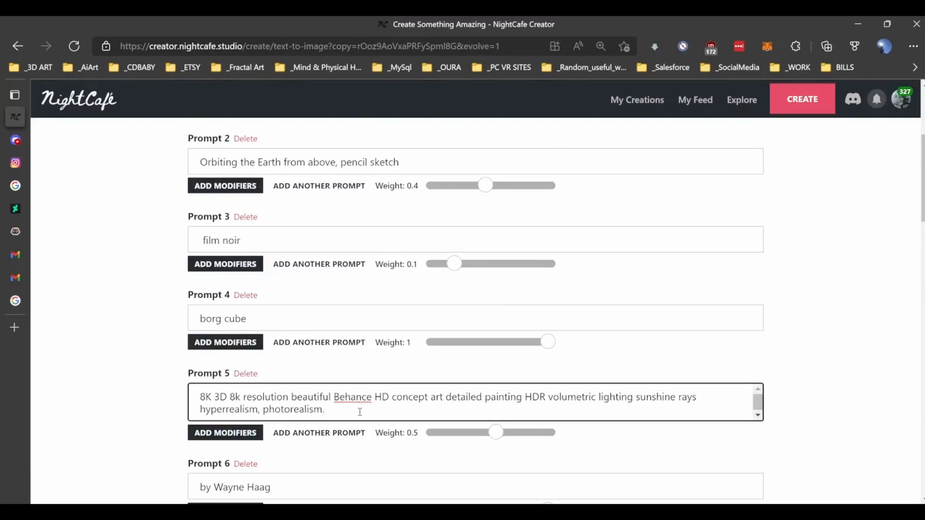
text(ultrarealism.)
Set the weight of Prompt 5 to 1 and the weight of the "borg cube" prompt to 0.1.
drag(496, 433, 653, 436)
drag(524, 346, 455, 344)
Move the text "by Wayne Haag" out of Prompt 6 to the end of Prompt 5, separated by a comma.
scroll(516, 348, up, 5)
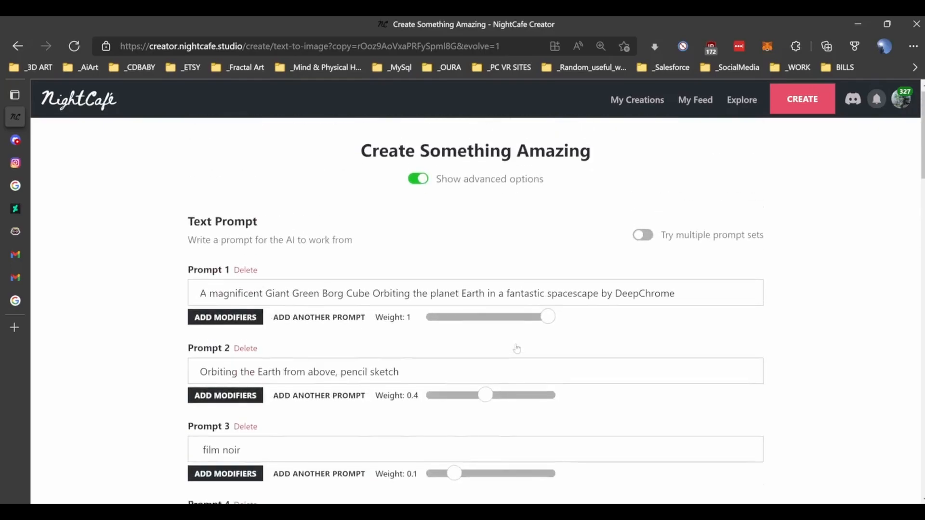
scroll(516, 348, down, 15)
scroll(516, 348, up, 15)
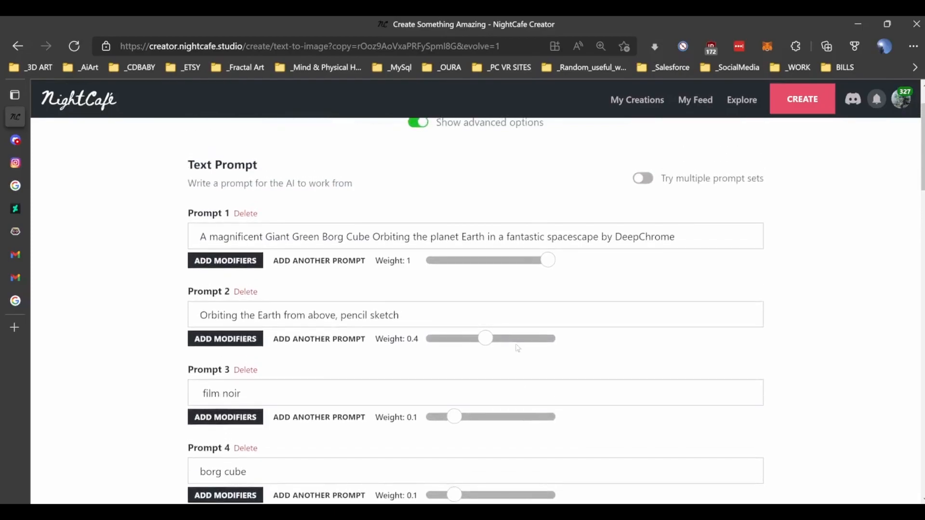
scroll(517, 347, down, 7)
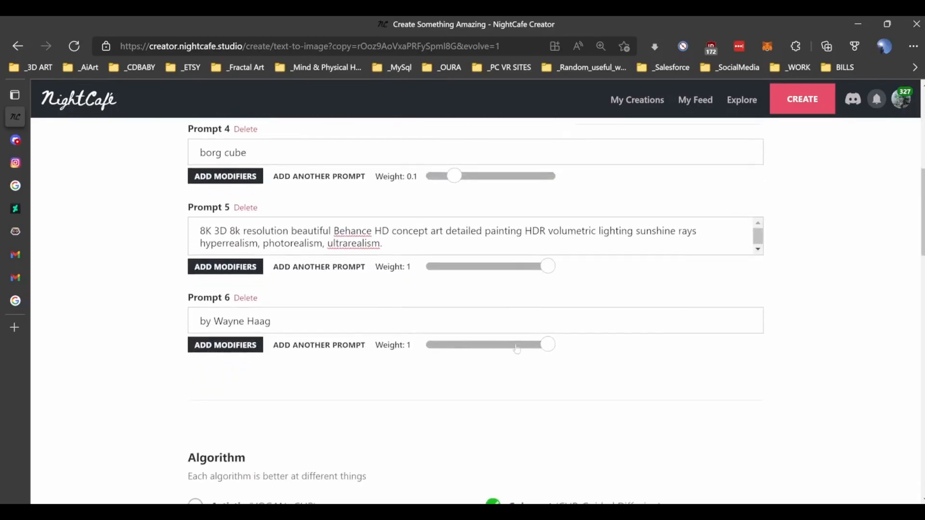
click(388, 330)
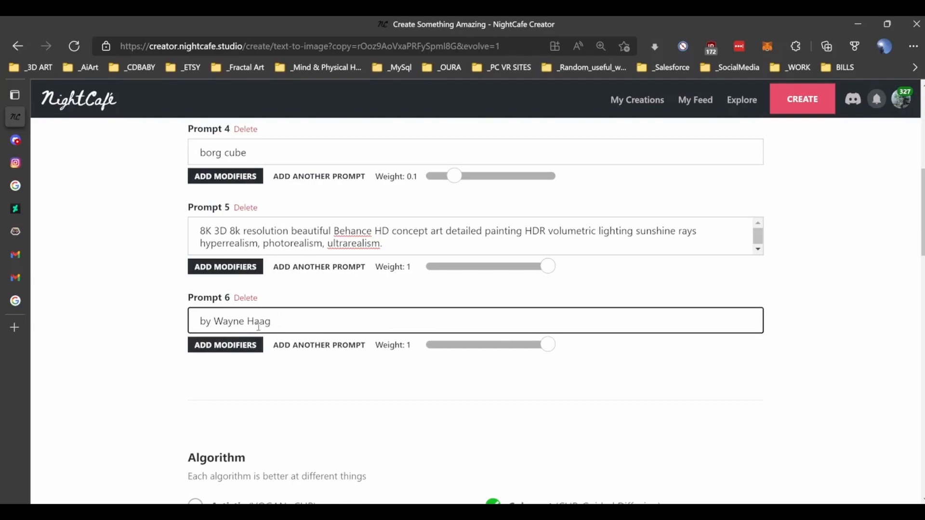
key(ctrl+a)
key(BackSpace)
click(400, 247)
key(BackSpace)
text(, by Wayne Haag)
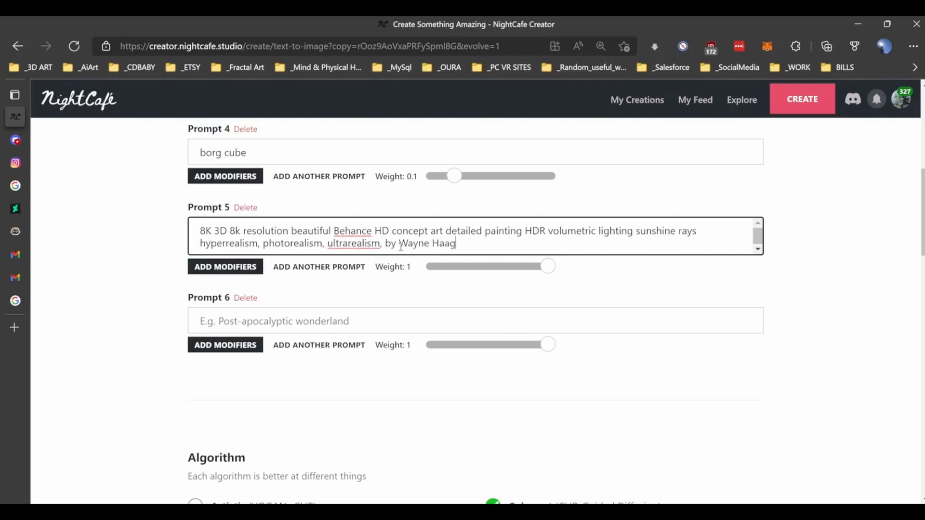
Review the six prompts and their weights, ending with the empty Prompt 6 ready for text entry.
scroll(512, 339, up, 5)
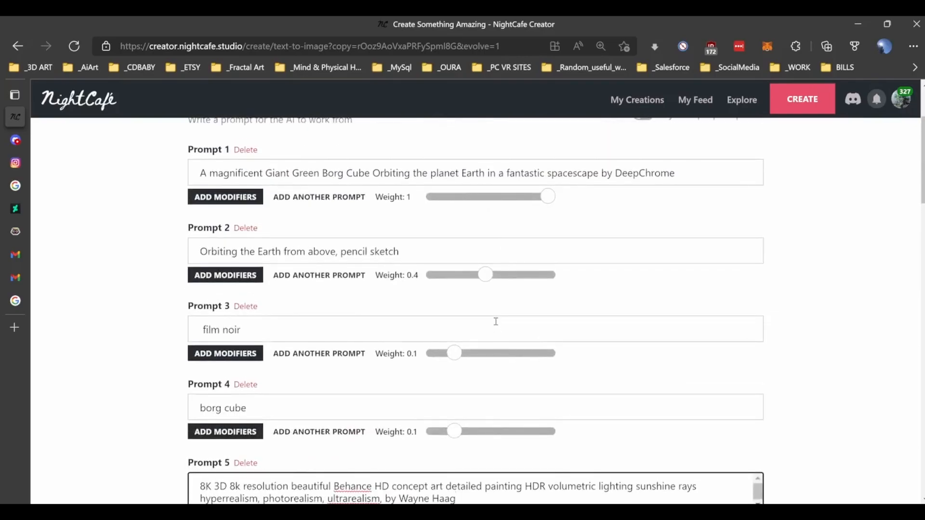
scroll(496, 322, down, 4)
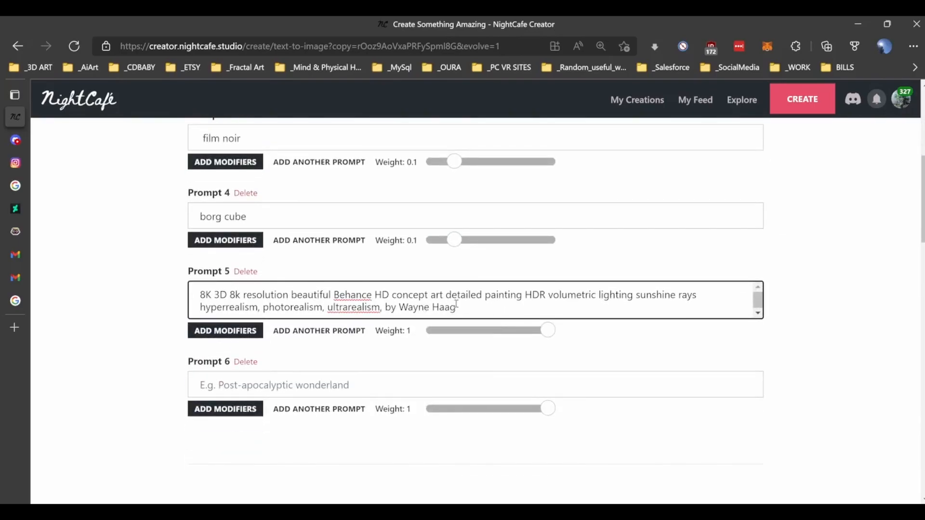
scroll(456, 304, up, 2)
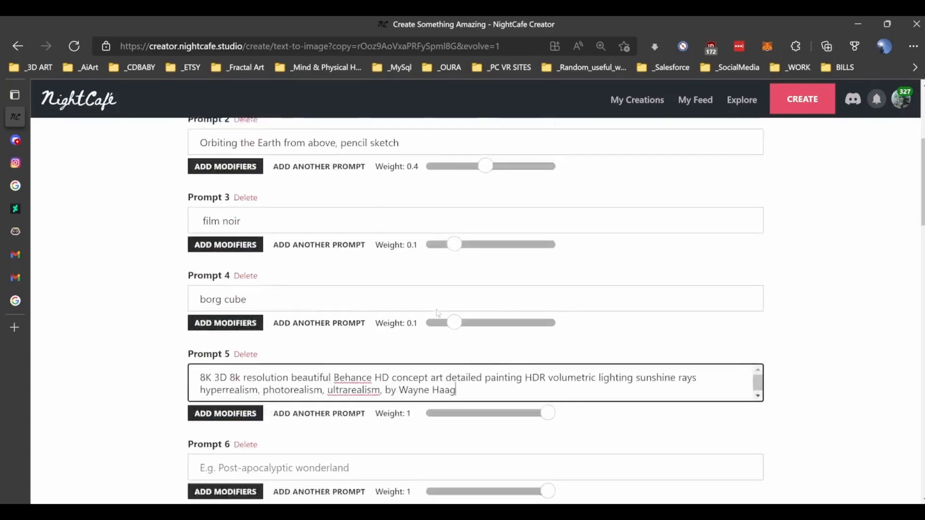
scroll(437, 312, down, 4)
click(308, 262)
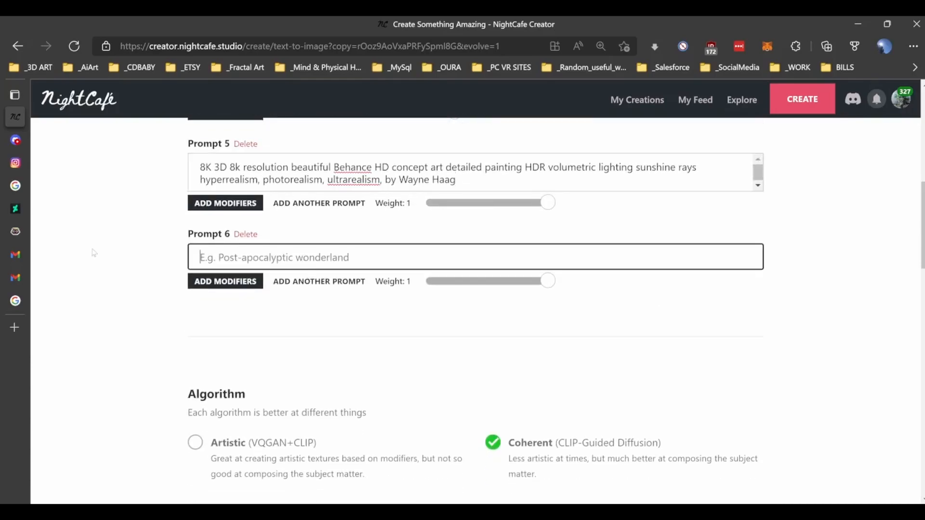
Open the bookmarked Disco Diffusion 70+ Artist Studies page in the DeepChrome tab and look through its list of artists.
mouse_move(27, 208)
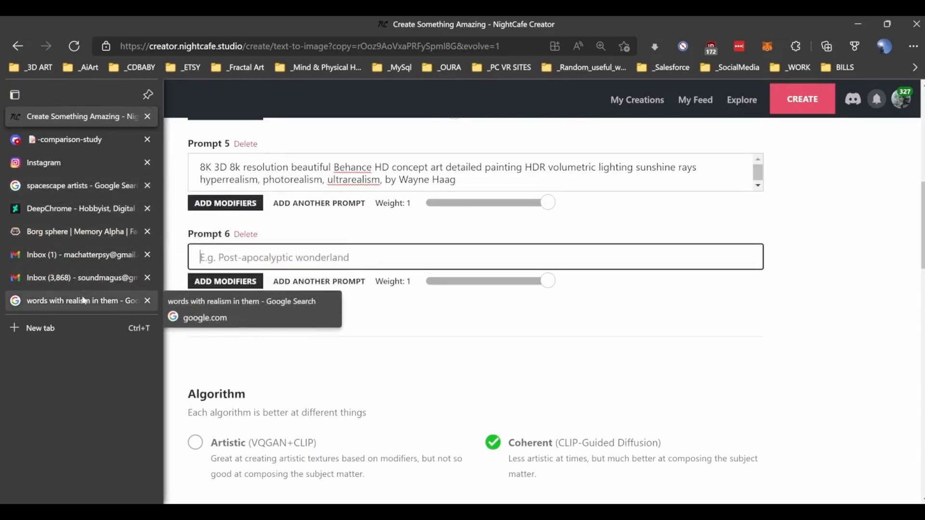
click(82, 215)
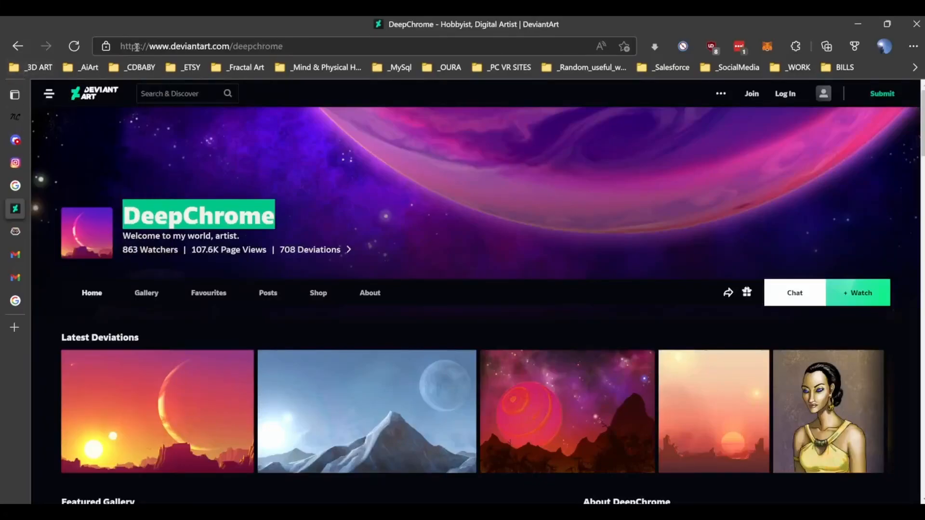
click(81, 71)
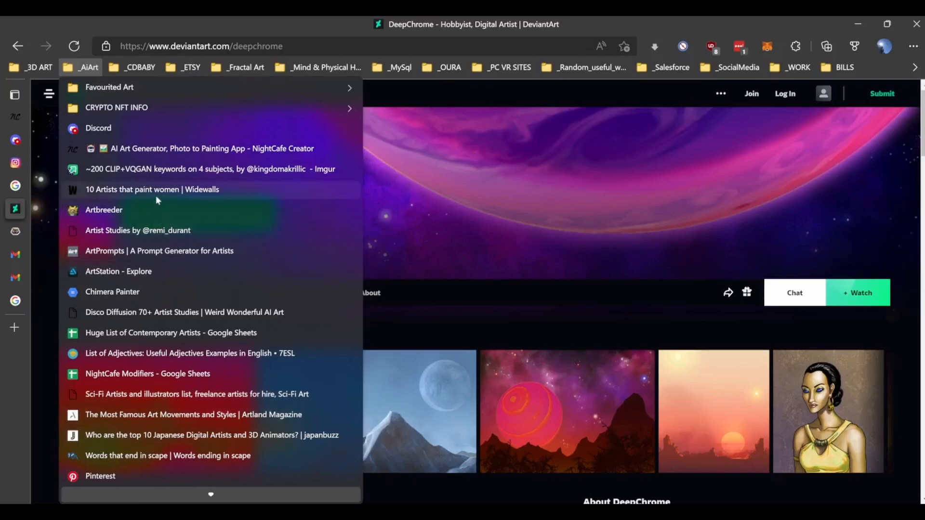
click(158, 314)
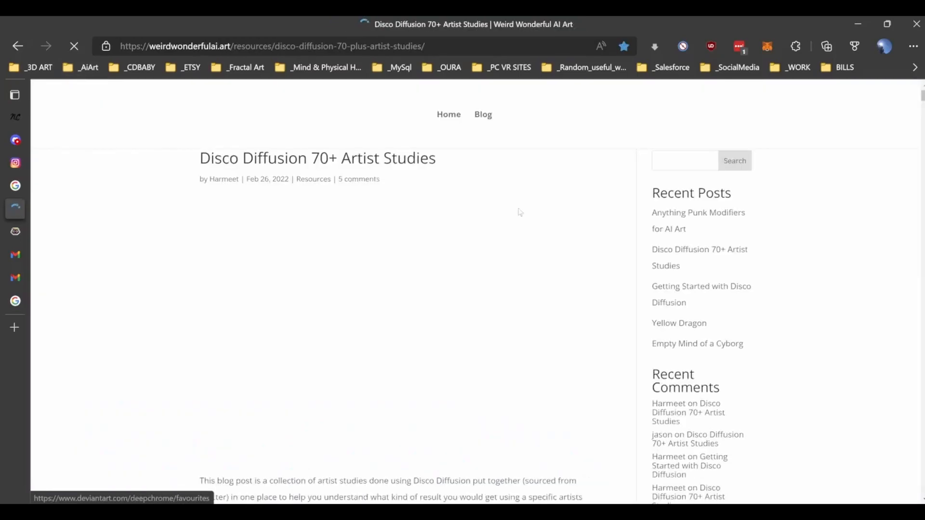
scroll(512, 248, down, 10)
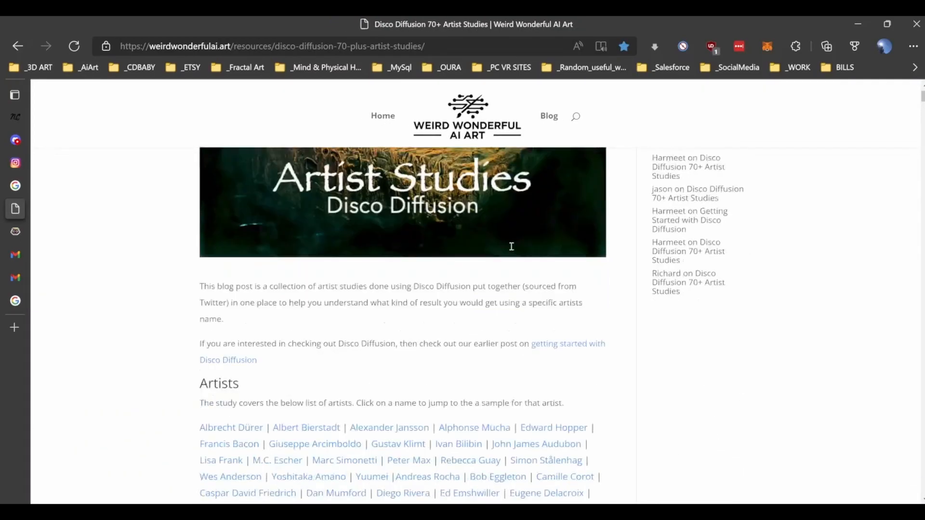
scroll(511, 249, down, 9)
scroll(512, 250, up, 8)
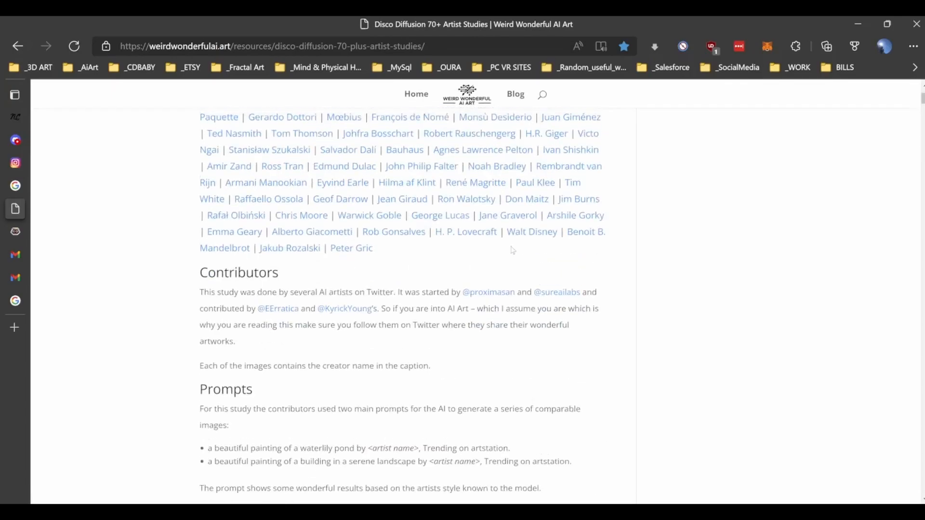
Jump to the Jean Giraud section and examine the sample images of the artists from there on to Emma Geary.
click(404, 211)
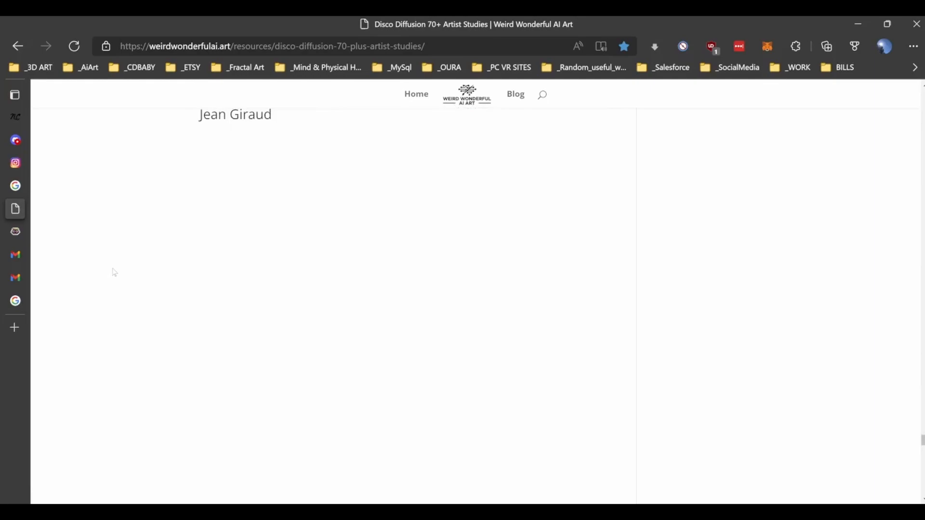
scroll(114, 273, down, 4)
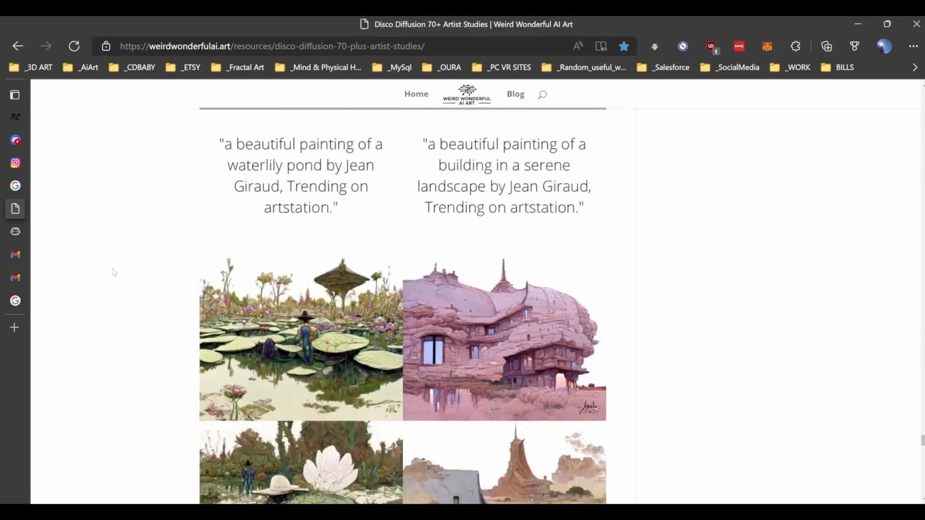
scroll(115, 273, down, 15)
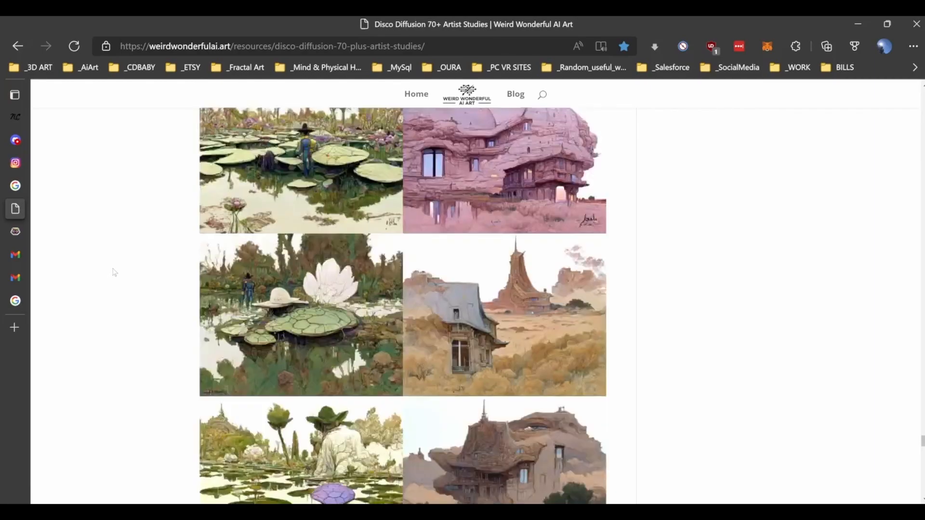
scroll(114, 272, down, 5)
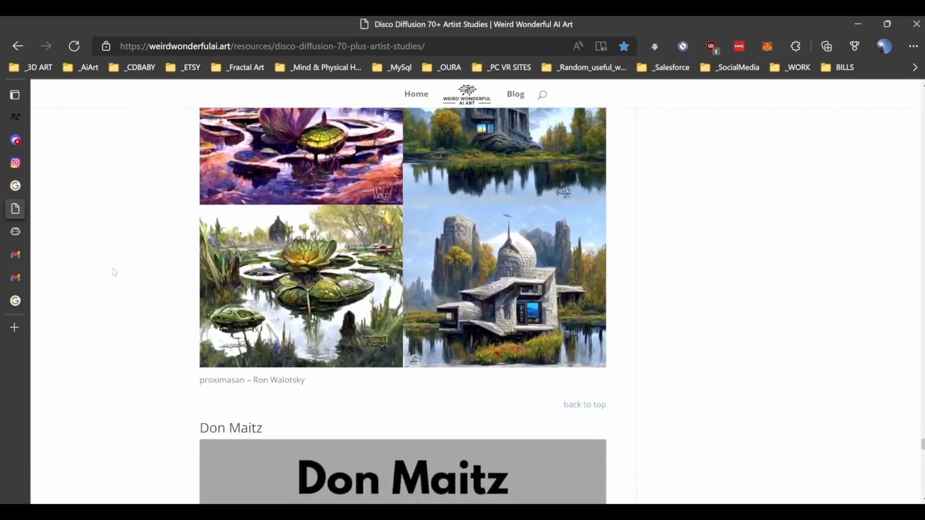
scroll(114, 273, up, 3)
scroll(114, 273, down, 8)
scroll(114, 273, down, 9)
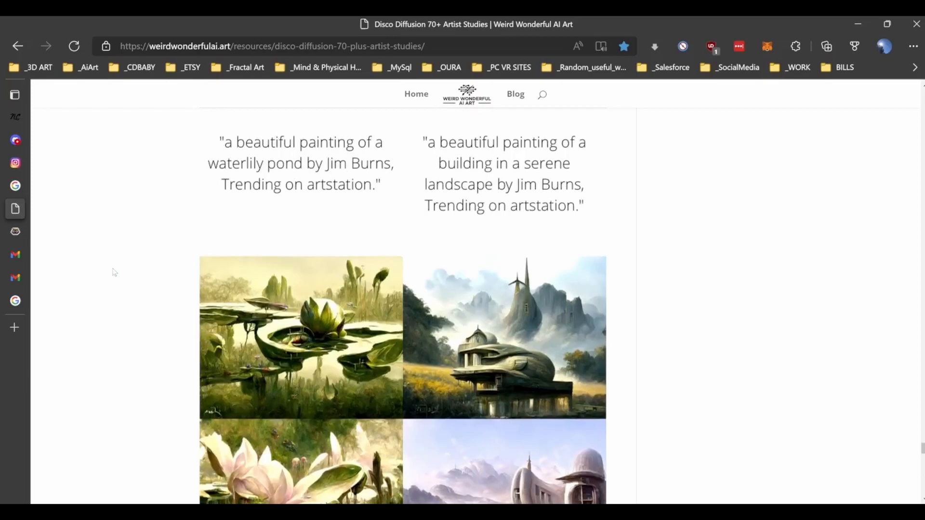
scroll(114, 273, down, 5)
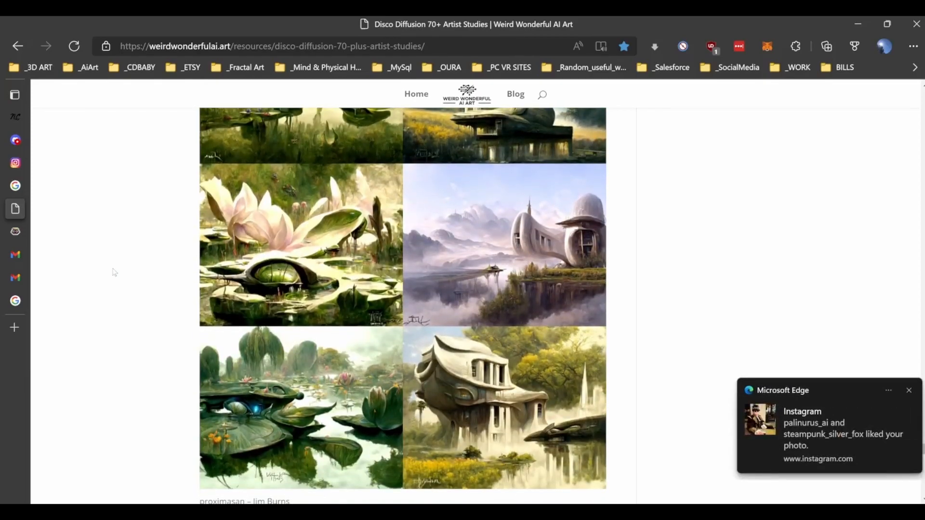
scroll(114, 273, down, 7)
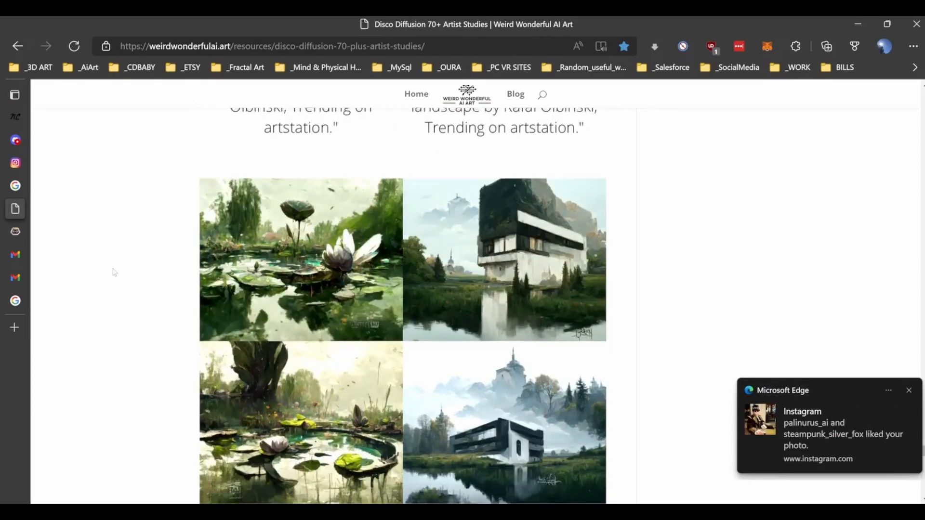
scroll(114, 273, down, 15)
scroll(115, 273, down, 15)
scroll(114, 273, down, 15)
scroll(115, 273, down, 15)
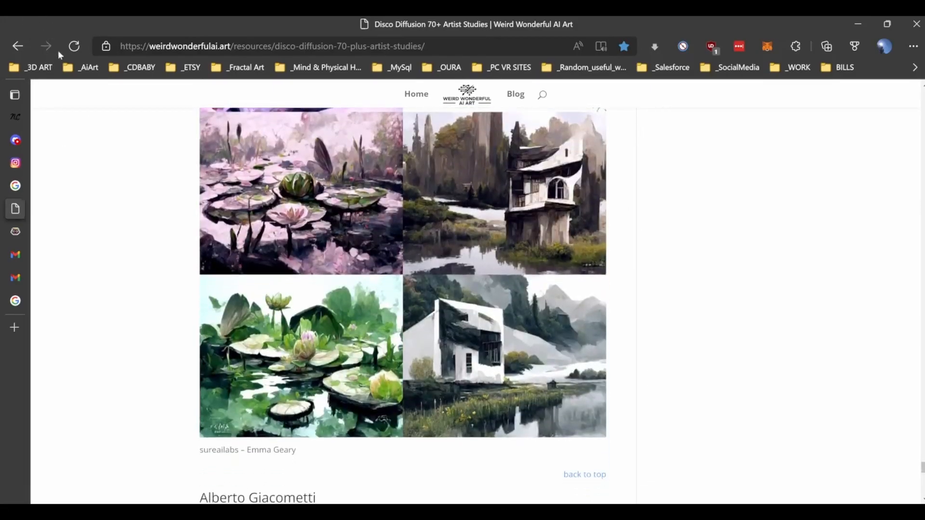
click(83, 67)
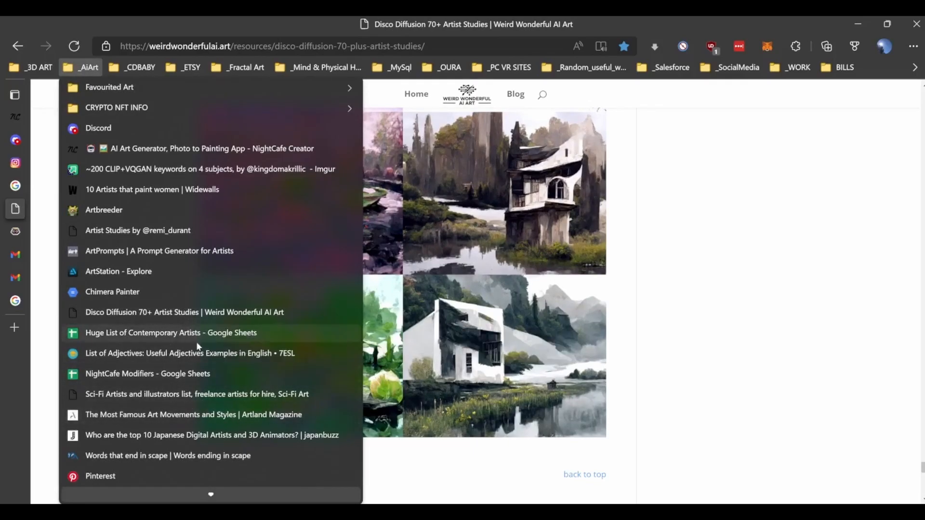
scroll(210, 386, down, 3)
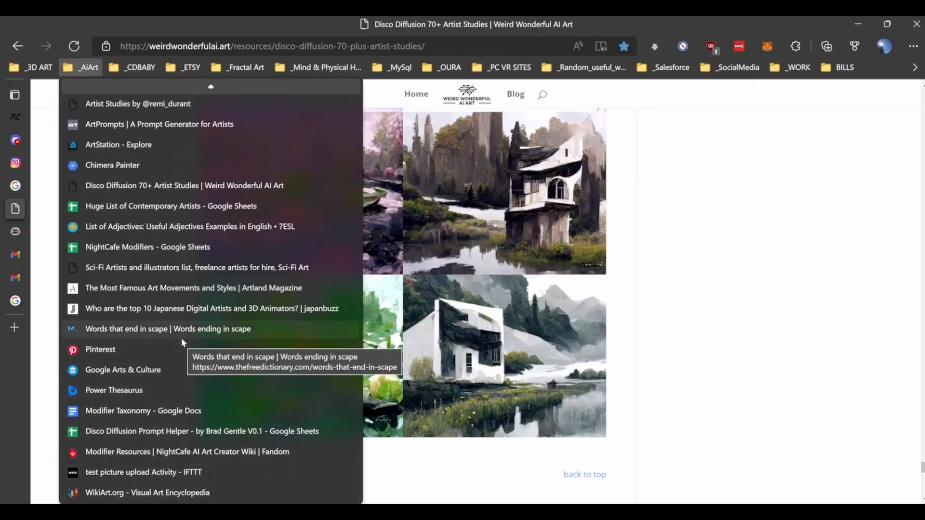
scroll(182, 337, up, 2)
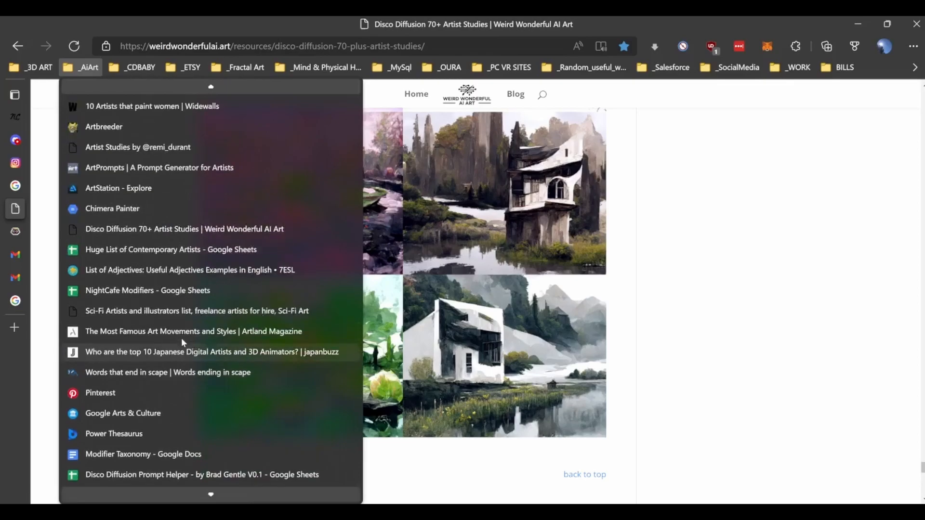
scroll(182, 341, up, 3)
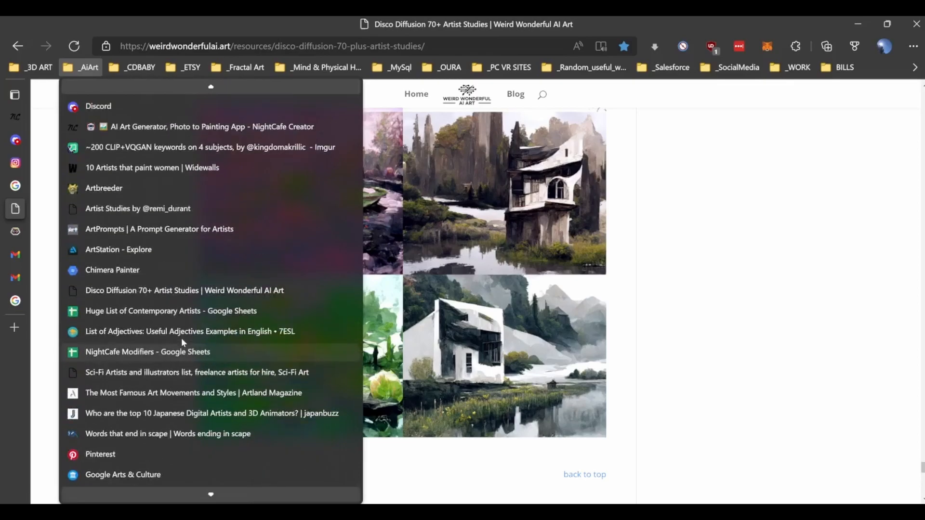
scroll(182, 342, up, 2)
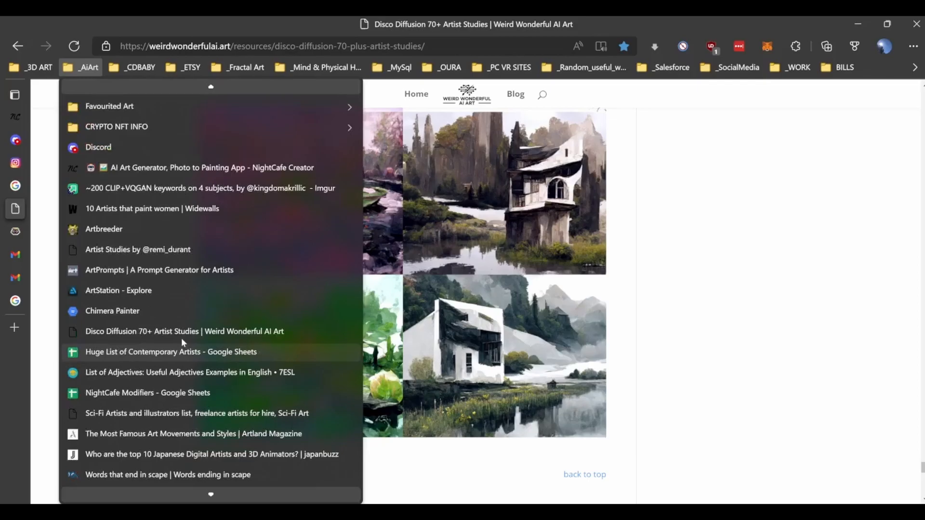
click(175, 250)
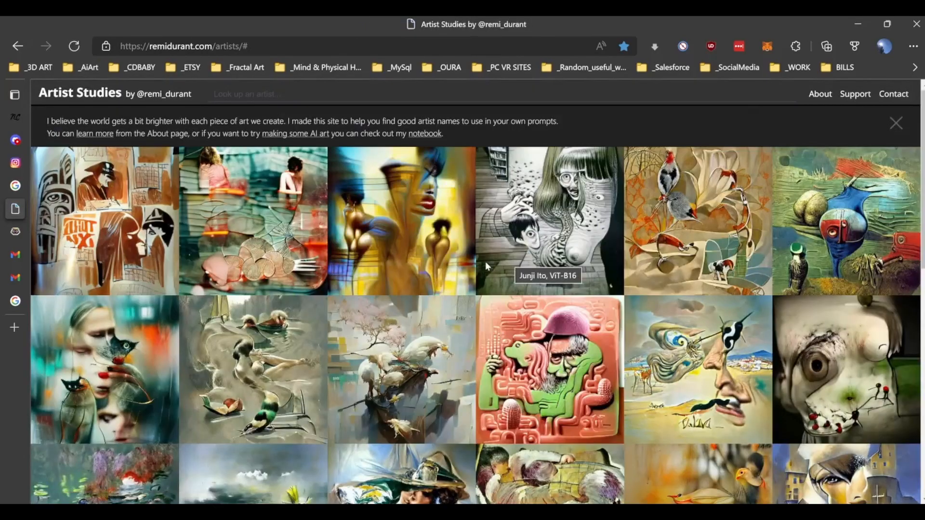
Browse the gallery of artist studies and open the Jesper Myrfors study.
scroll(484, 261, down, 5)
scroll(484, 261, down, 5)
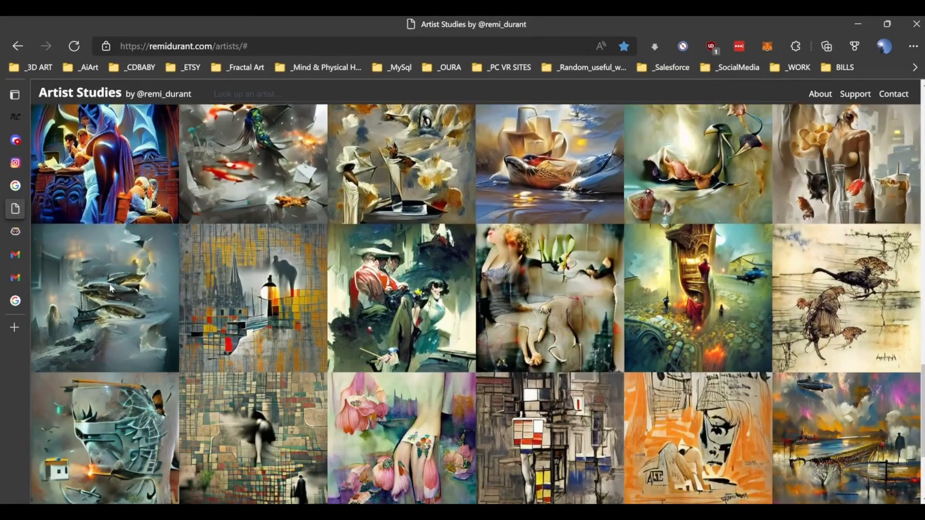
click(110, 288)
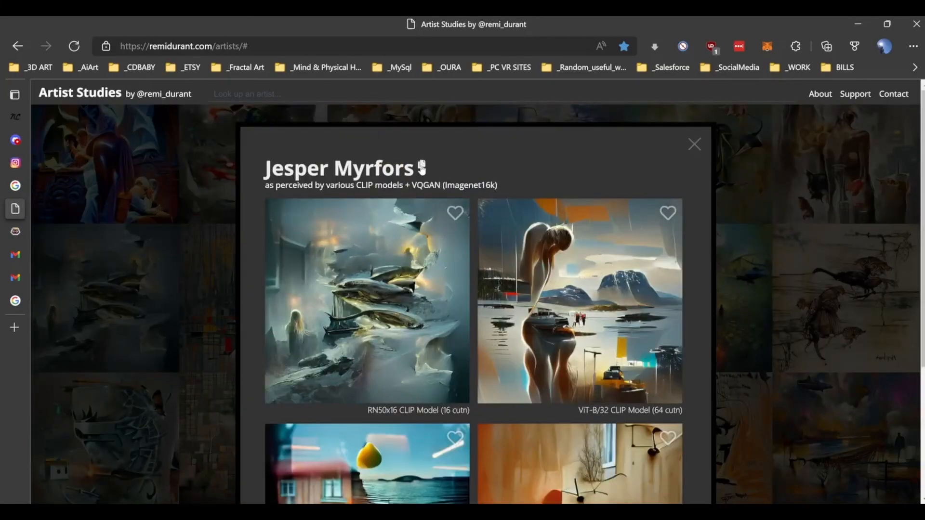
Return to the NightCafe creation page and enter "Masterpiece by Jesper Myrfors" as Prompt 6.
mouse_move(15, 231)
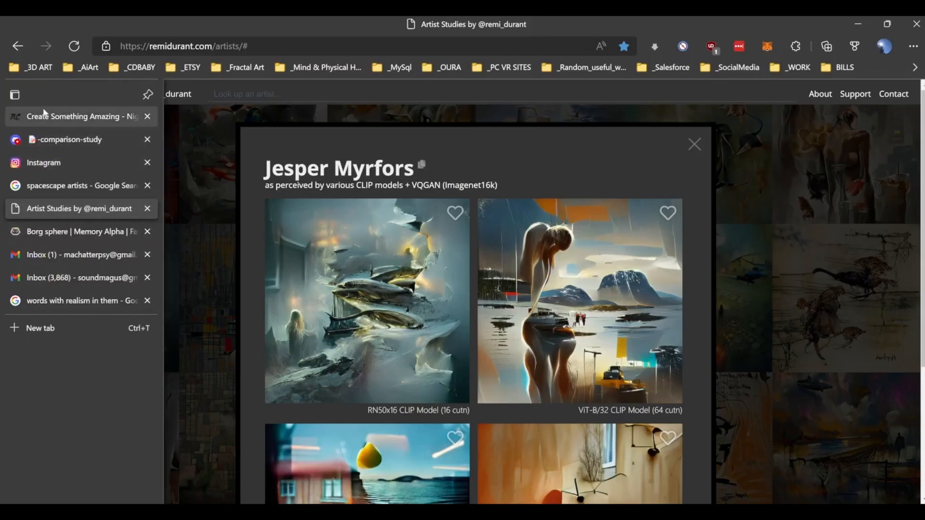
click(53, 117)
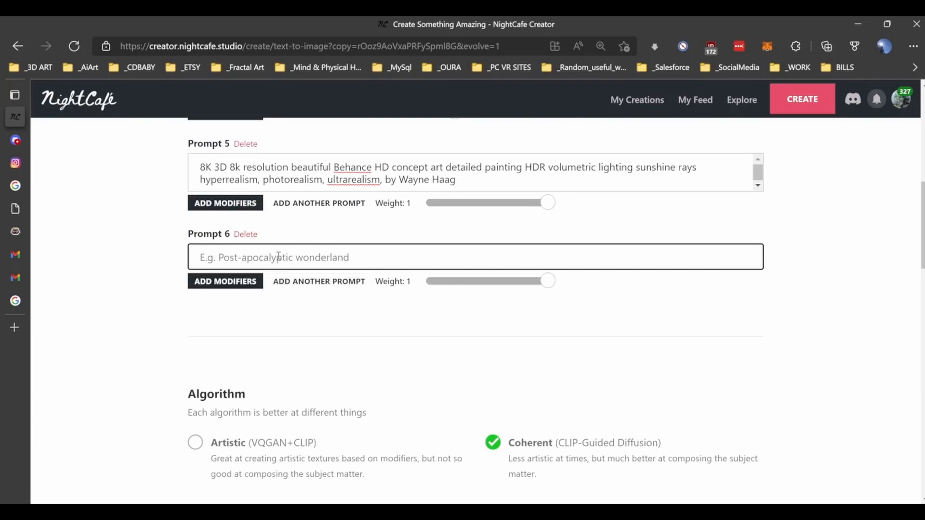
text(Masterpiec)
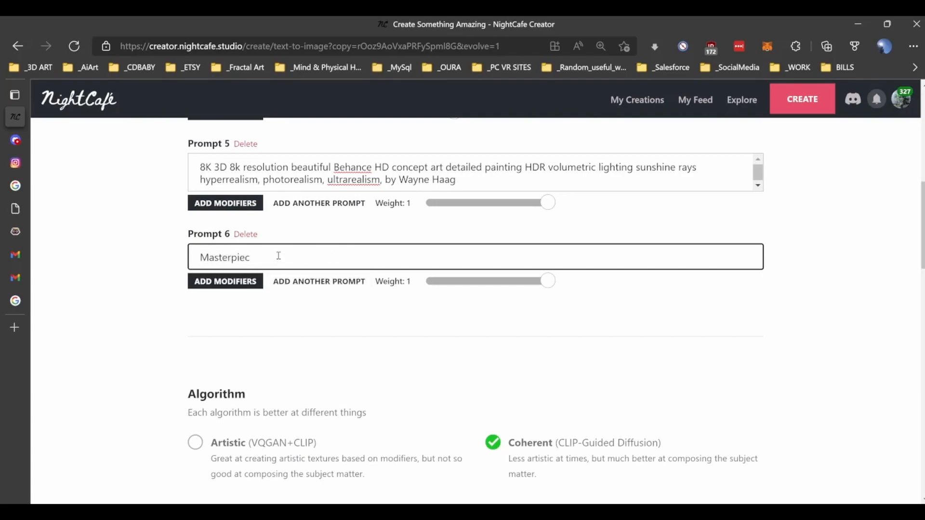
text(e by Jesper Myrfors)
Check the prompts, algorithm, start image and advanced settings, and submit the evolved artwork for creation.
scroll(381, 330, up, 10)
scroll(380, 330, down, 17)
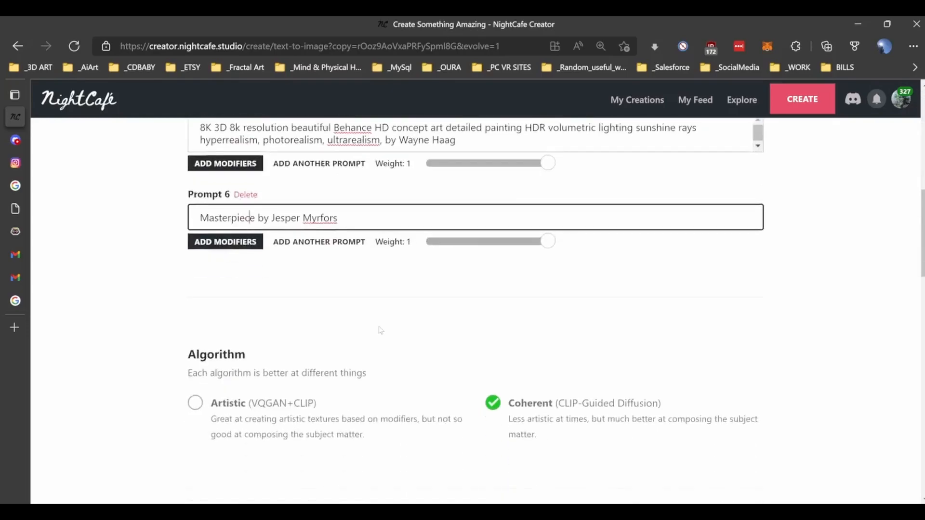
scroll(380, 330, down, 4)
scroll(380, 330, up, 5)
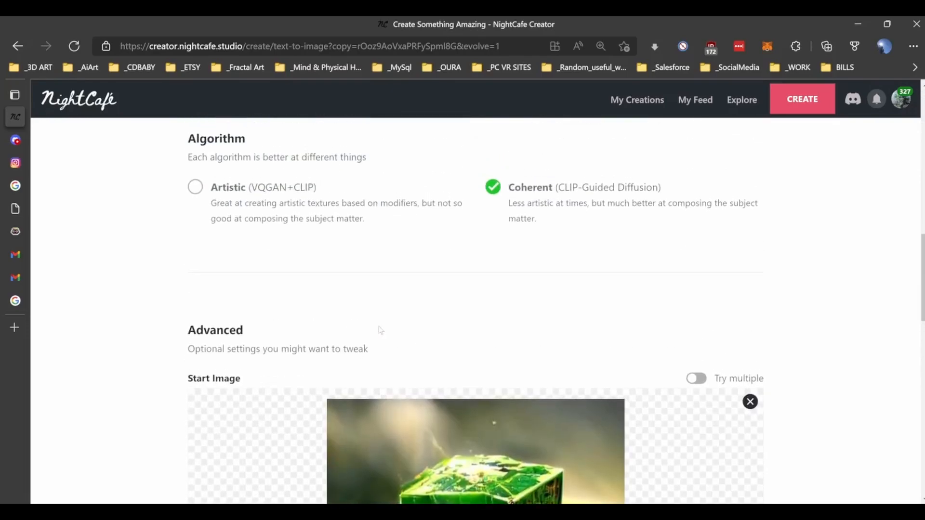
scroll(380, 330, down, 16)
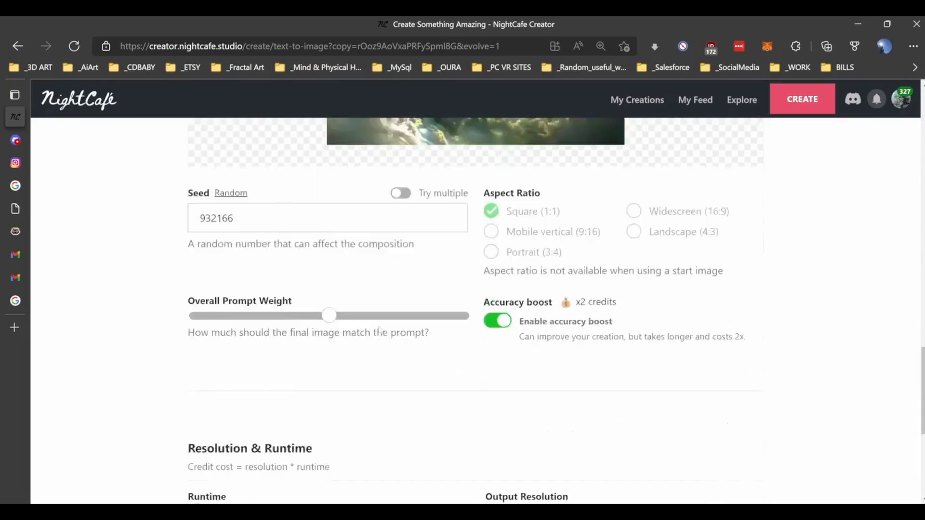
scroll(380, 330, up, 6)
scroll(381, 330, down, 6)
click(473, 415)
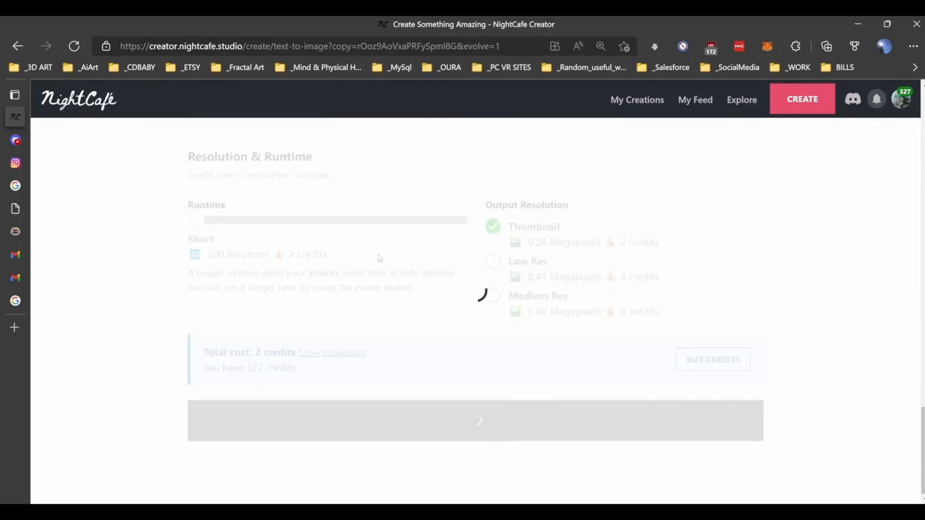
Open the finished Giant Green Borg Cube creation next to the queued one in My Creations.
mouse_move(268, 269)
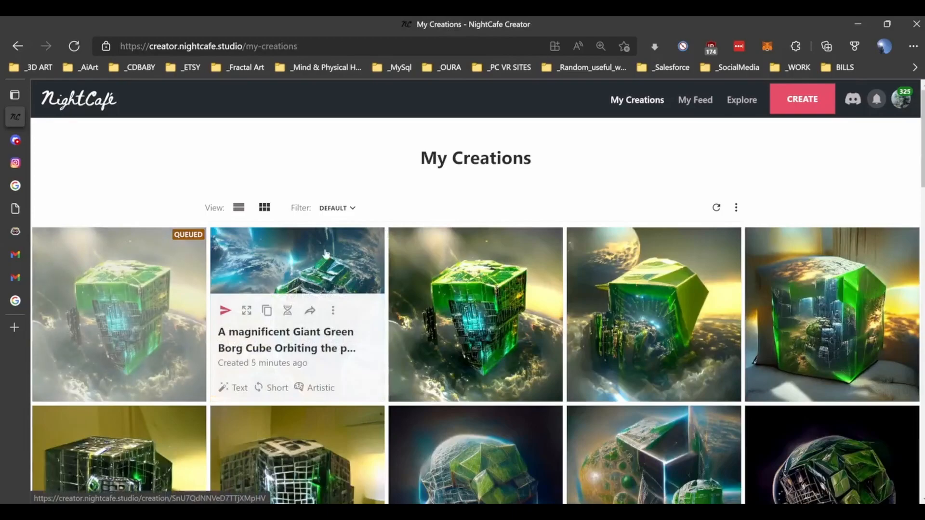
click(268, 269)
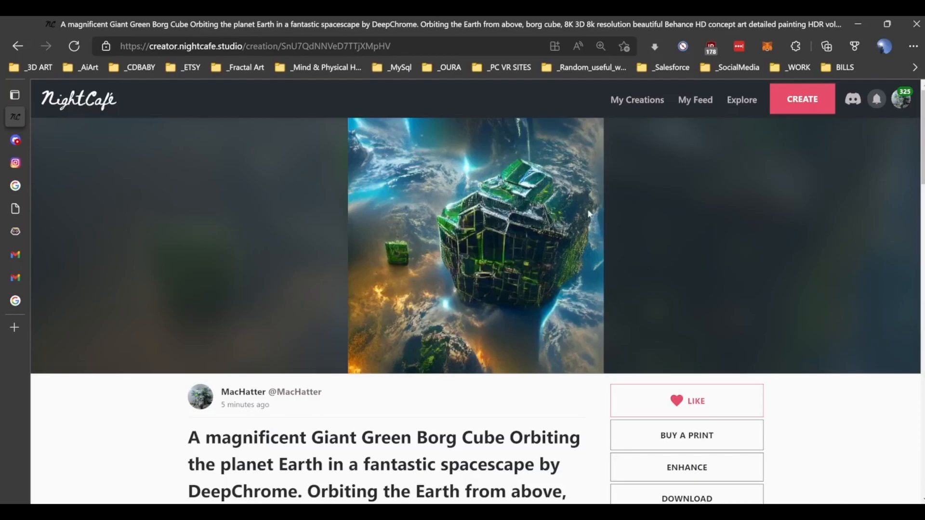
Examine the Giant Green Borg Cube creation page, including its text prompt, initial resolution, runtime and seed.
scroll(594, 240, down, 6)
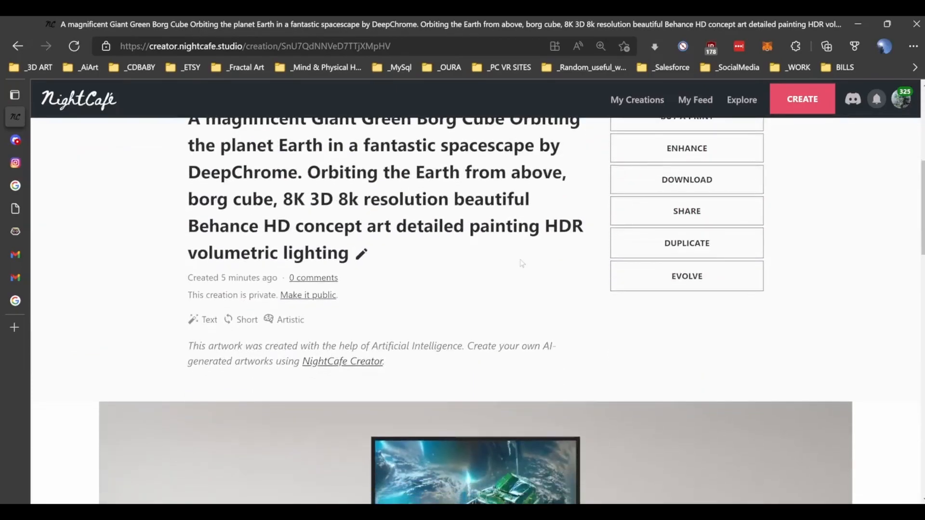
scroll(520, 258, down, 18)
scroll(520, 262, up, 5)
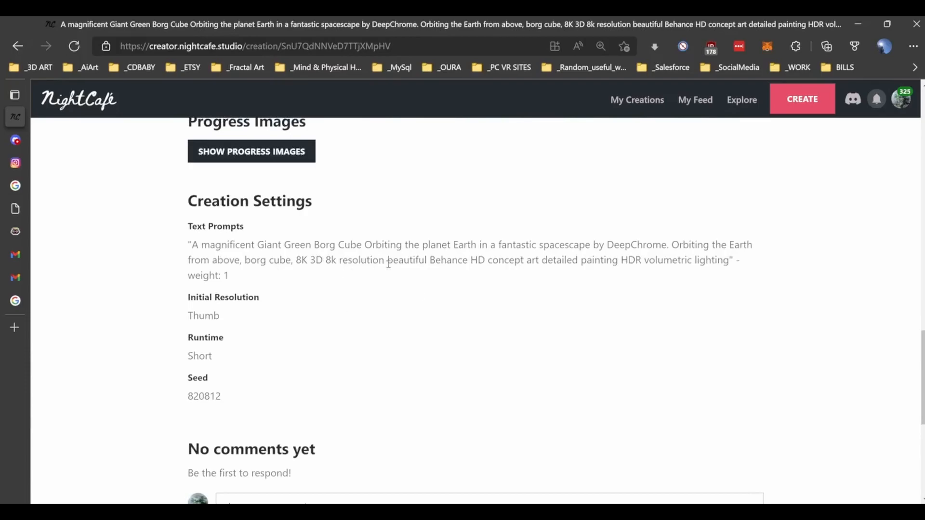
scroll(379, 274, down, 6)
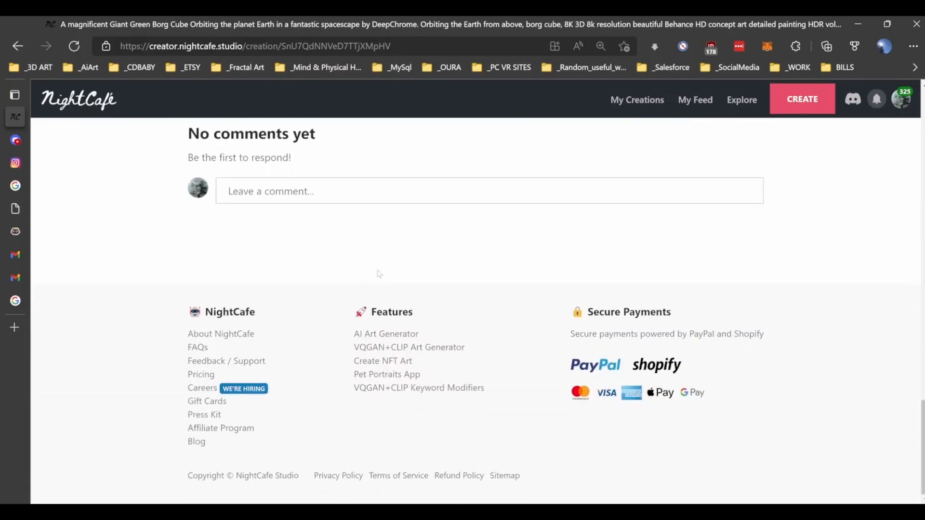
scroll(377, 273, up, 15)
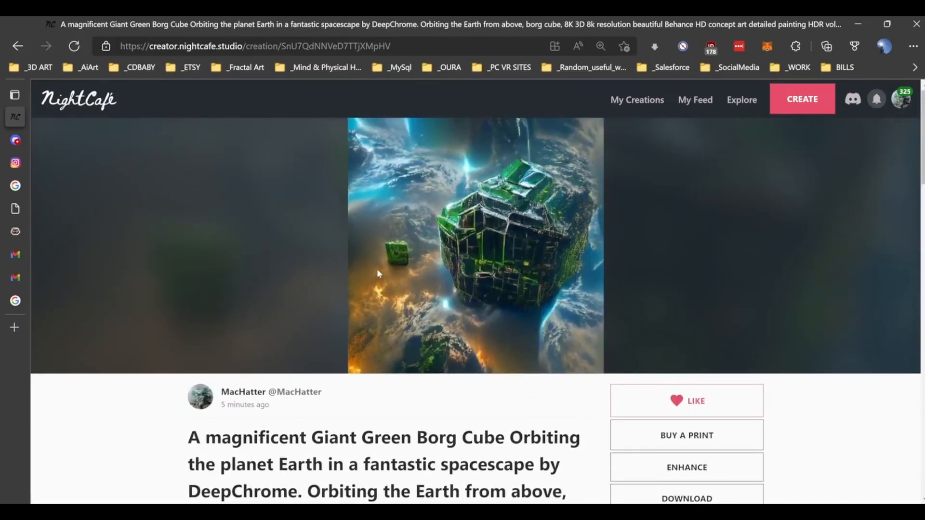
Highlight the full prompt title of the Borg Cube creation to read it, clear the selection and return to the artwork.
scroll(525, 265, down, 4)
scroll(505, 277, up, 4)
scroll(434, 341, down, 4)
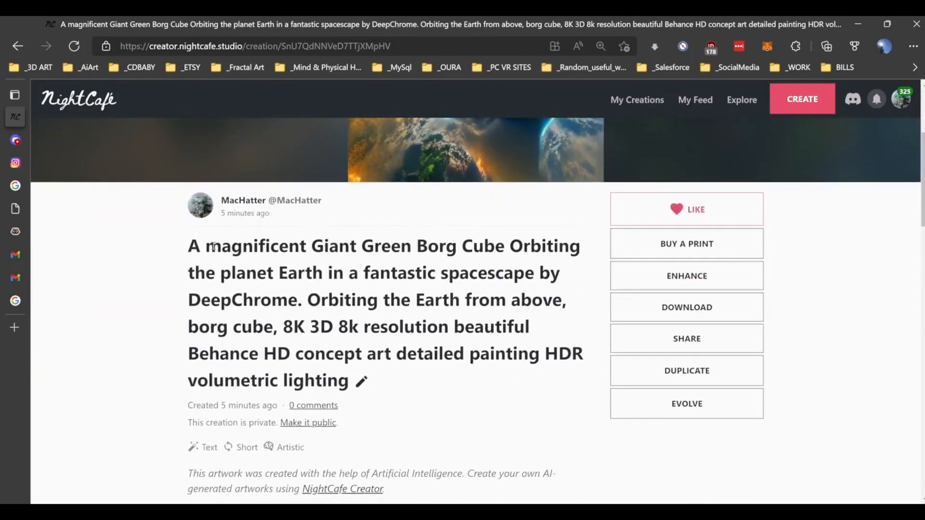
drag(198, 246, 369, 371)
click(859, 323)
scroll(860, 322, up, 3)
scroll(860, 322, up, 1)
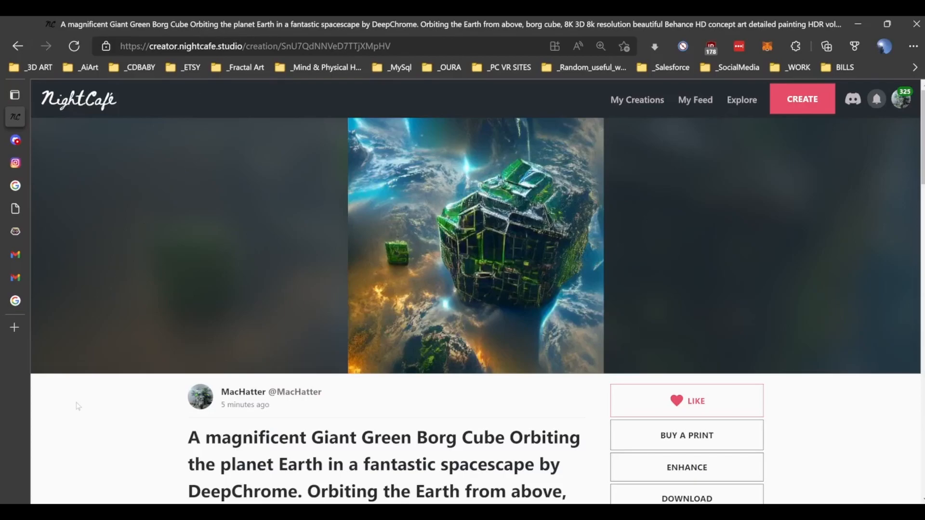
Open the "a broadly Sci-Fi Scene" artwork from the Favourited Art bookmarks in the NightCafe tab.
click(11, 332)
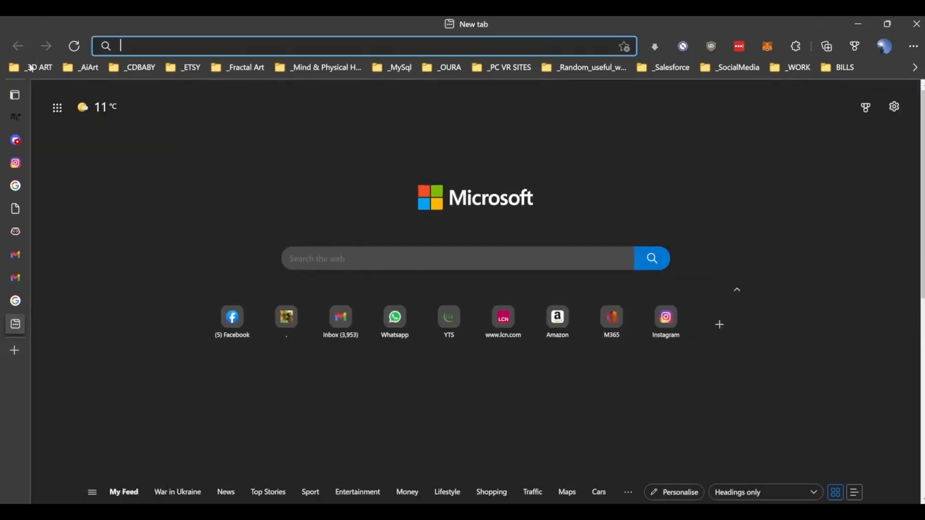
click(47, 120)
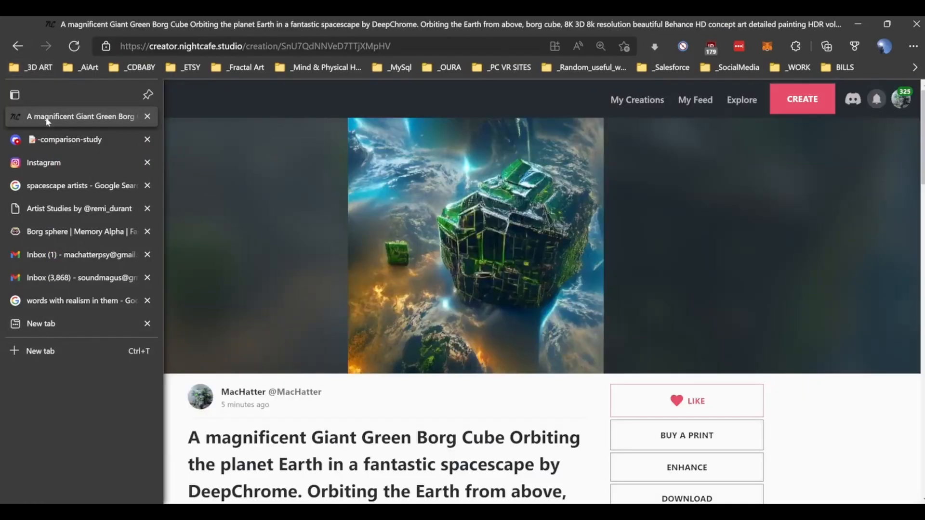
click(82, 67)
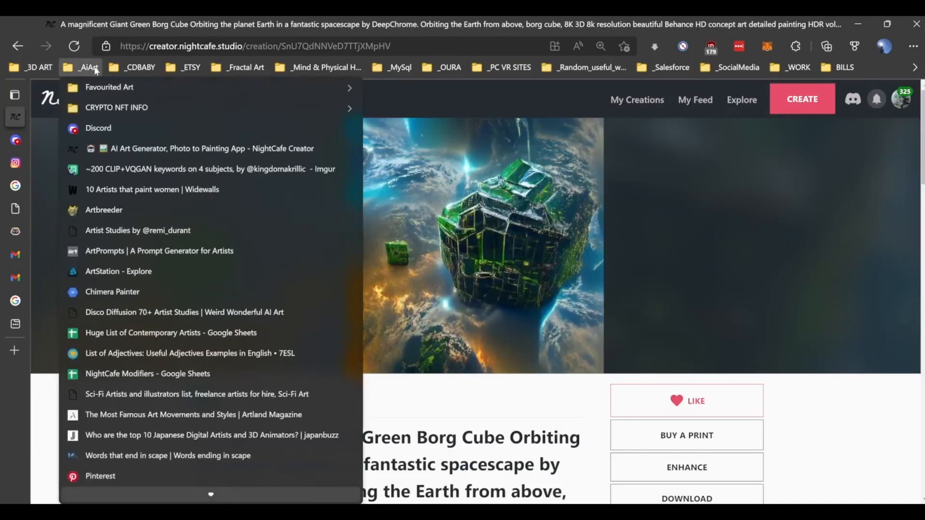
mouse_move(125, 96)
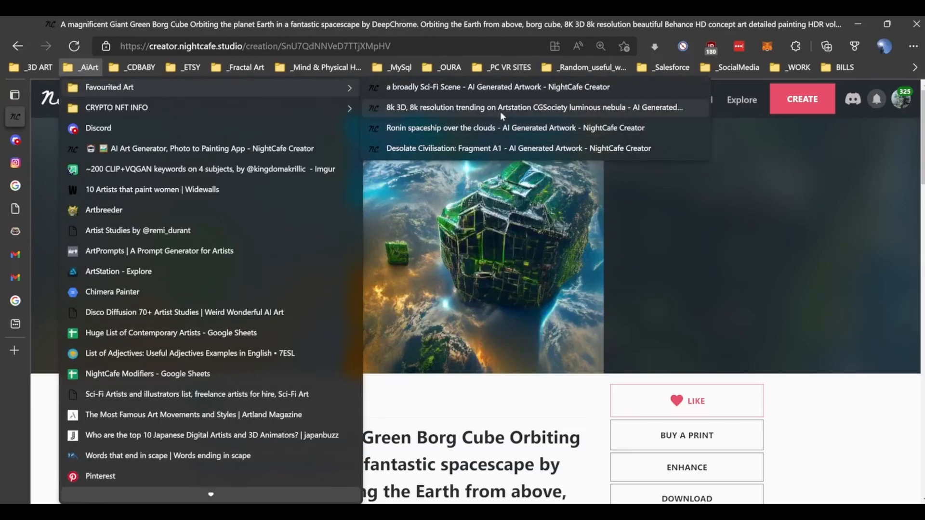
click(498, 89)
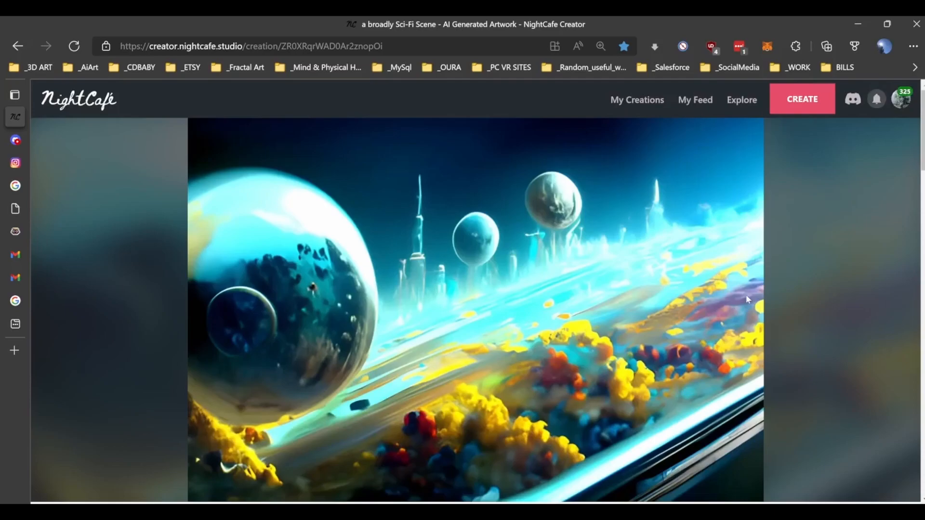
Examine the "a broadly Sci-Fi Scene" artwork and the weighted text prompts in its creation settings.
scroll(747, 299, down, 5)
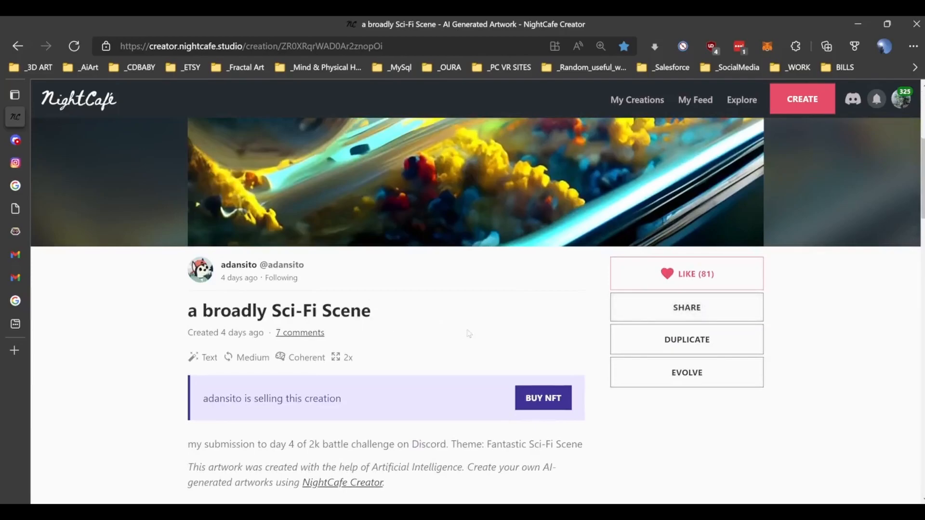
scroll(469, 333, up, 5)
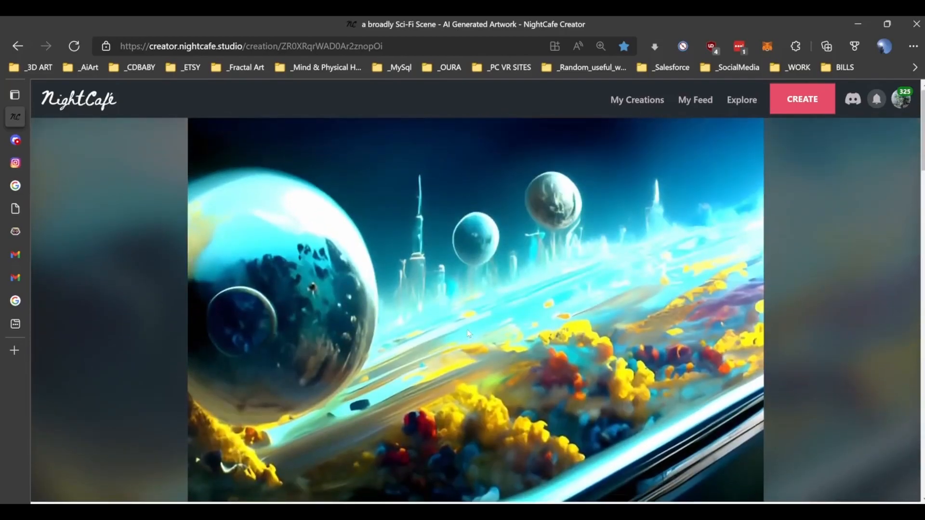
scroll(469, 333, down, 10)
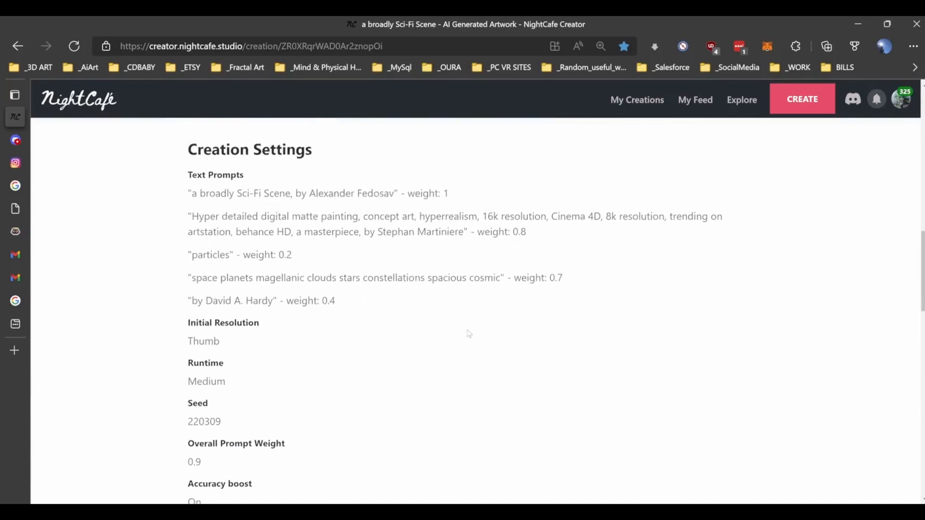
scroll(469, 333, up, 1)
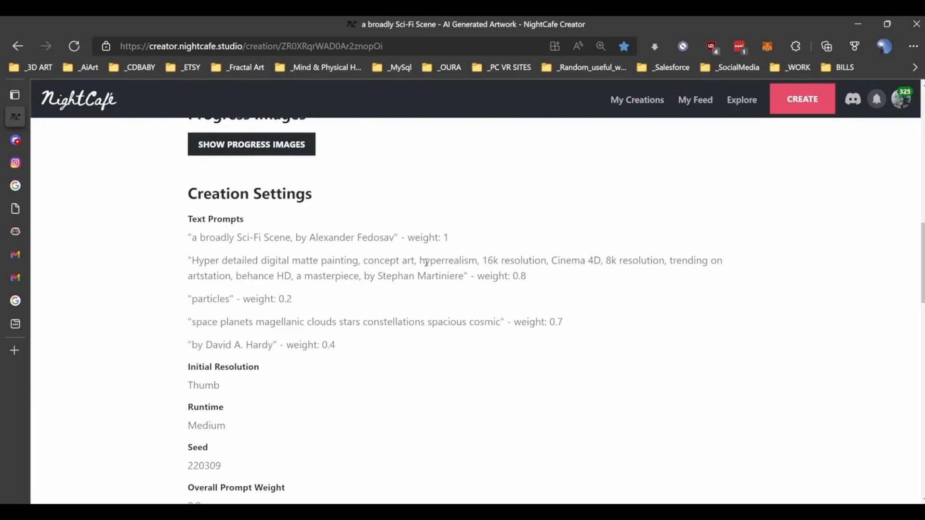
Highlight the artist credit in the second prompt and the planets and constellations wording in the fourth, and return to the artwork image.
drag(370, 277, 462, 276)
click(381, 304)
drag(219, 321, 463, 322)
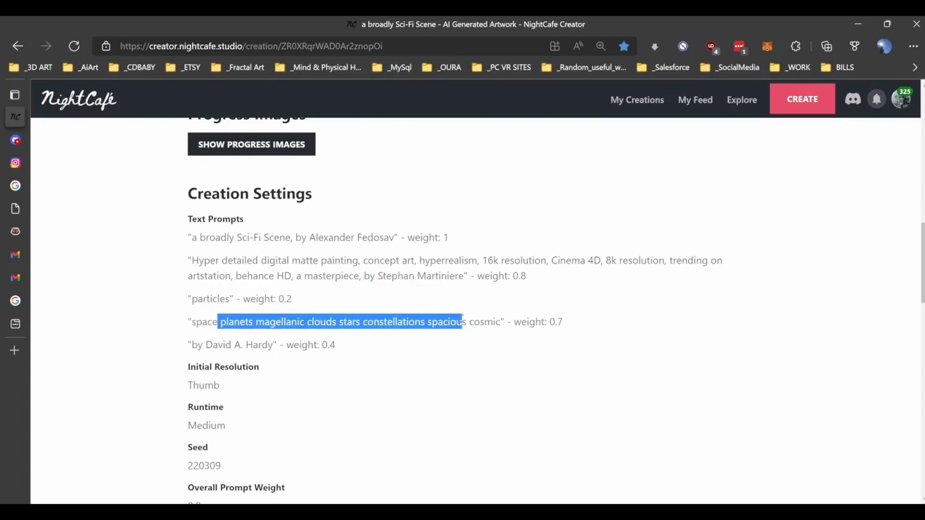
click(462, 320)
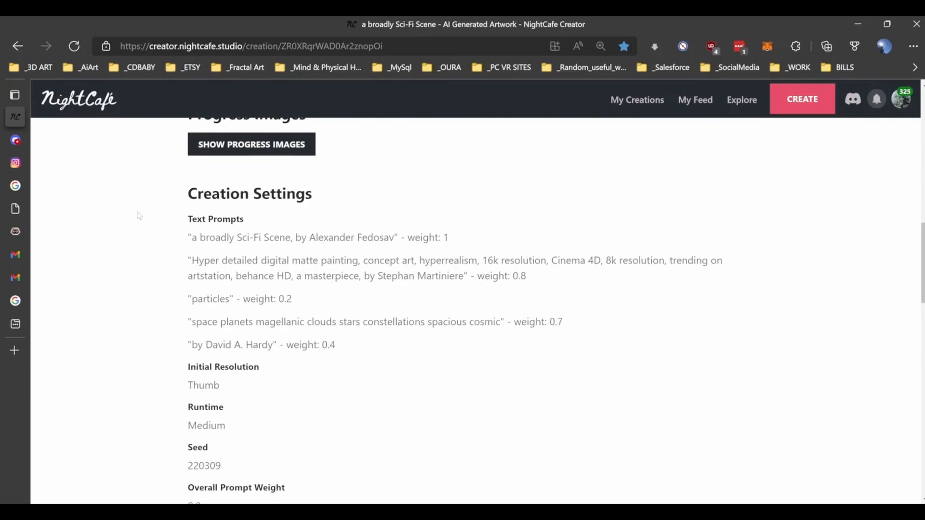
scroll(584, 300, up, 5)
scroll(585, 300, up, 5)
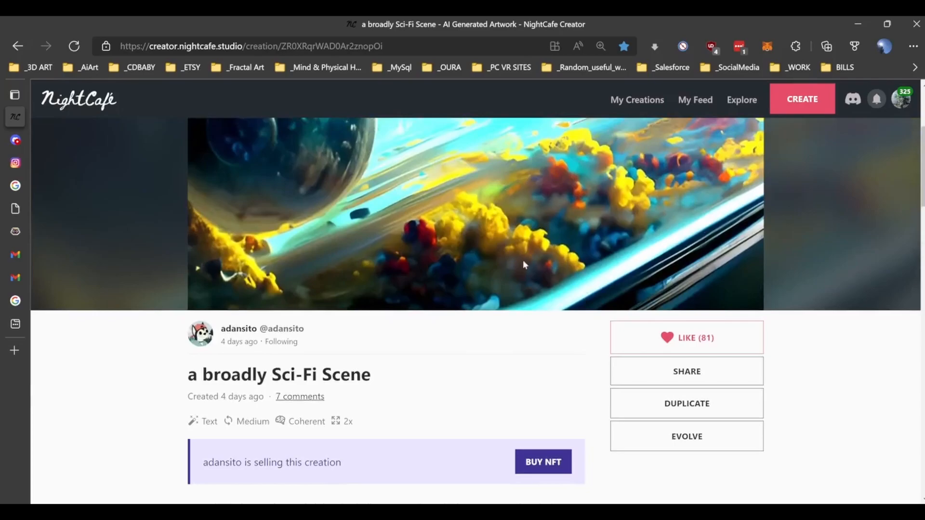
scroll(533, 256, up, 4)
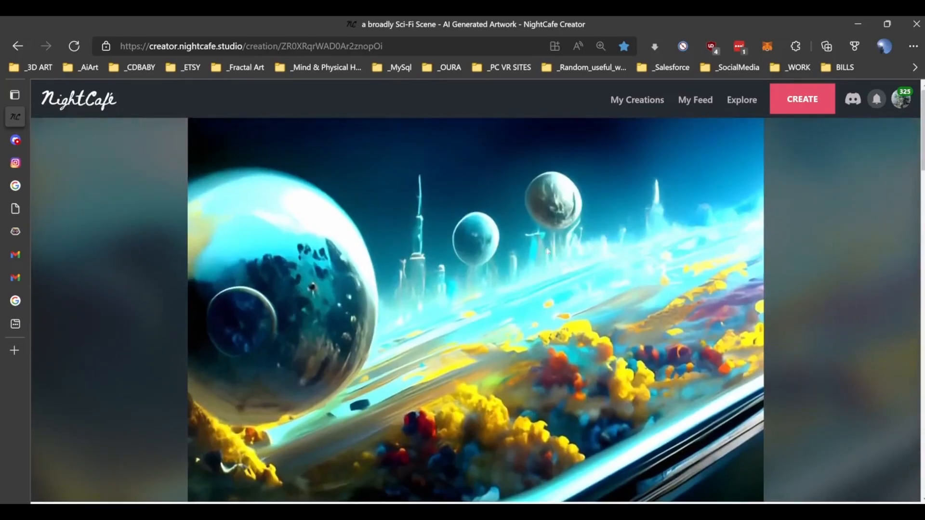
Browse My Creations, open the Artistic Giant Green Borg Cube creation beside the running one and look over its page.
click(644, 107)
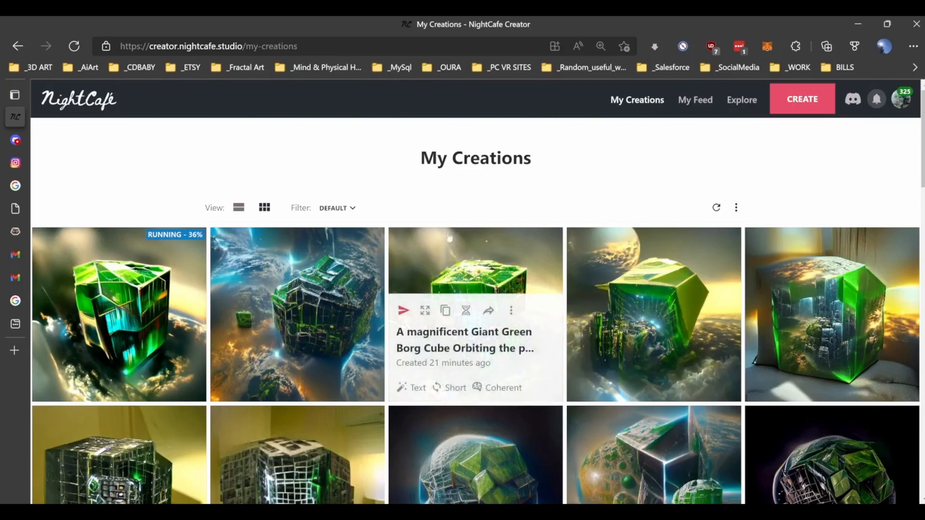
scroll(375, 174, down, 2)
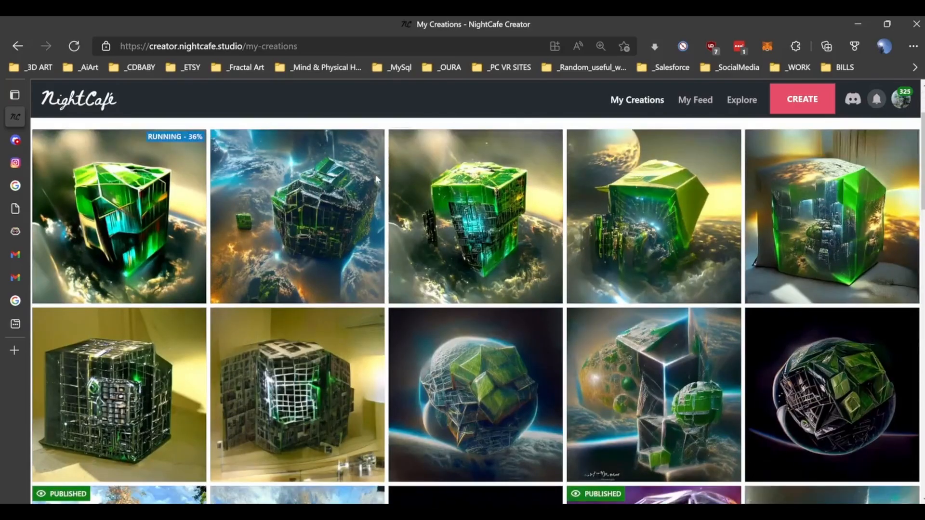
scroll(375, 174, up, 1)
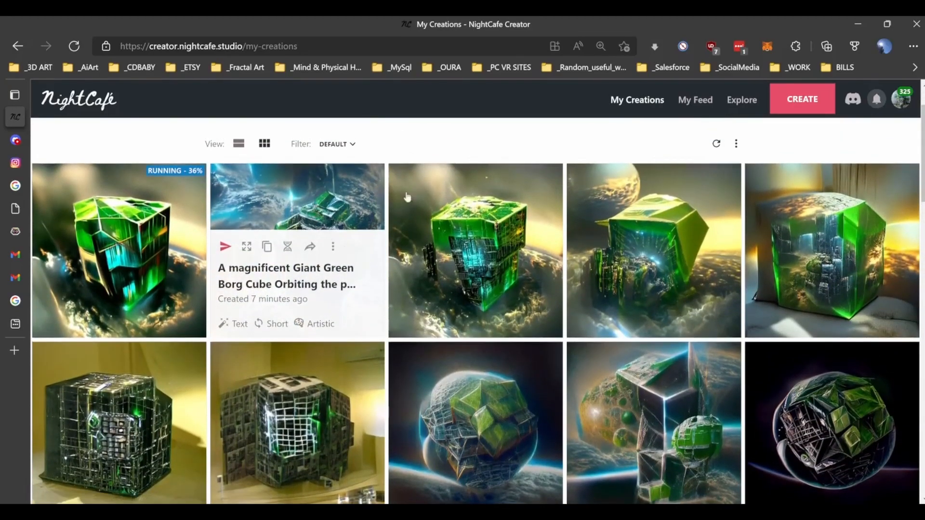
click(276, 206)
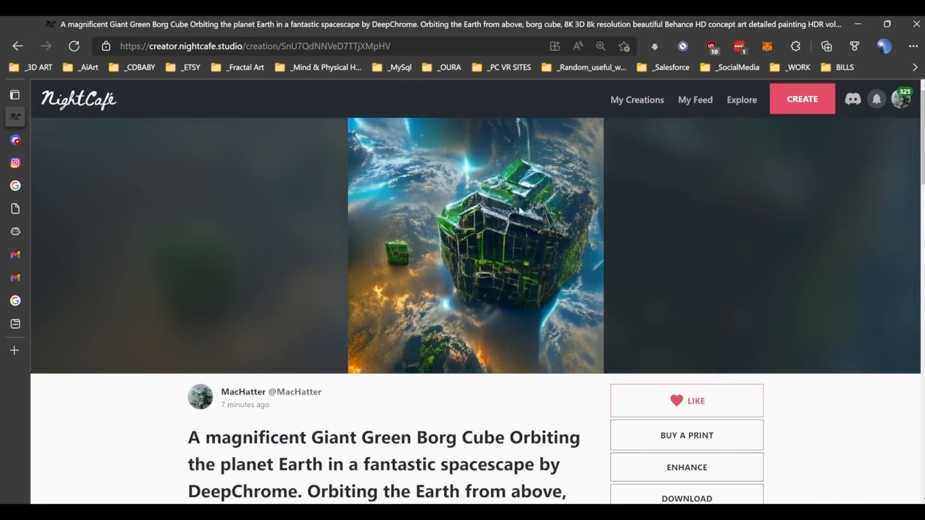
scroll(520, 207, down, 15)
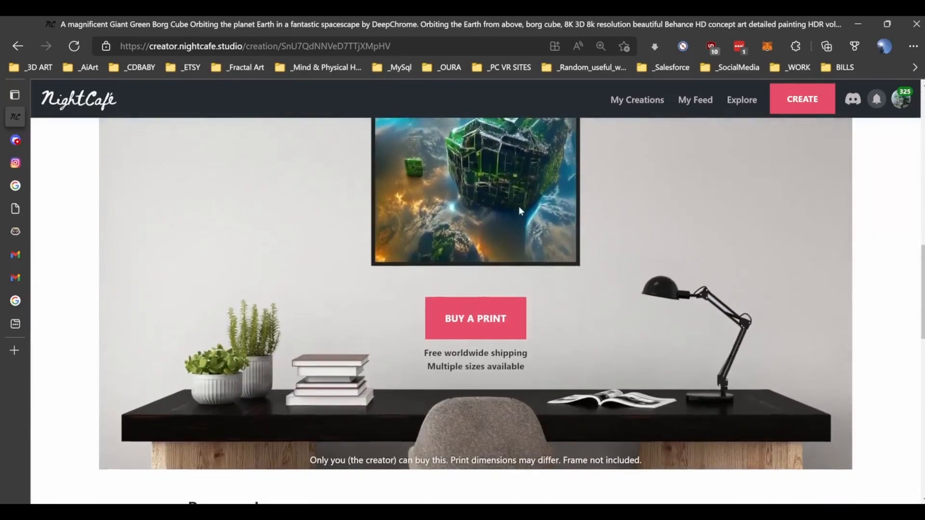
scroll(520, 208, up, 15)
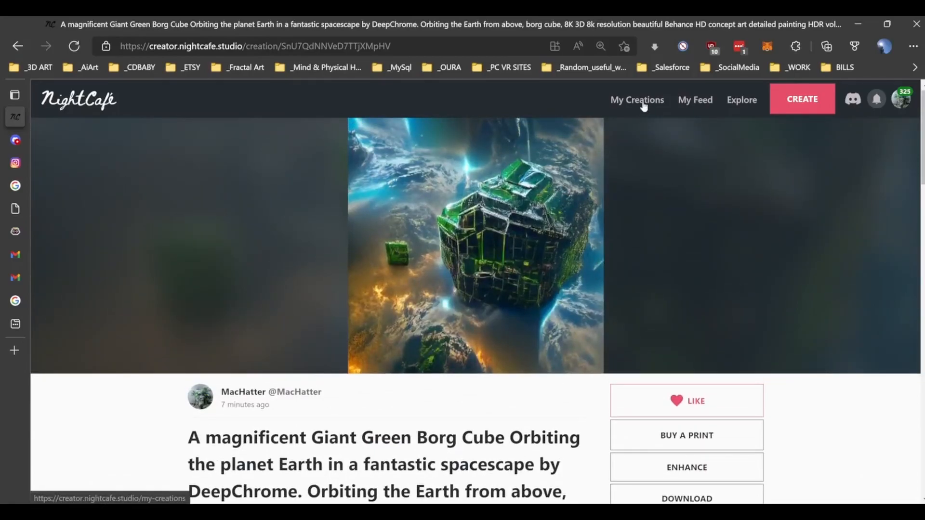
Reopen the Artistic Giant Green Borg Cube creation from My Creations and start evolving it.
click(644, 106)
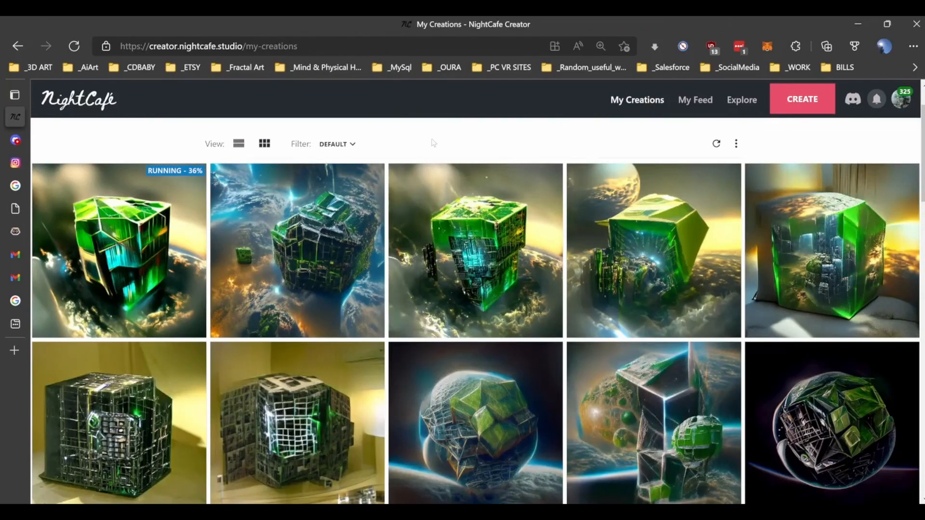
mouse_move(334, 205)
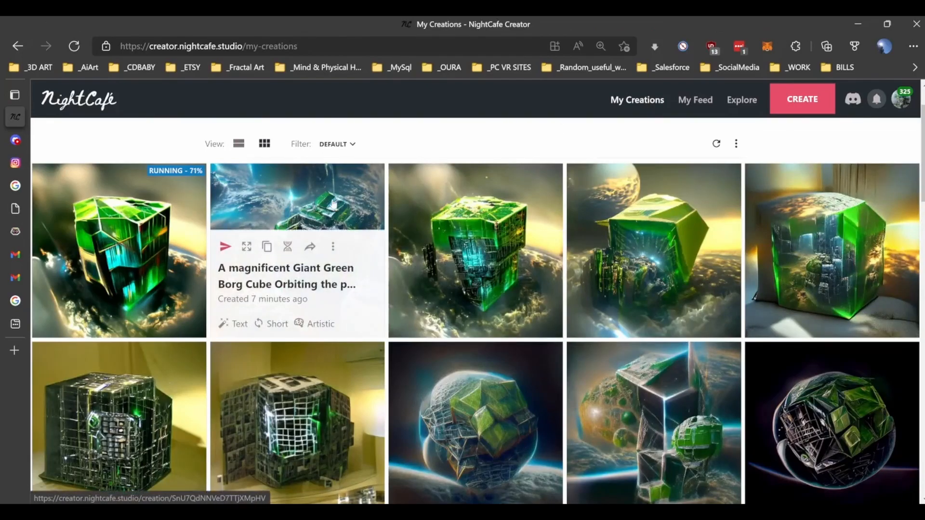
click(334, 205)
scroll(531, 260, down, 15)
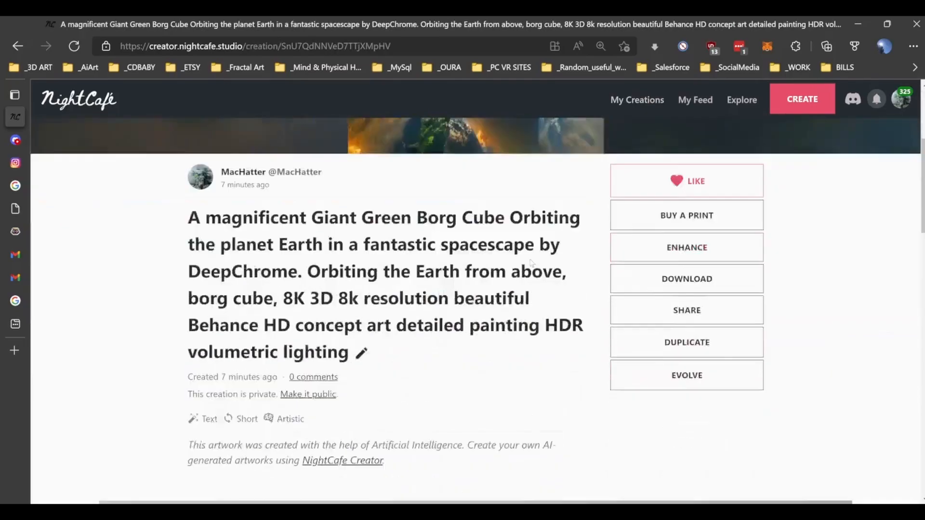
scroll(529, 259, up, 10)
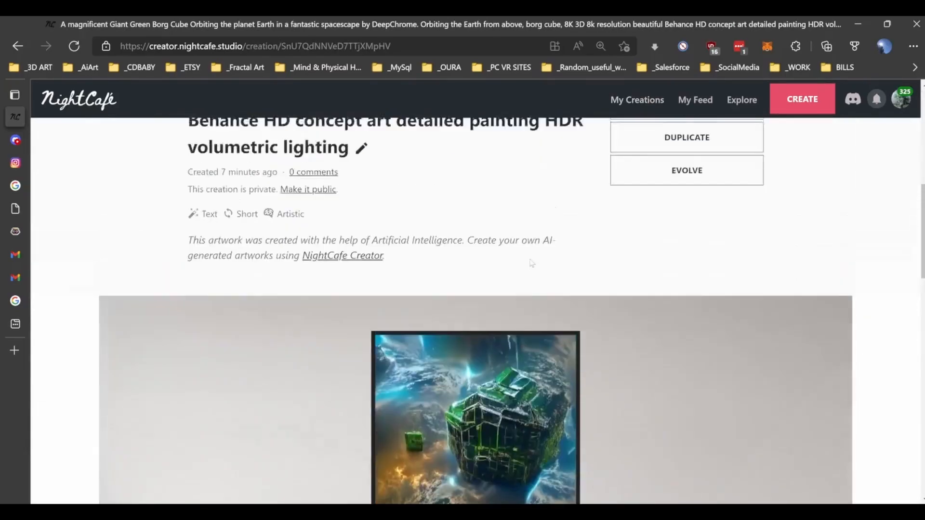
click(673, 277)
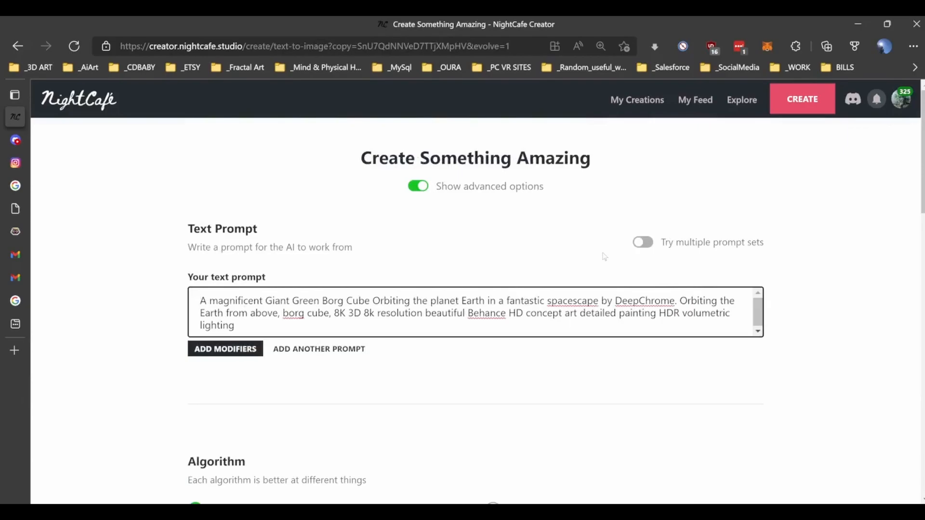
Review the evolve form's settings and switch the algorithm to Coherent (CLIP-Guided Diffusion).
scroll(605, 257, down, 8)
scroll(605, 257, up, 6)
scroll(605, 257, down, 6)
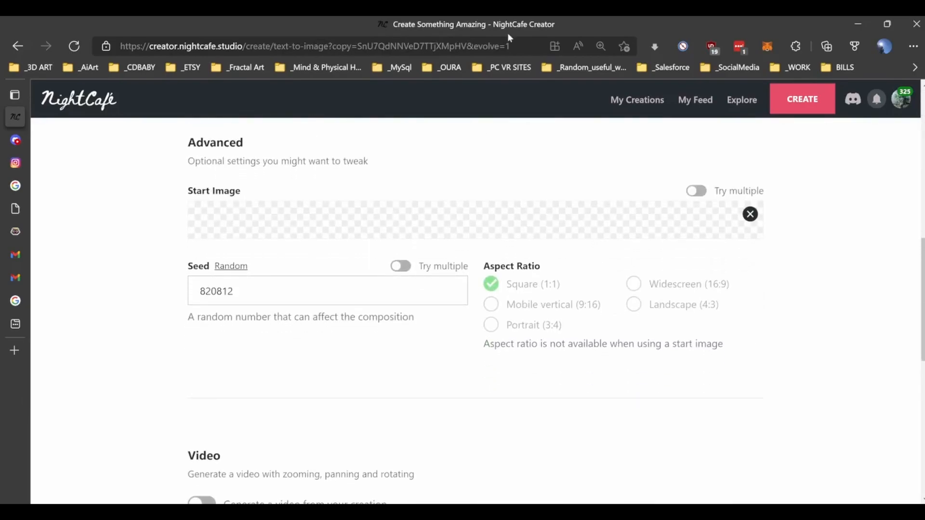
scroll(530, 166, down, 5)
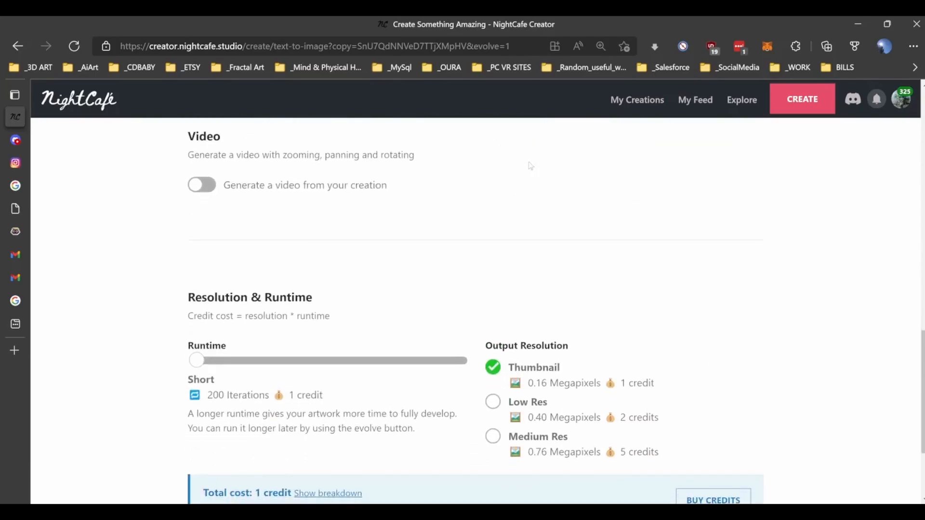
scroll(530, 166, up, 6)
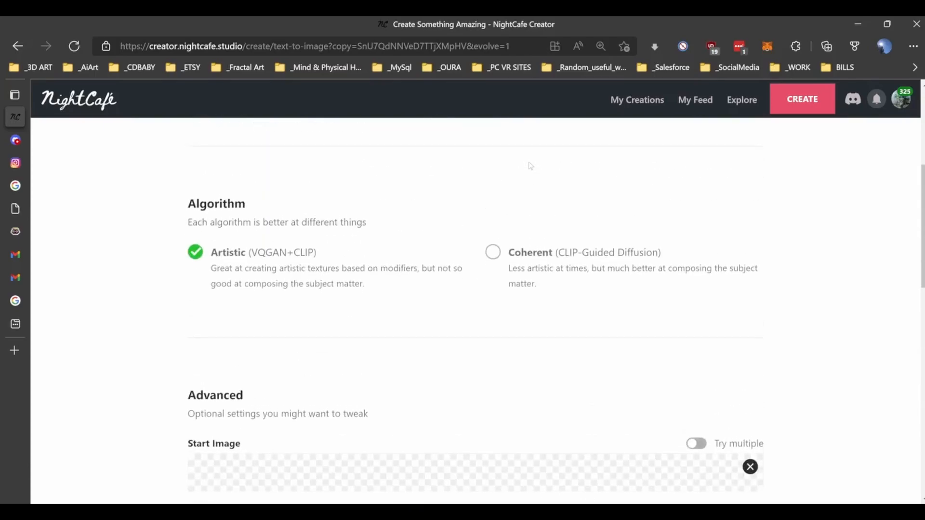
click(493, 254)
scroll(493, 284, down, 5)
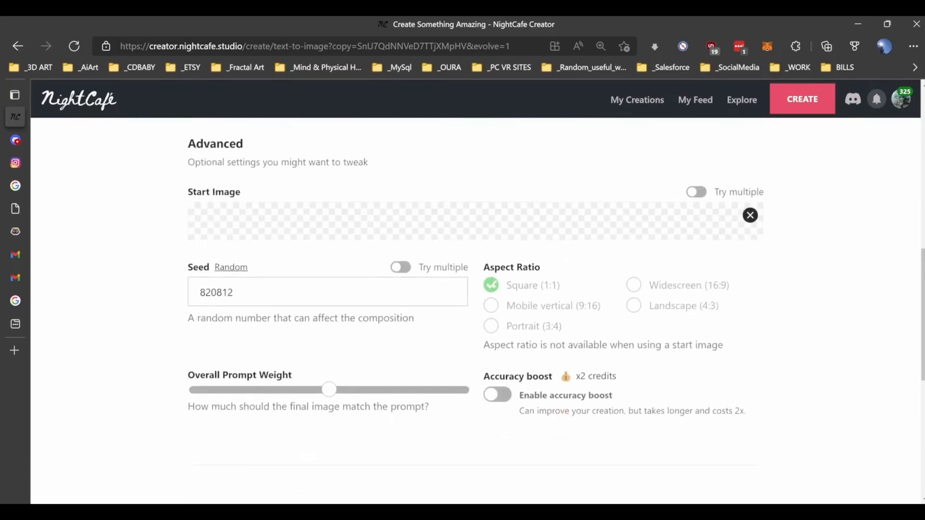
scroll(493, 286, up, 2)
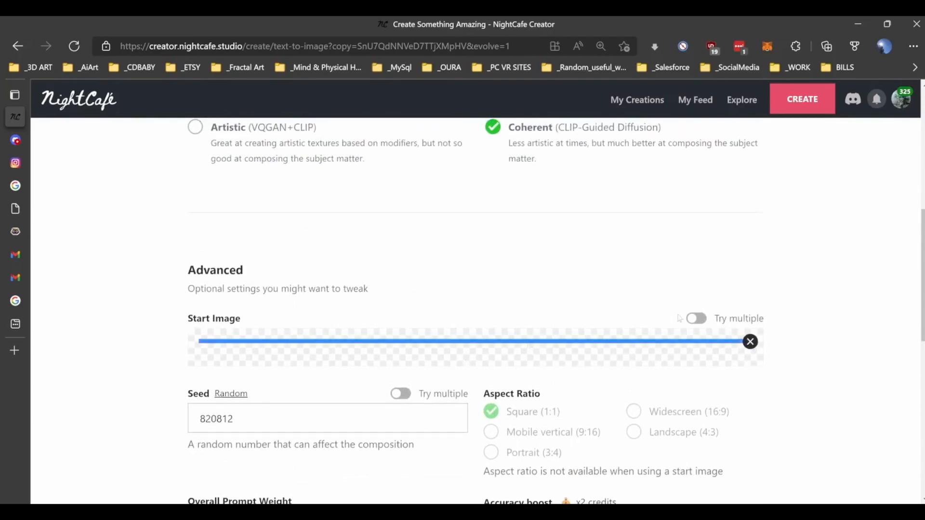
Try to replace the evolve form's start image with an upload of borg test.jpg.
click(753, 342)
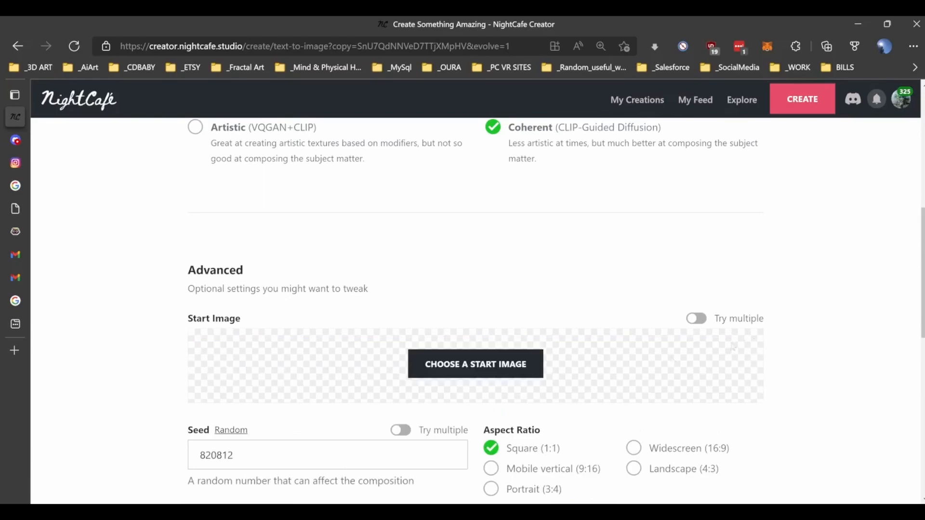
click(525, 363)
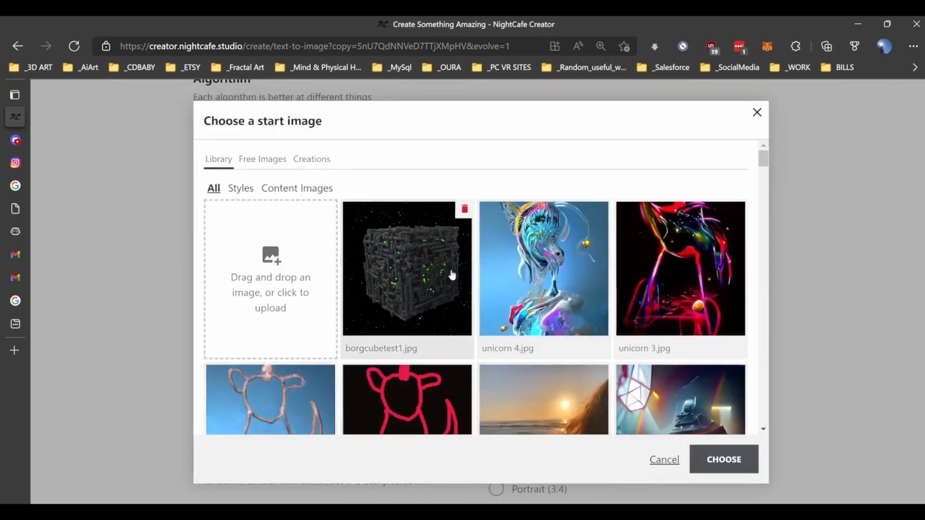
click(299, 267)
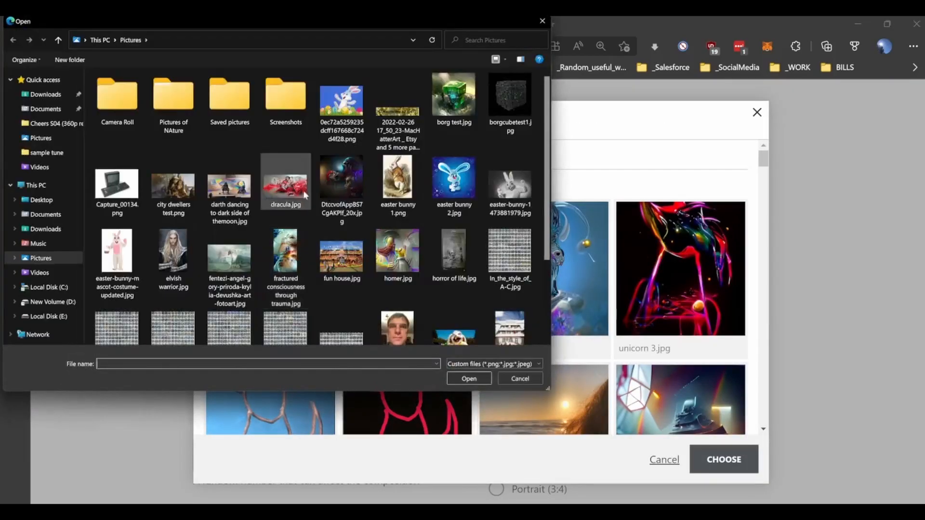
click(464, 104)
click(484, 378)
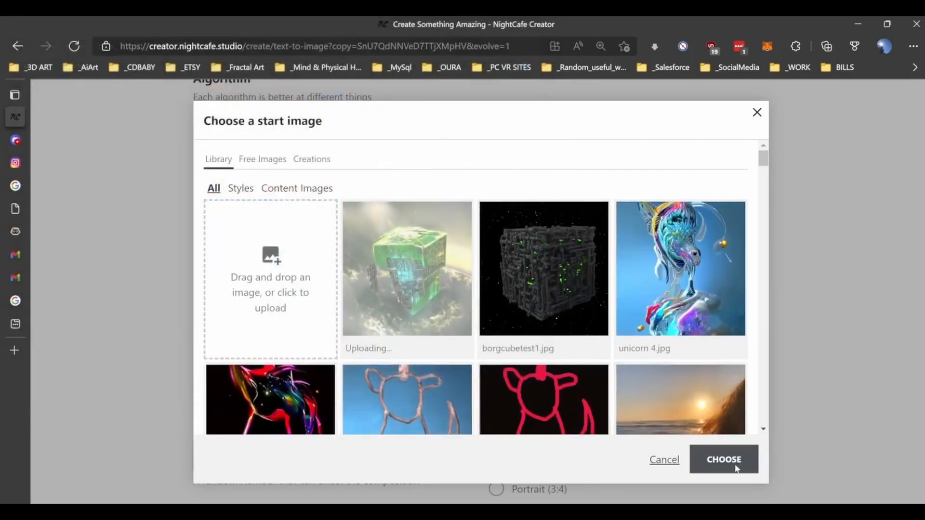
click(733, 466)
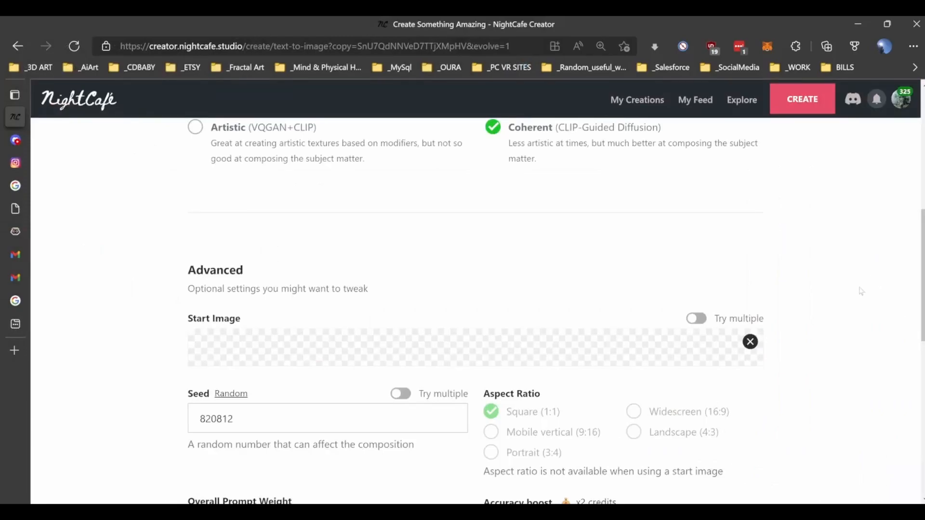
Remove the start image, reload the evolve form and check its prompt, algorithm and start image again.
scroll(862, 289, down, 8)
scroll(862, 291, down, 2)
scroll(862, 291, up, 10)
scroll(862, 292, up, 3)
scroll(862, 292, down, 8)
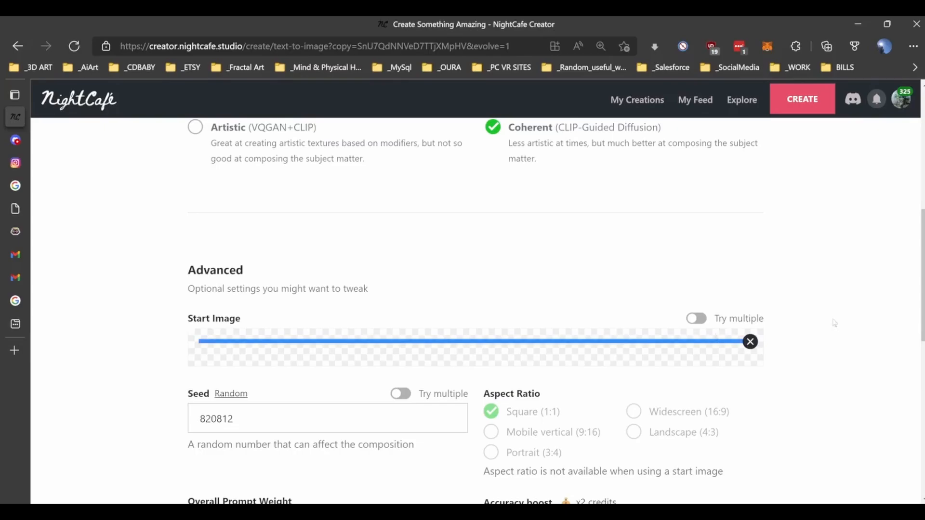
click(751, 343)
key(F5)
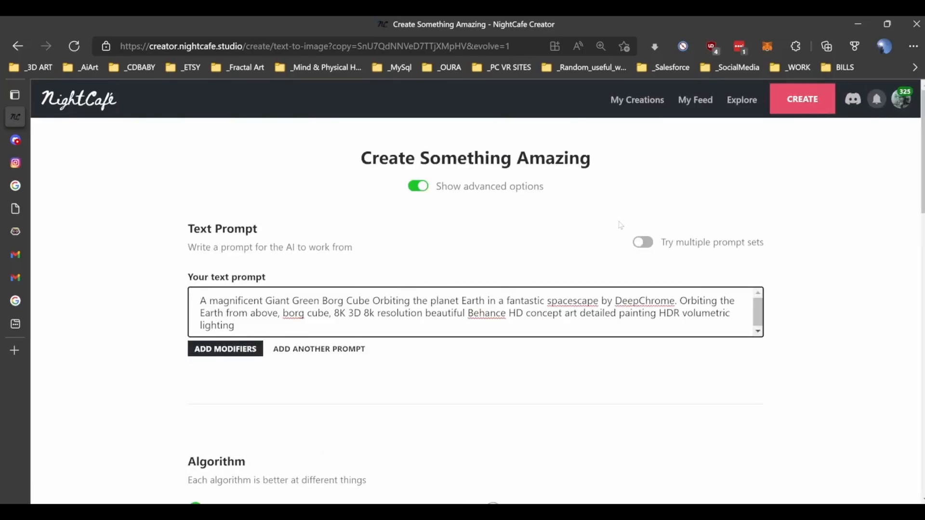
scroll(625, 220, down, 5)
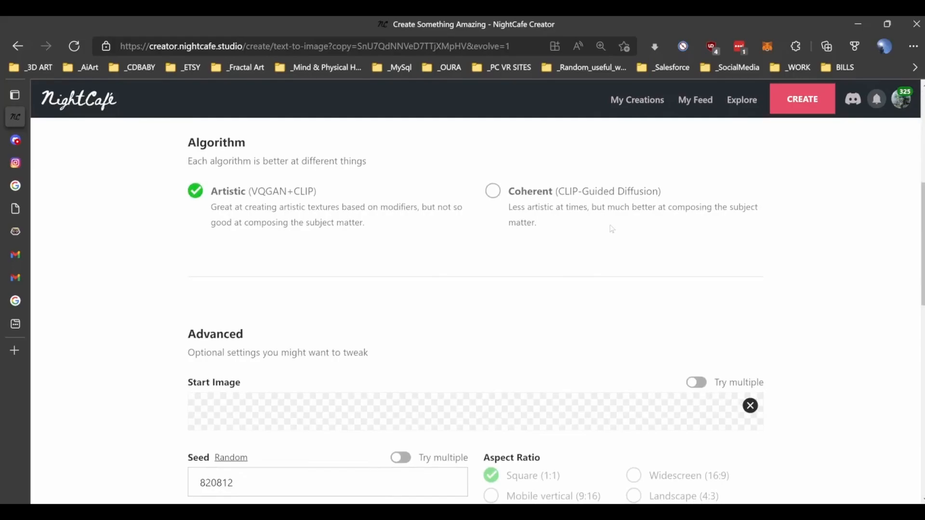
scroll(612, 228, down, 1)
scroll(612, 228, up, 6)
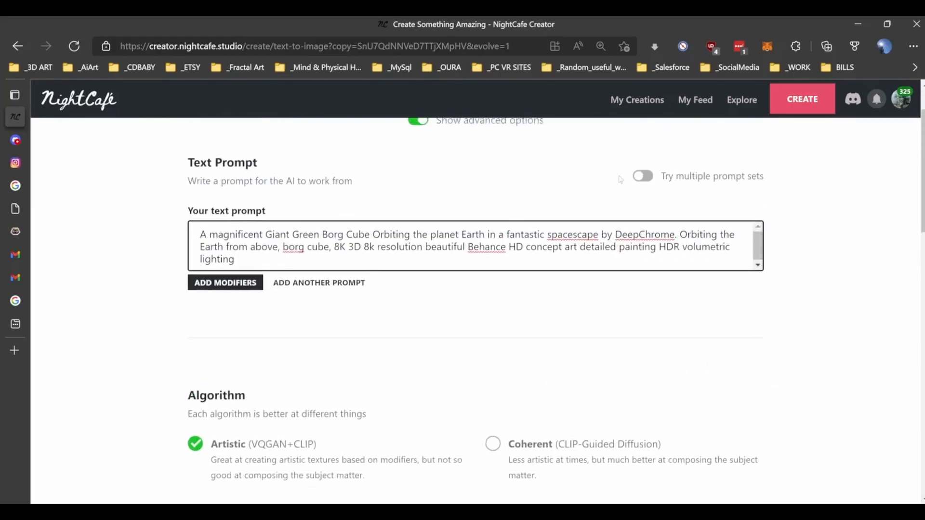
Open the newest creation from My Creations and look over its page.
click(624, 103)
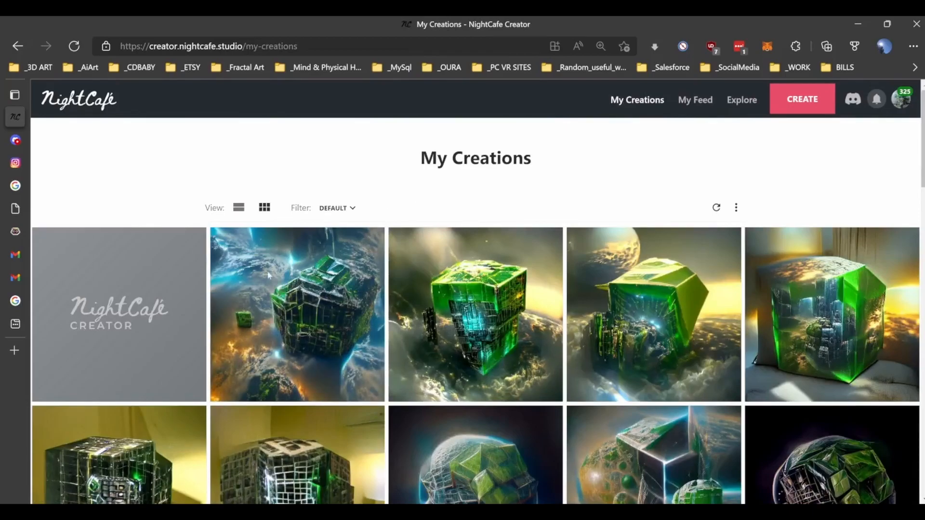
click(121, 288)
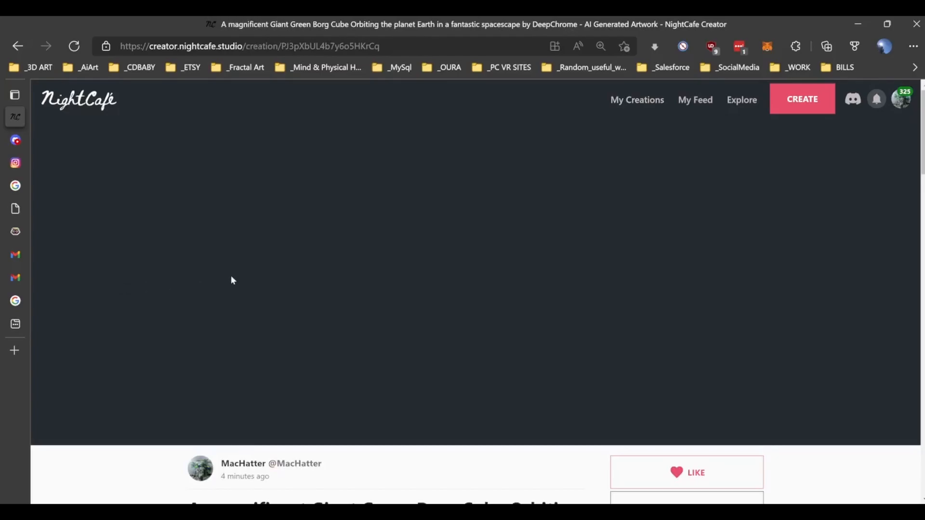
scroll(400, 257, down, 7)
scroll(400, 258, up, 7)
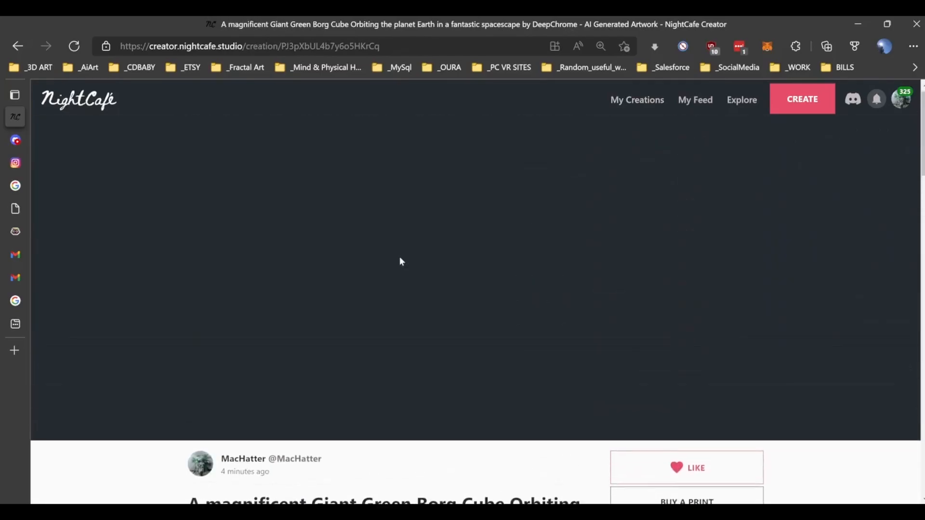
Reopen the newest green Borg cube creation from My Creations and examine its image, prompts, weights and start image.
click(652, 102)
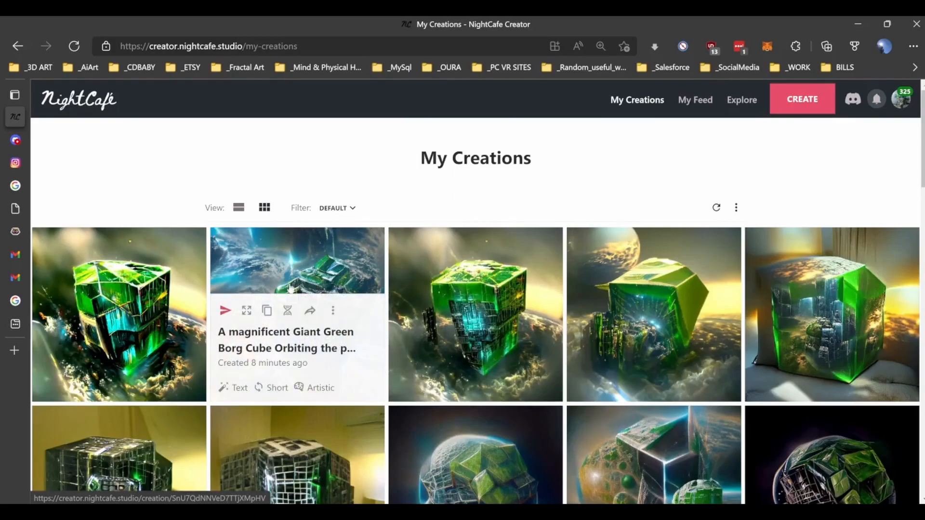
click(156, 282)
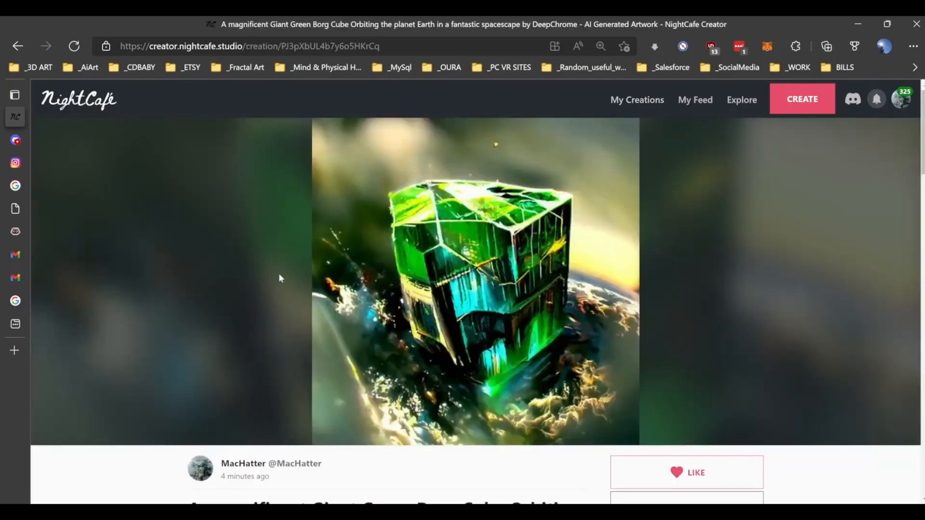
scroll(267, 275, down, 9)
scroll(282, 277, up, 5)
scroll(282, 279, up, 4)
scroll(261, 274, down, 15)
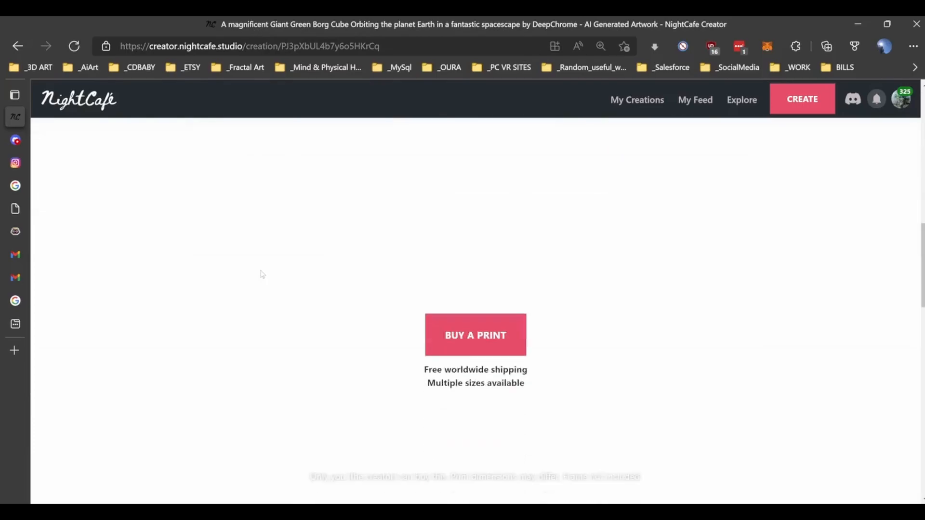
scroll(261, 274, up, 8)
scroll(261, 273, down, 9)
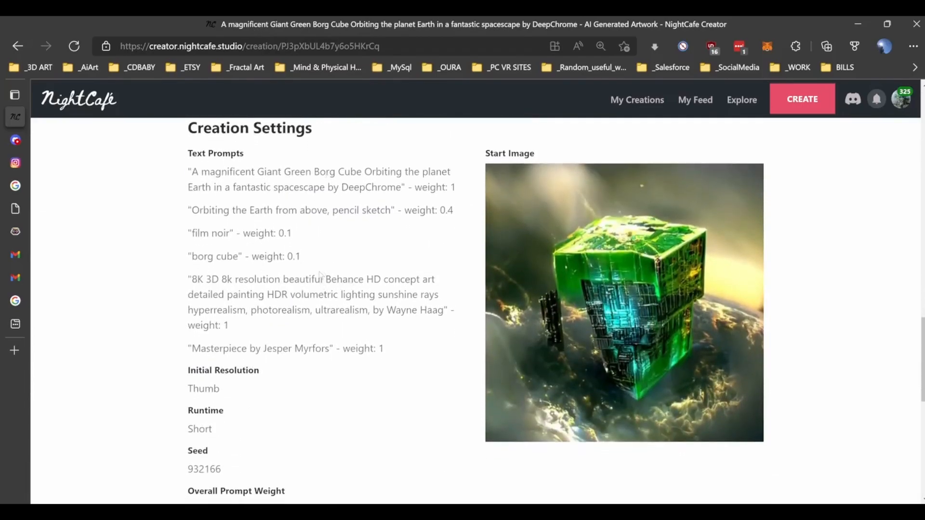
scroll(319, 274, up, 15)
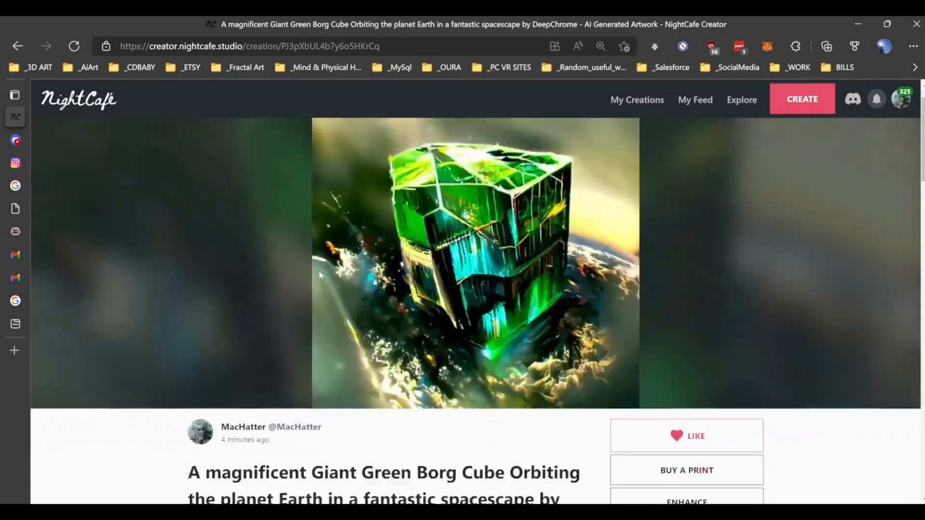
Start evolving this green Borg cube creation and review the evolve form down to its start image.
scroll(319, 275, down, 15)
click(651, 164)
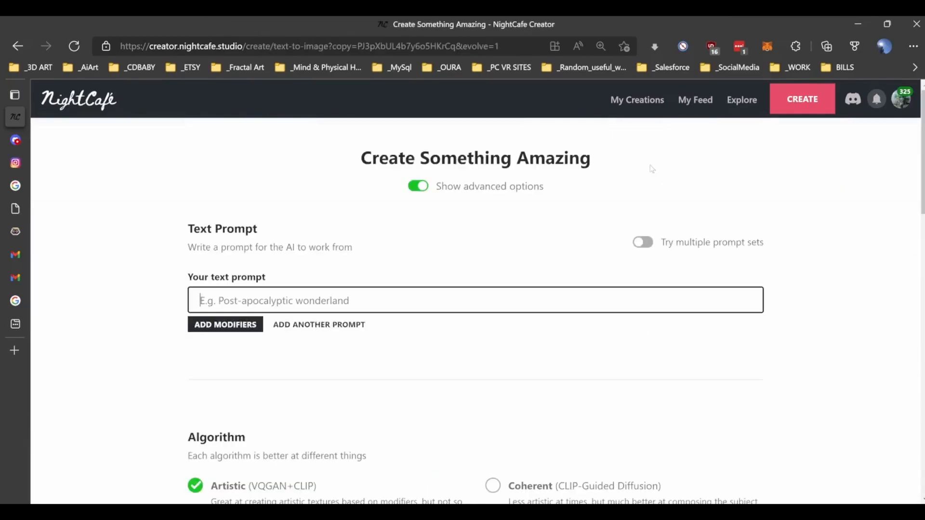
scroll(638, 212, down, 6)
scroll(639, 213, up, 1)
scroll(639, 212, up, 10)
scroll(638, 213, down, 15)
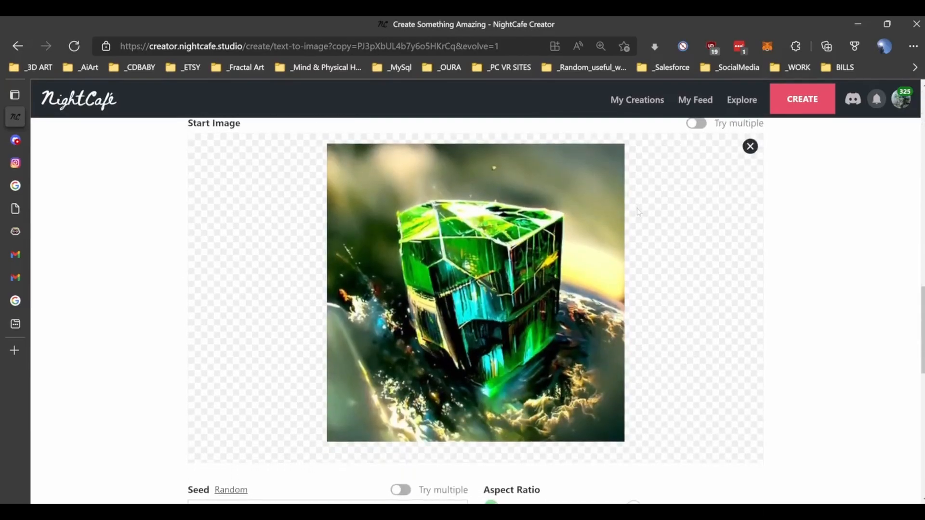
Replace the start image with borgcubetest1.jpg from the library.
click(750, 147)
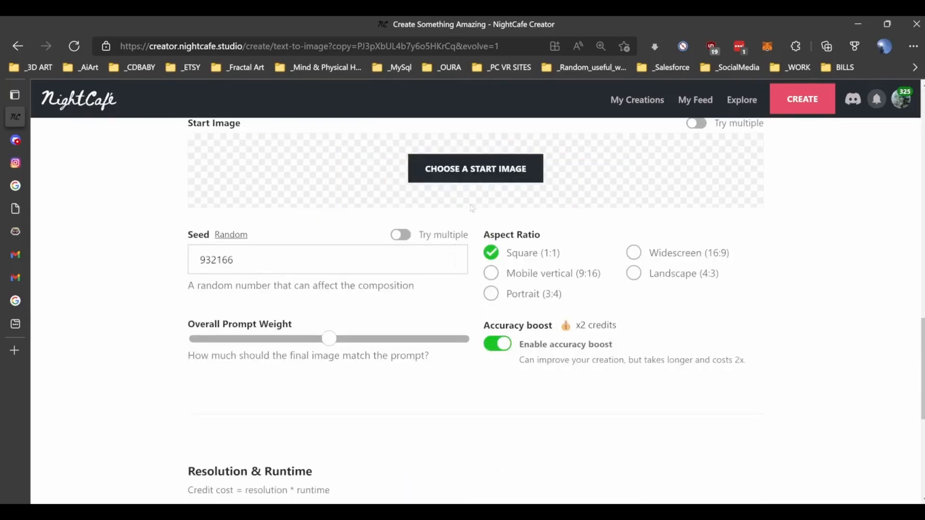
click(488, 174)
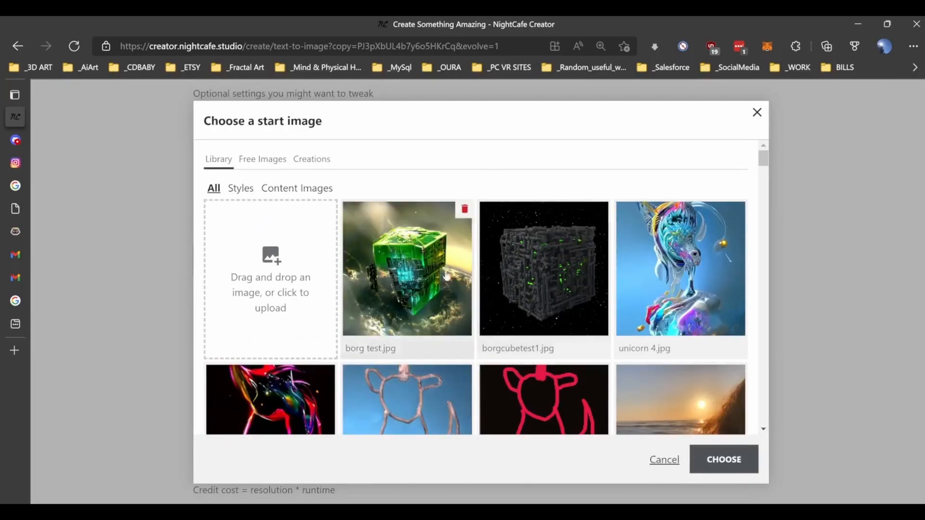
click(563, 258)
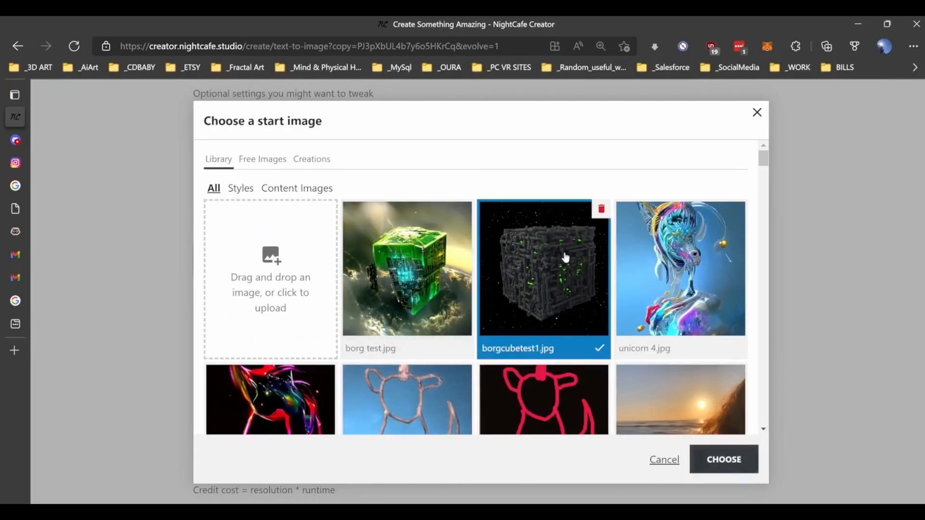
click(723, 460)
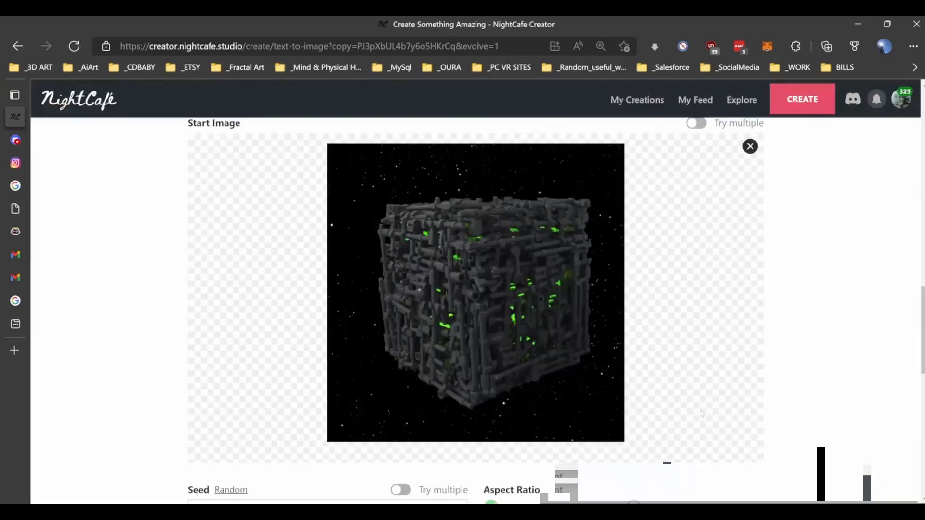
Set the weight of the borg cube prompt to 0.6 and the film noir prompt to 0.2.
scroll(697, 401, up, 10)
scroll(698, 401, up, 5)
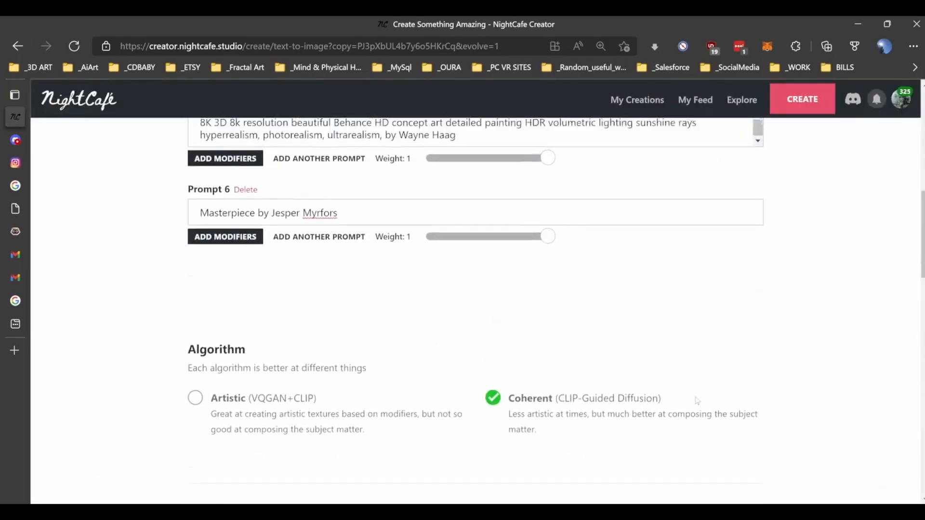
scroll(697, 401, up, 3)
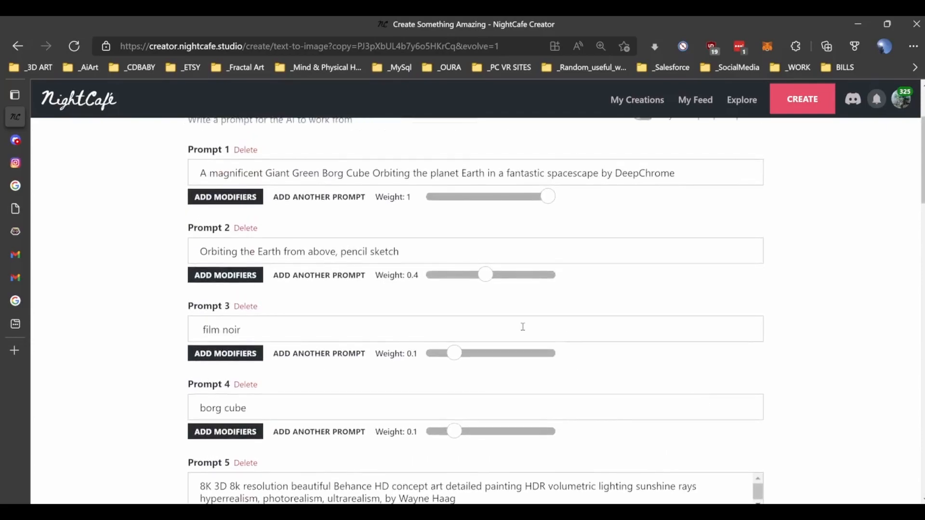
drag(454, 432, 506, 432)
drag(455, 359, 467, 362)
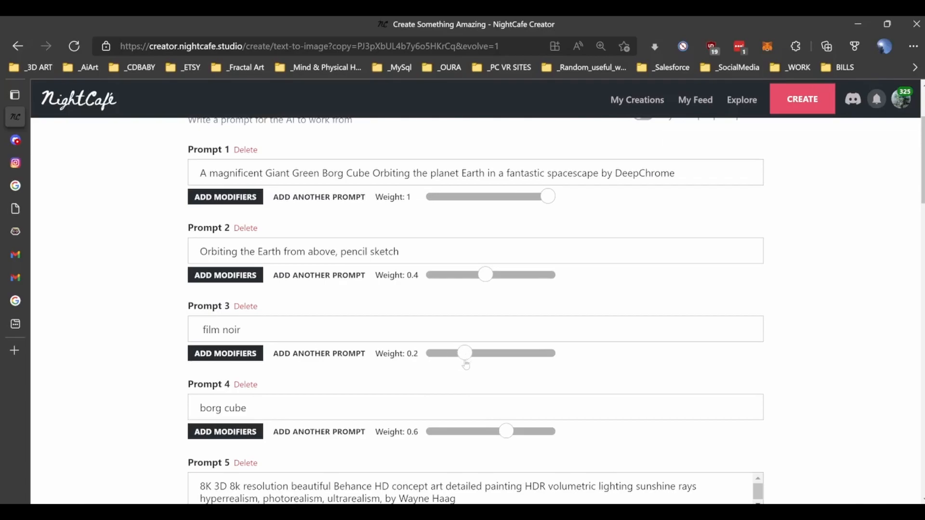
Set the film noir and borg cube prompt weights to 1 and raise the pencil sketch prompt's weight to the maximum.
scroll(556, 366, down, 10)
scroll(571, 355, down, 18)
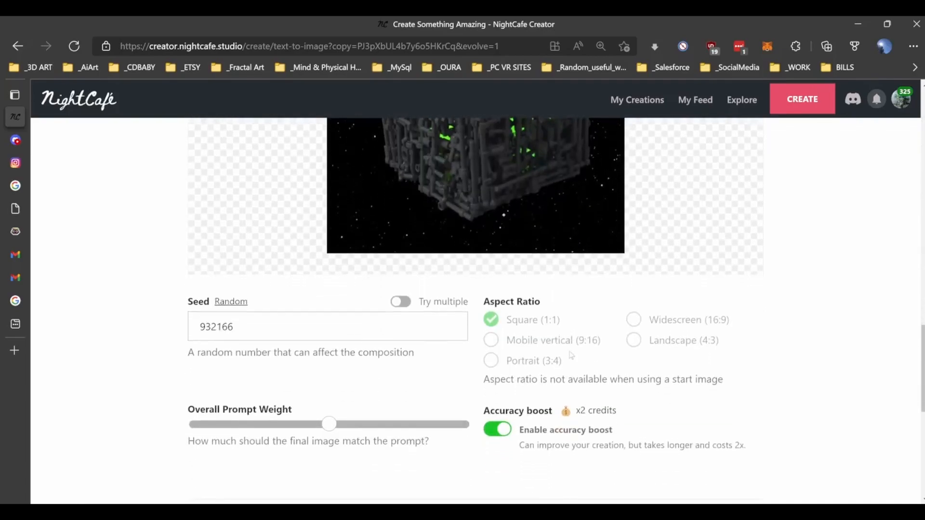
scroll(571, 355, up, 7)
scroll(571, 356, up, 15)
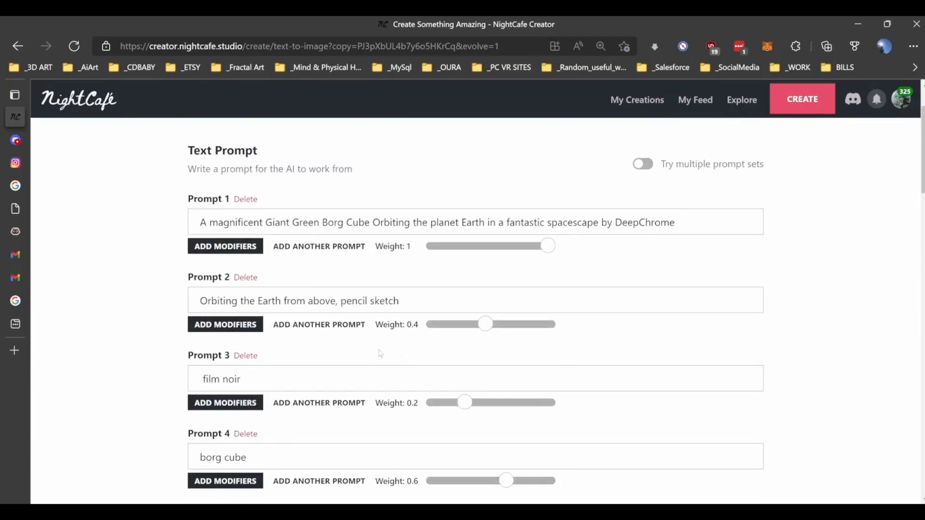
scroll(547, 296, down, 5)
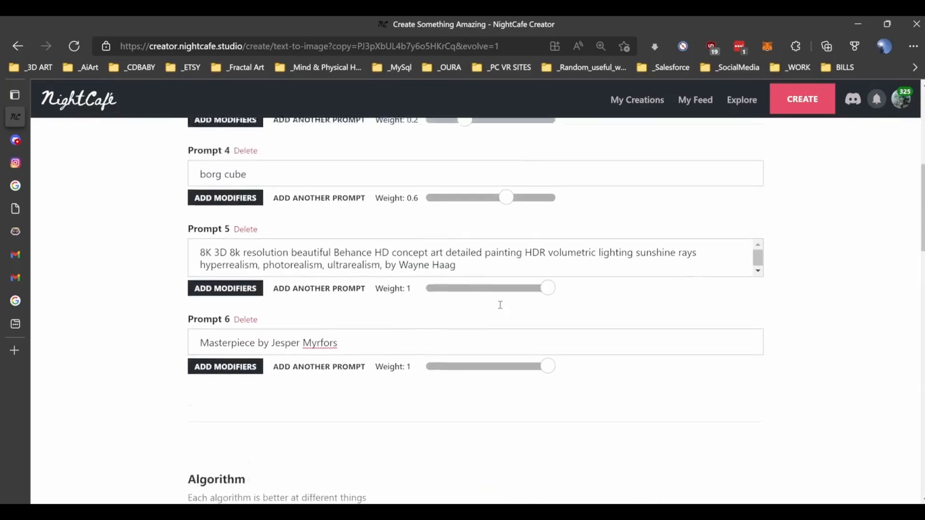
scroll(500, 308, up, 5)
drag(468, 343, 554, 342)
drag(508, 418, 574, 431)
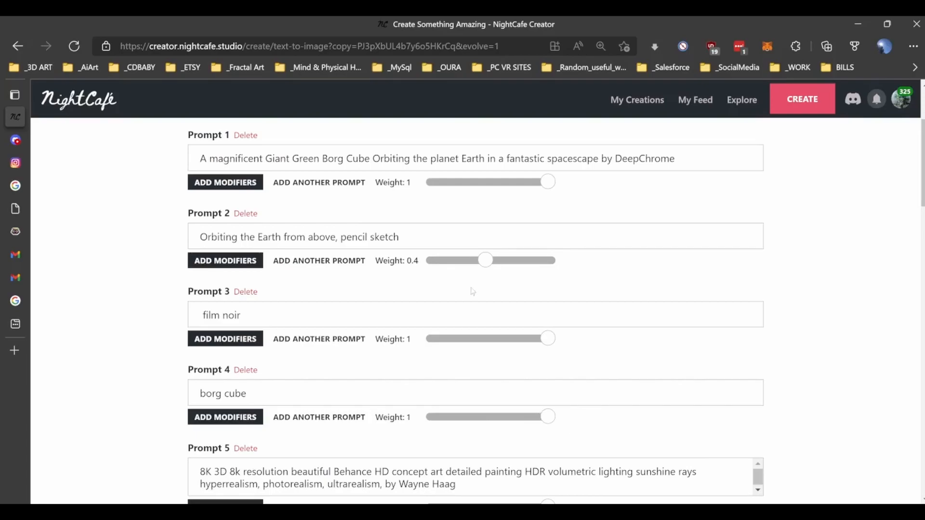
drag(485, 261, 556, 264)
Check the remaining settings and create the artwork as a Coherent thumbnail with short runtime for 2 credits.
scroll(596, 284, down, 12)
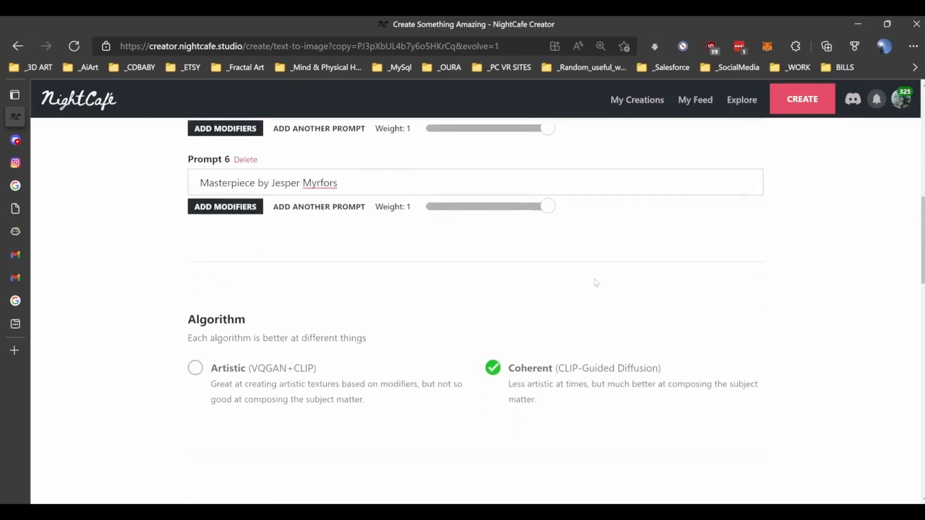
scroll(593, 278, down, 5)
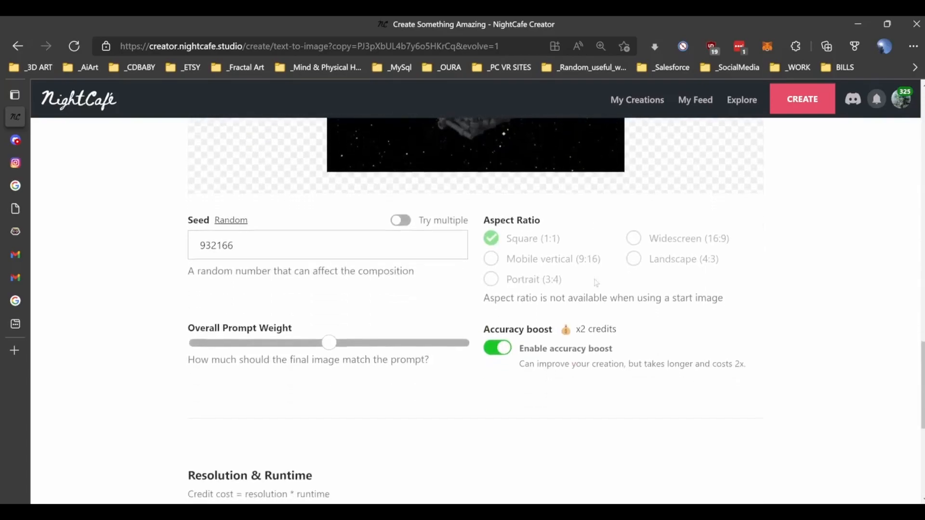
scroll(532, 332, down, 5)
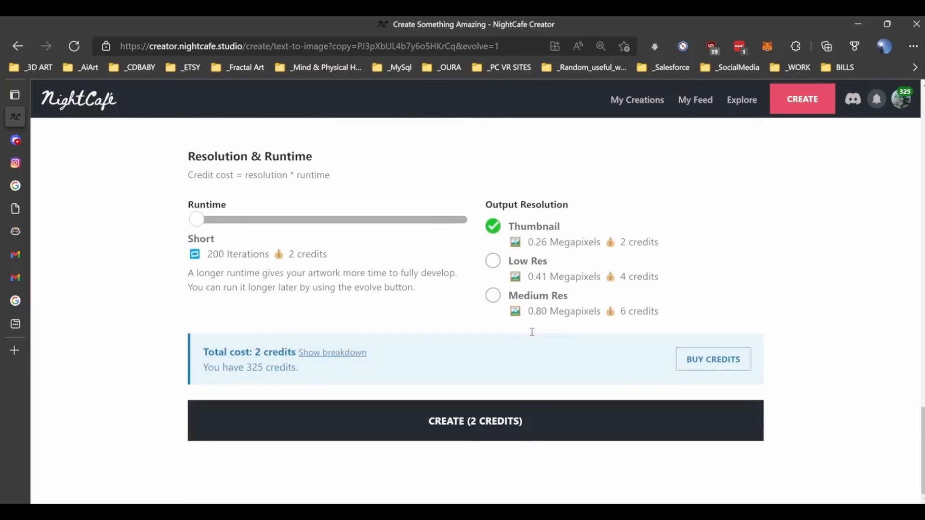
click(531, 421)
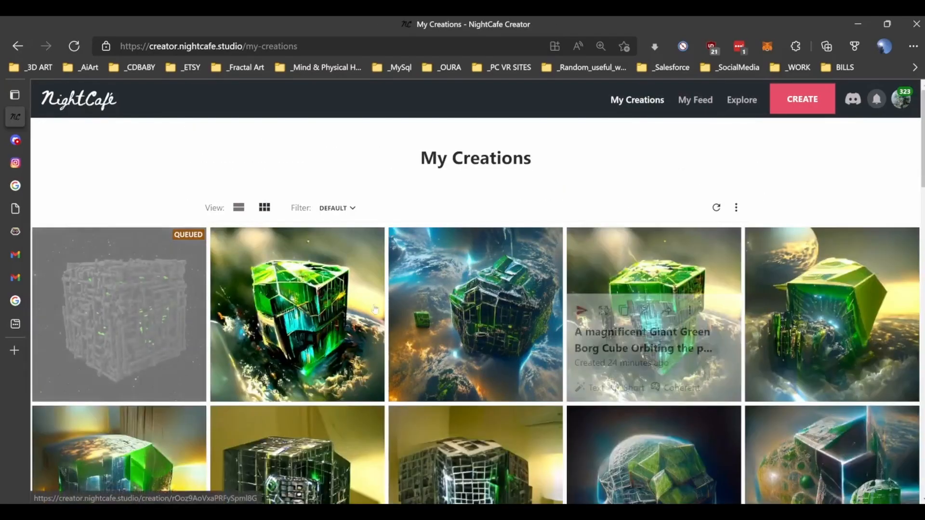
View the newest finished green Borg cube artwork and its details, and return to My Creations.
click(322, 272)
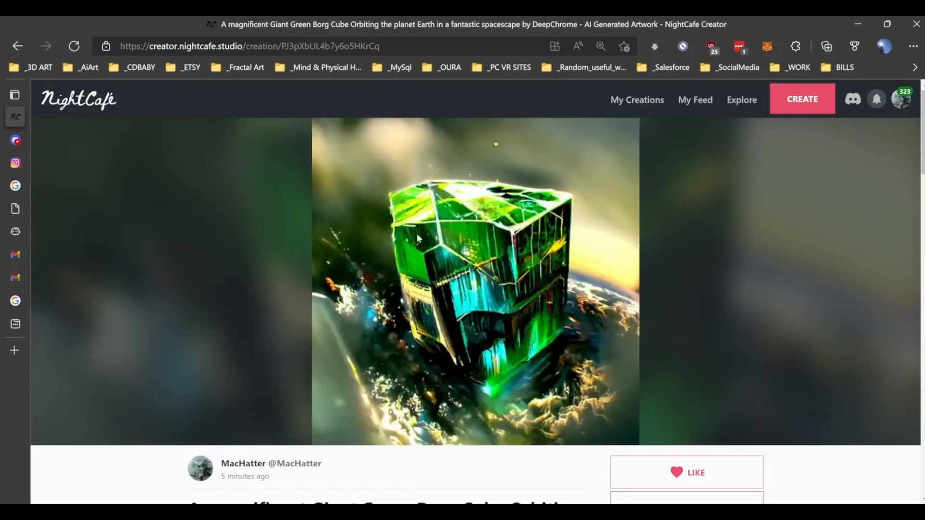
scroll(415, 239, down, 8)
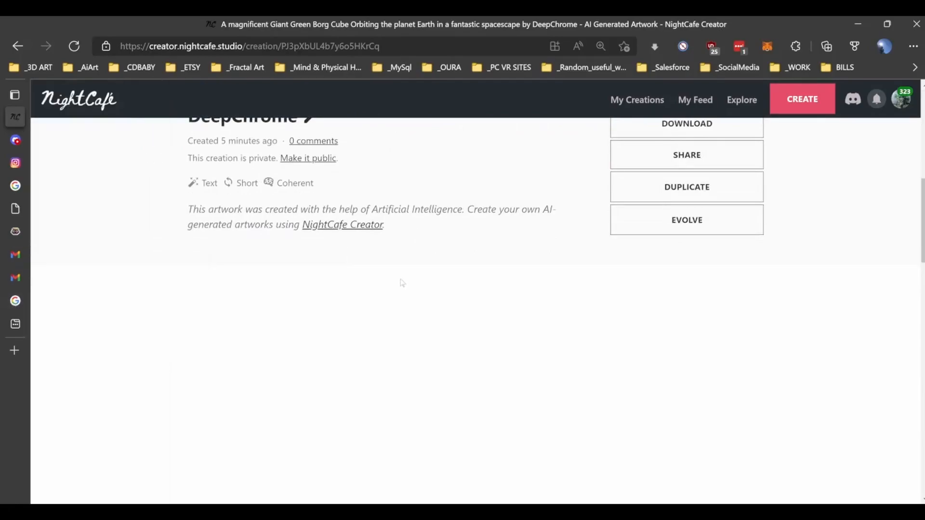
scroll(406, 282, up, 8)
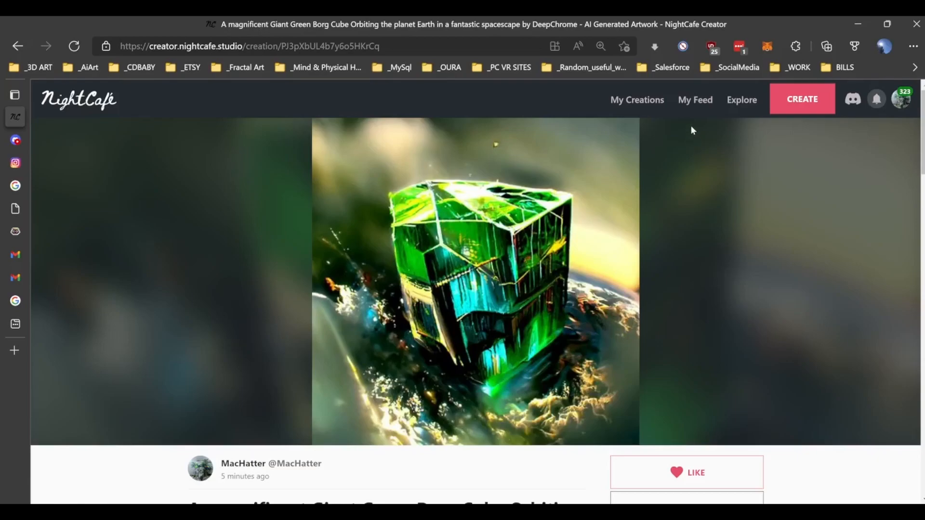
click(643, 103)
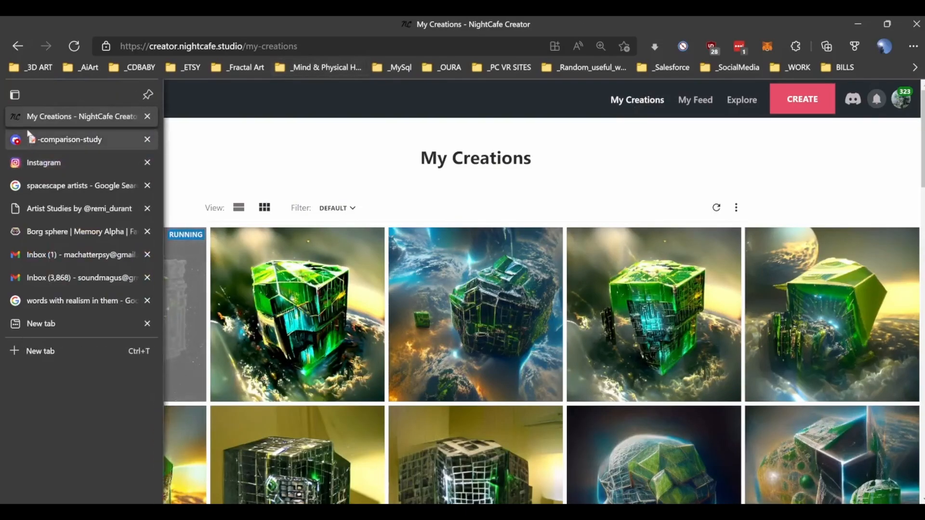
Switch to Discord, read the recent general-chat messages in NightCafe Lounge, and return to NightCafe Creator.
click(25, 138)
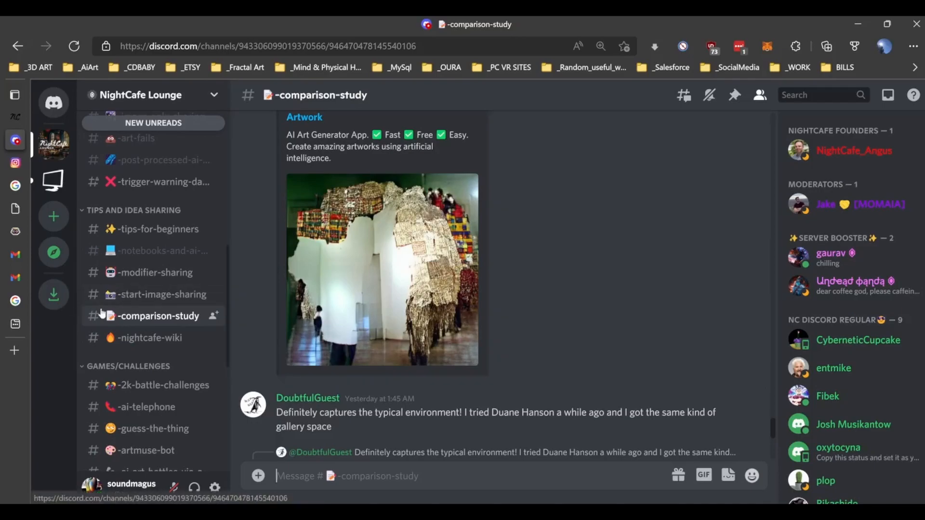
scroll(100, 307, up, 2)
scroll(100, 308, up, 6)
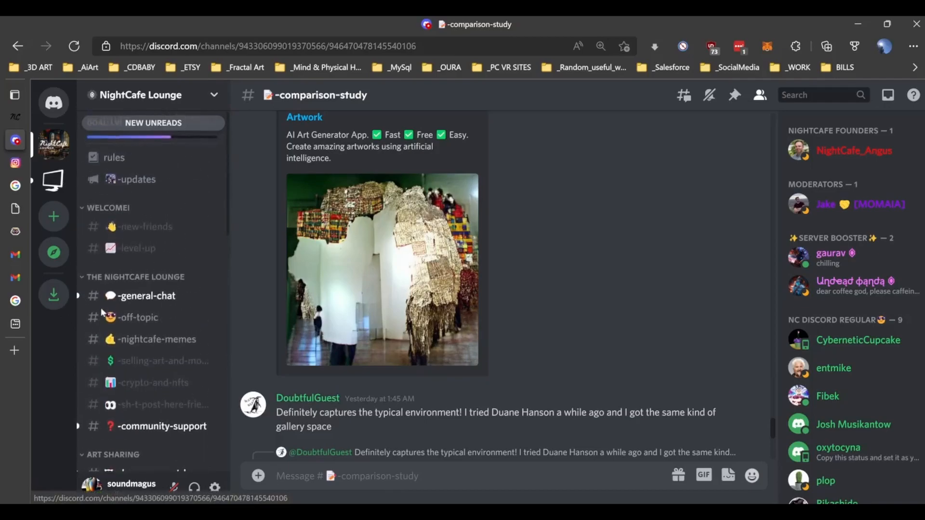
click(139, 299)
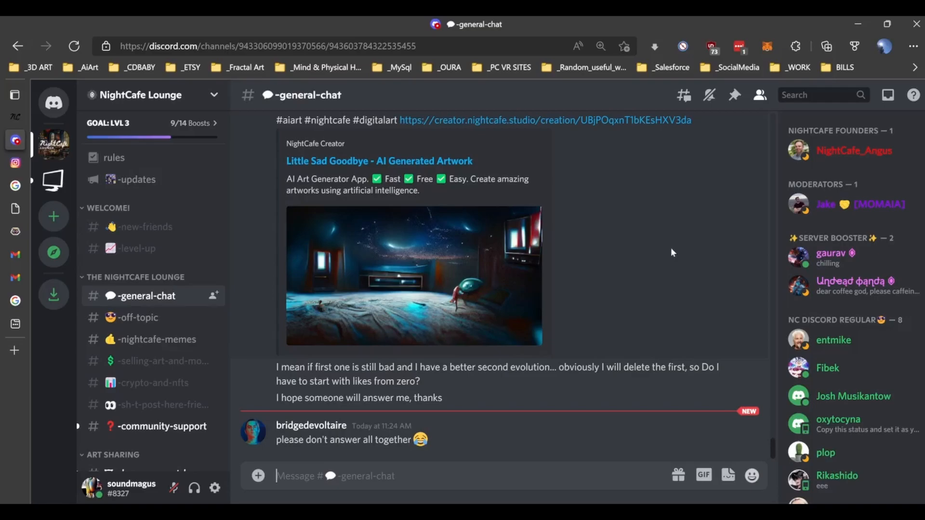
scroll(670, 247, up, 4)
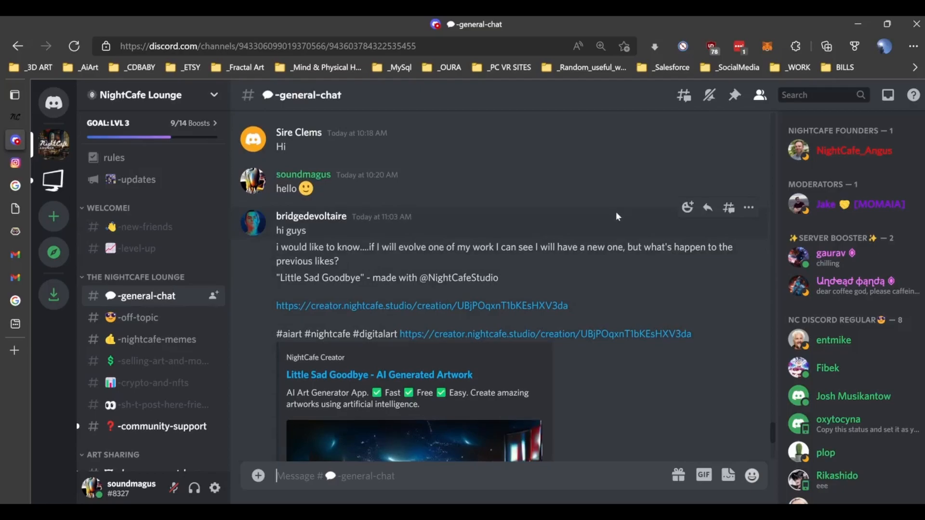
scroll(616, 213, down, 4)
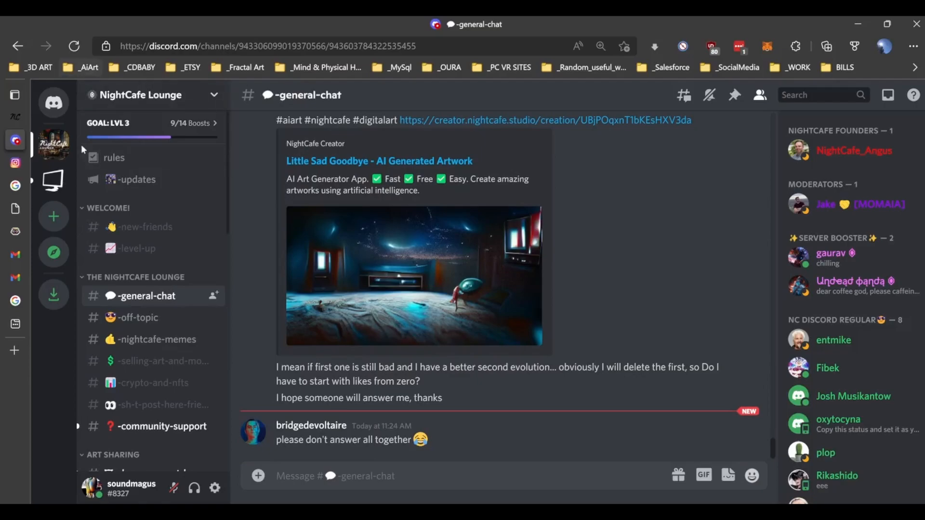
click(14, 120)
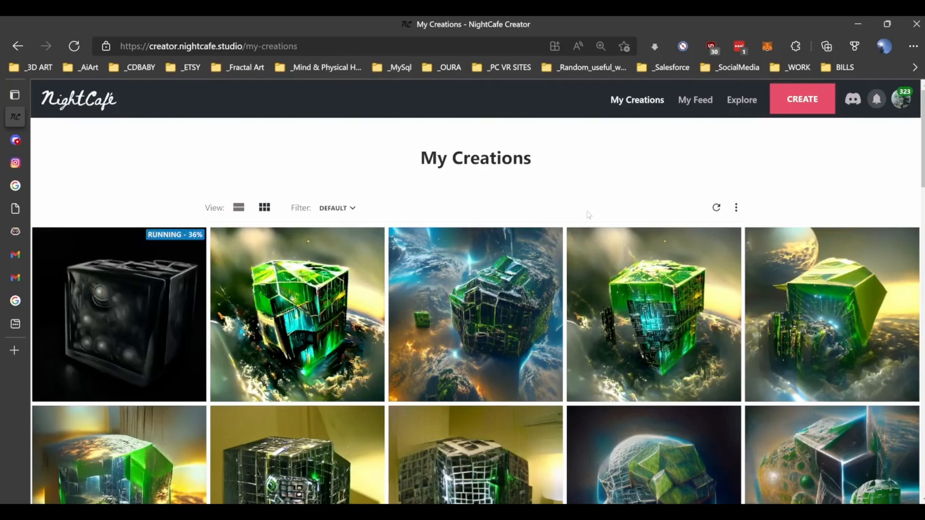
Open the Borg cube creation that is still rendering and examine its preview, prompt weights and start image.
mouse_move(134, 293)
click(135, 274)
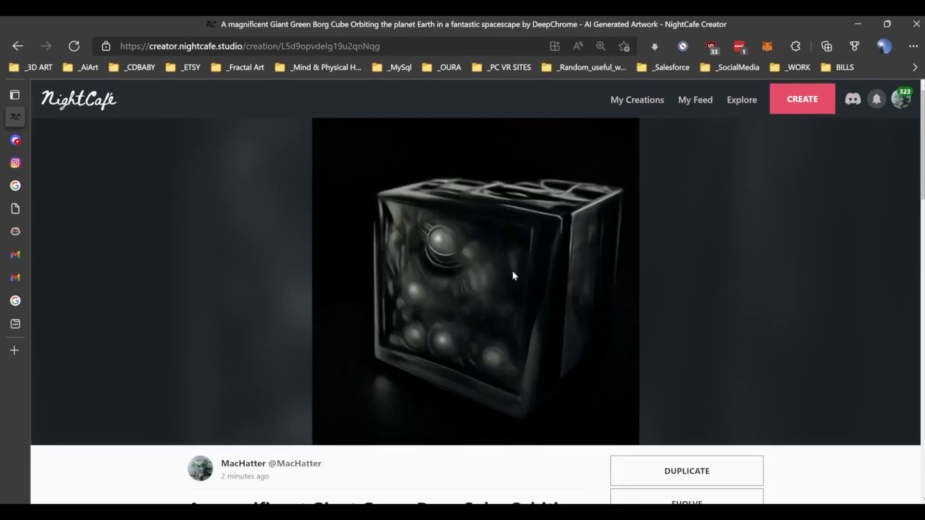
scroll(506, 248, down, 12)
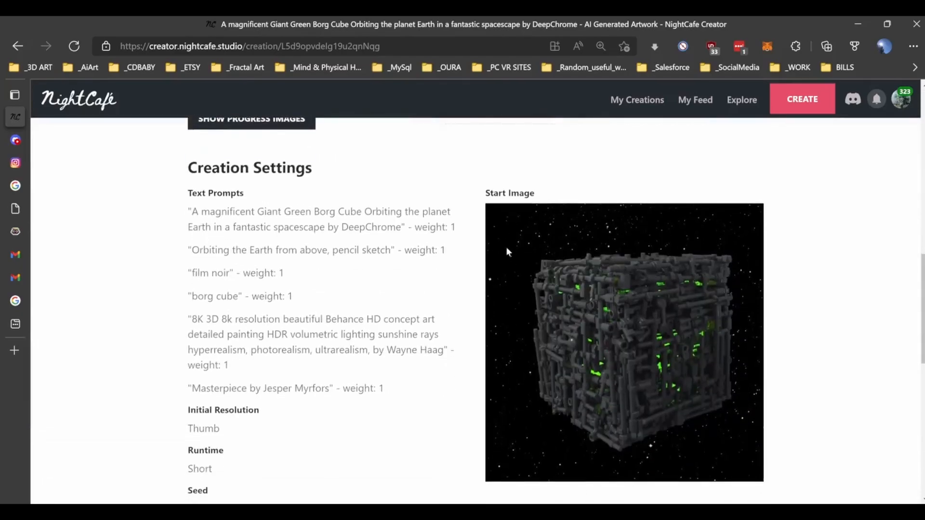
scroll(508, 248, up, 5)
scroll(507, 250, down, 4)
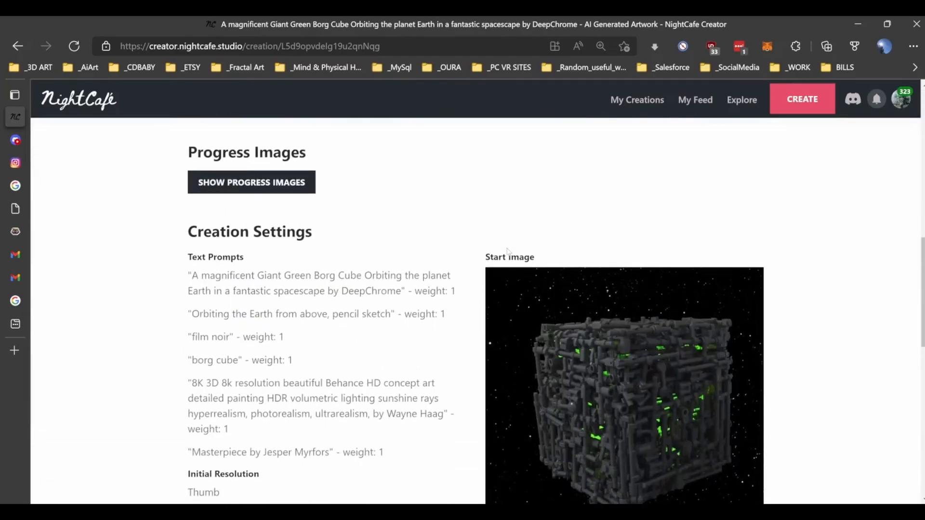
scroll(507, 249, down, 6)
scroll(508, 251, up, 10)
scroll(536, 287, up, 4)
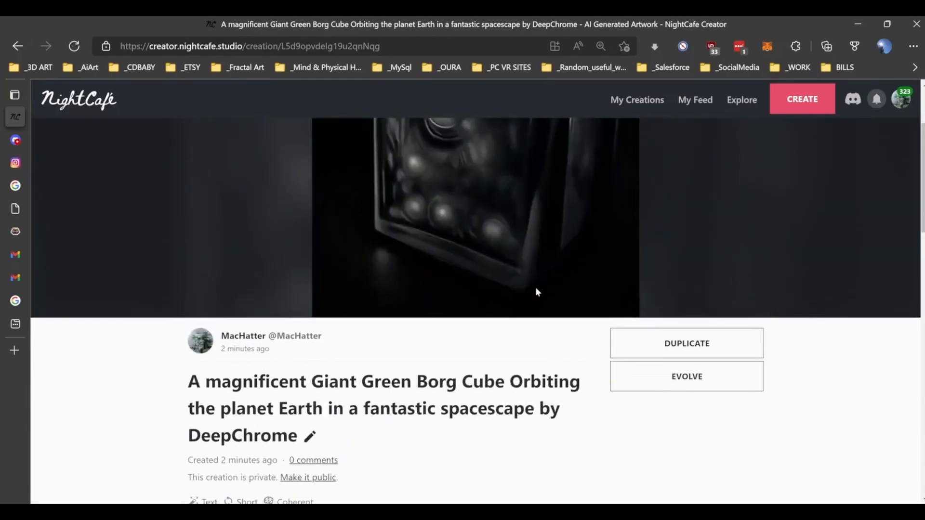
scroll(629, 482, down, 4)
scroll(532, 348, up, 8)
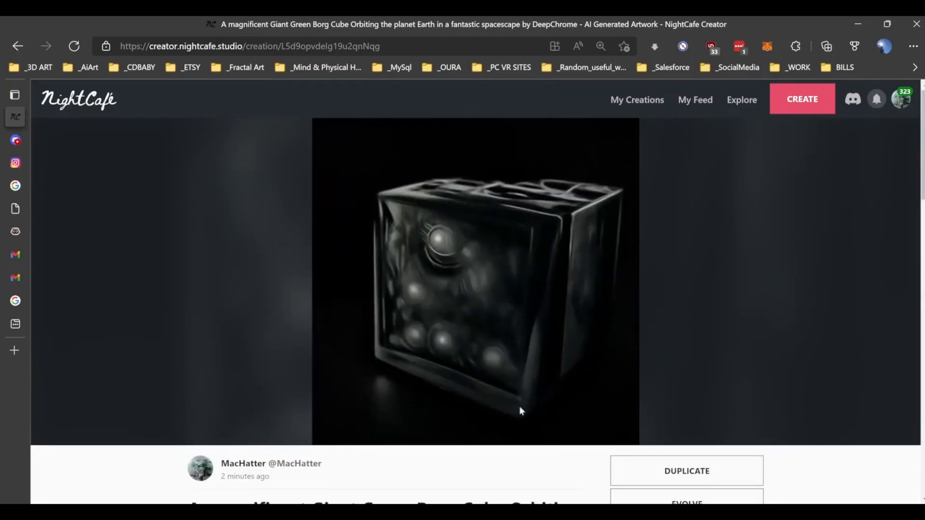
Compare the rendering cube's preview with its start image, check its progress, and go back to My Creations.
scroll(519, 406, down, 3)
scroll(525, 394, up, 3)
scroll(658, 128, down, 12)
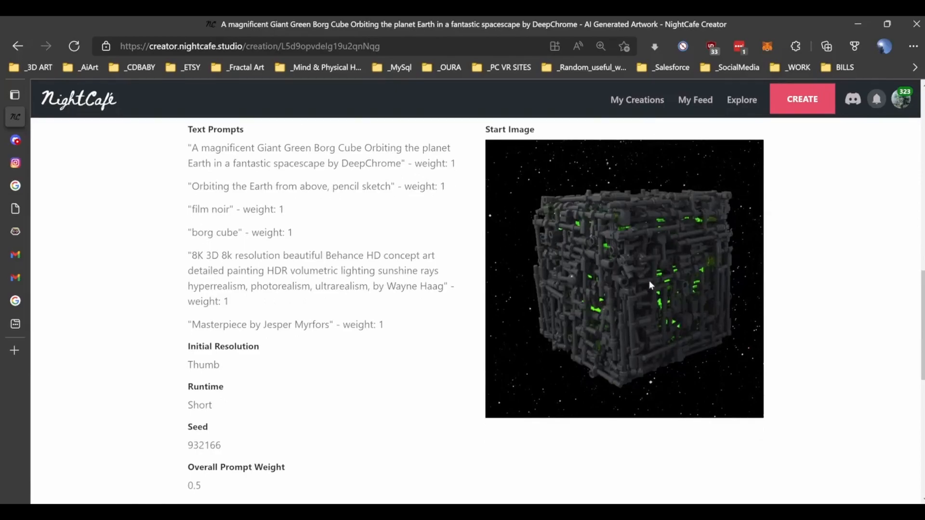
scroll(581, 280, up, 15)
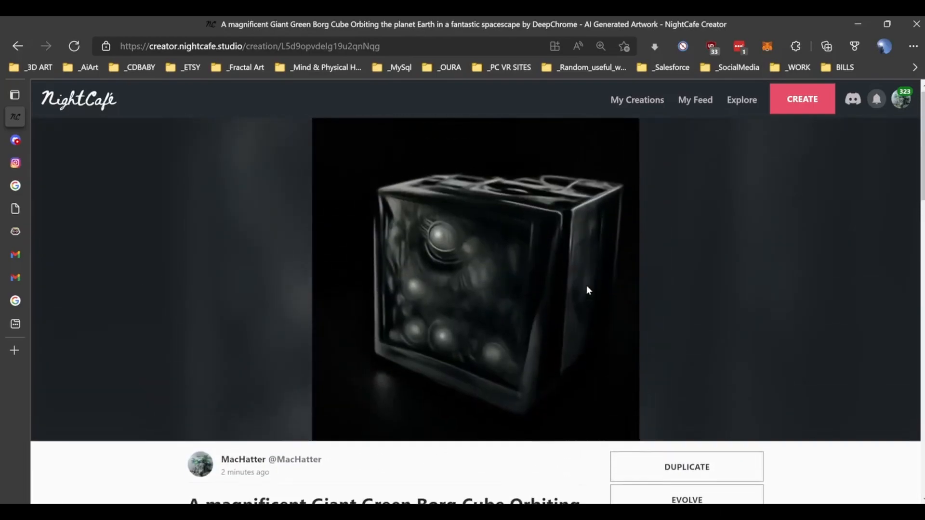
scroll(587, 288, down, 5)
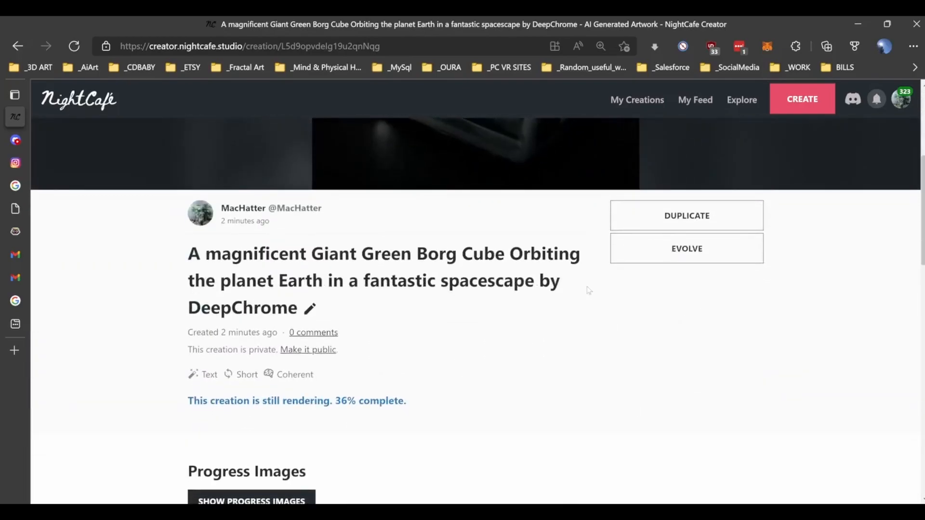
scroll(587, 290, up, 5)
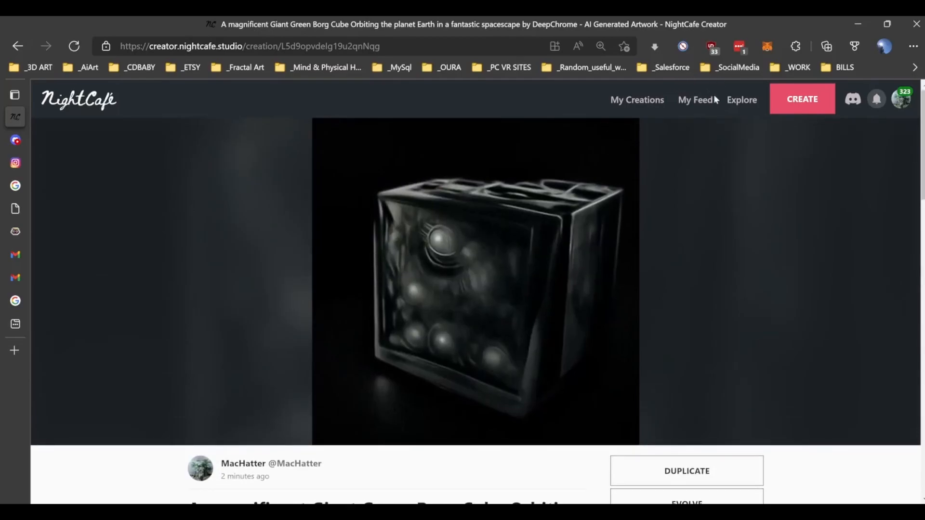
click(640, 106)
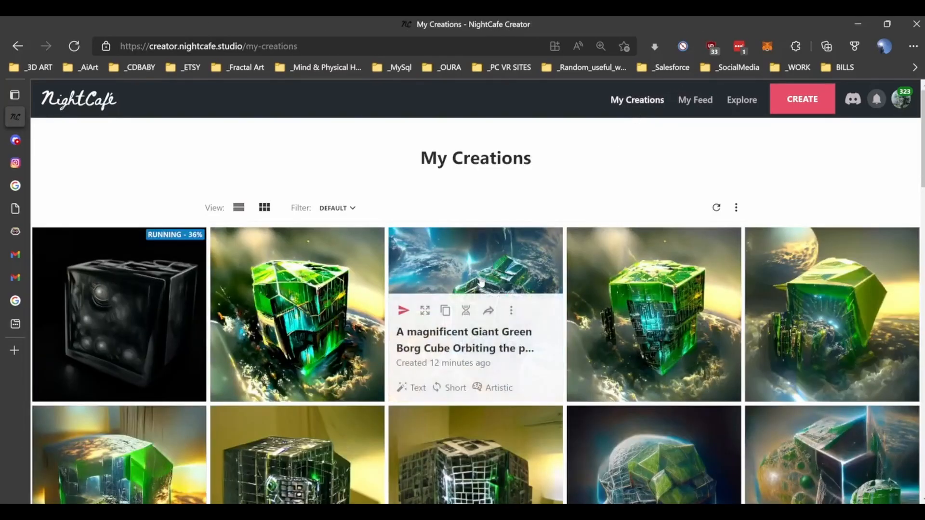
Start evolving the Artistic Borg cube with the blue and orange spacescape, switch it to Coherent, and check its prompt weight, runtime and resolution.
click(480, 284)
scroll(517, 308, down, 4)
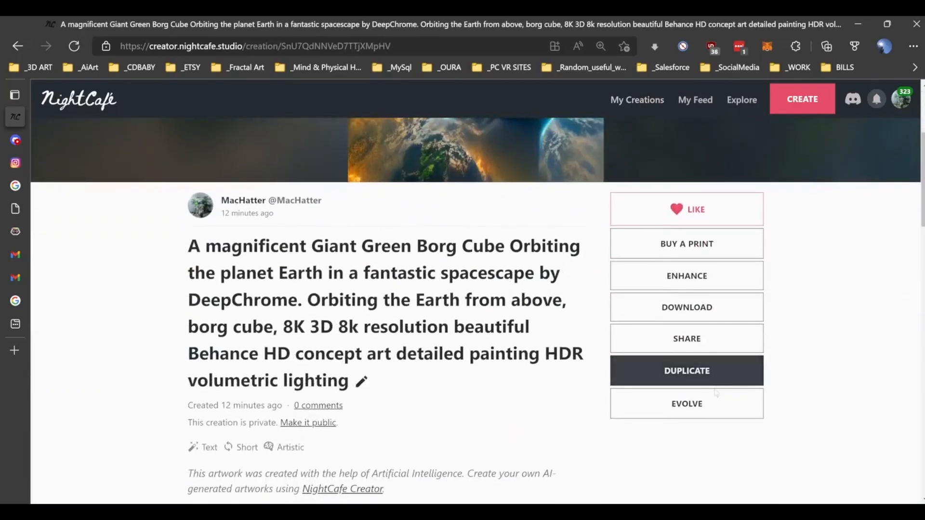
click(706, 402)
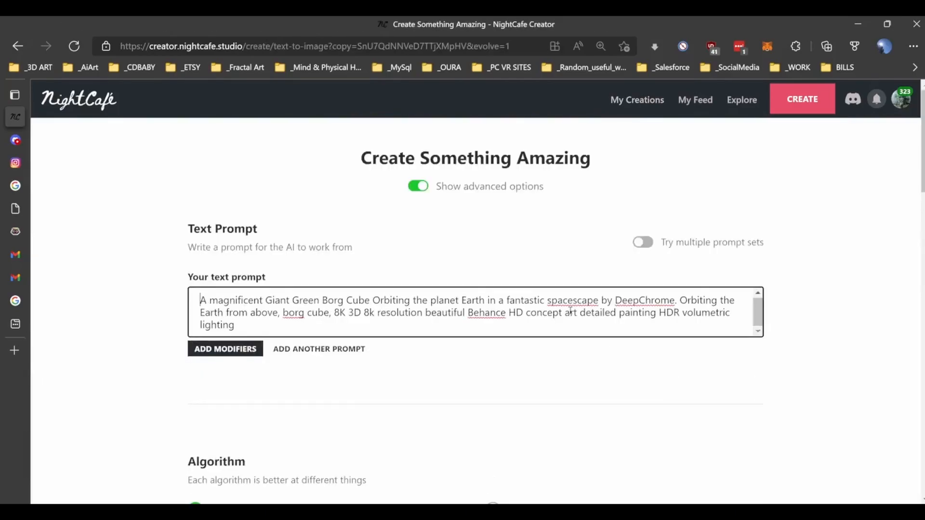
scroll(621, 429, down, 5)
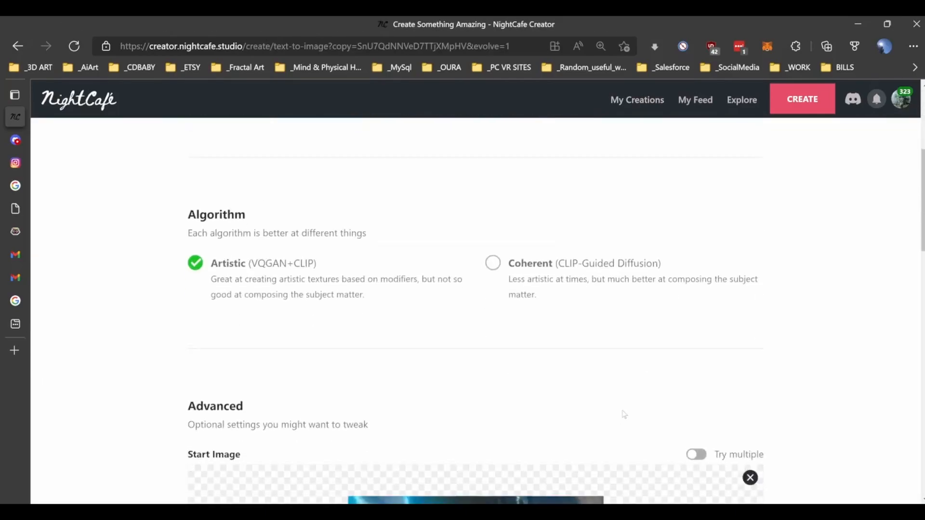
click(494, 254)
scroll(603, 318, down, 10)
scroll(602, 316, down, 1)
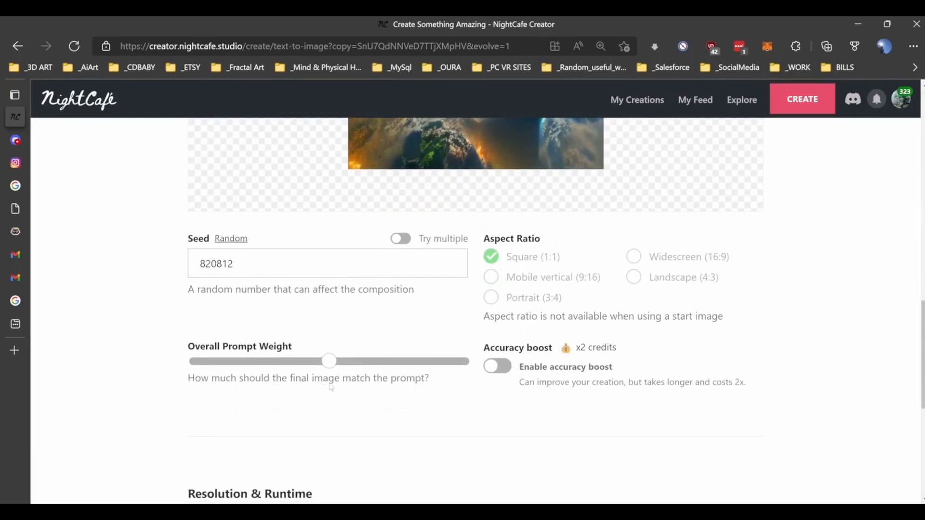
mouse_move(330, 362)
mouse_down()
mouse_move(472, 364)
mouse_move(331, 364)
mouse_up()
scroll(482, 320, down, 1)
scroll(495, 310, down, 3)
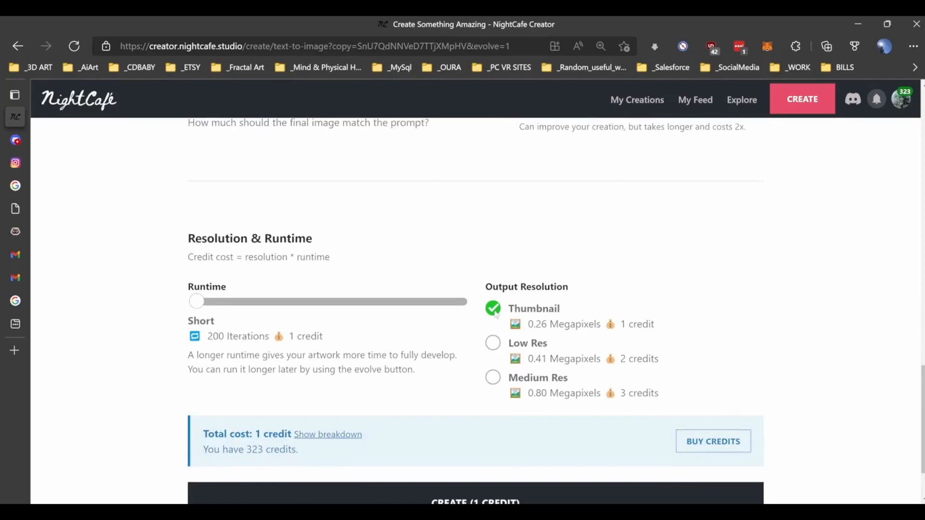
Enable multiple start images for the evolution, review the start image area, and leave for My Creations without creating.
scroll(495, 313, up, 11)
scroll(513, 332, down, 3)
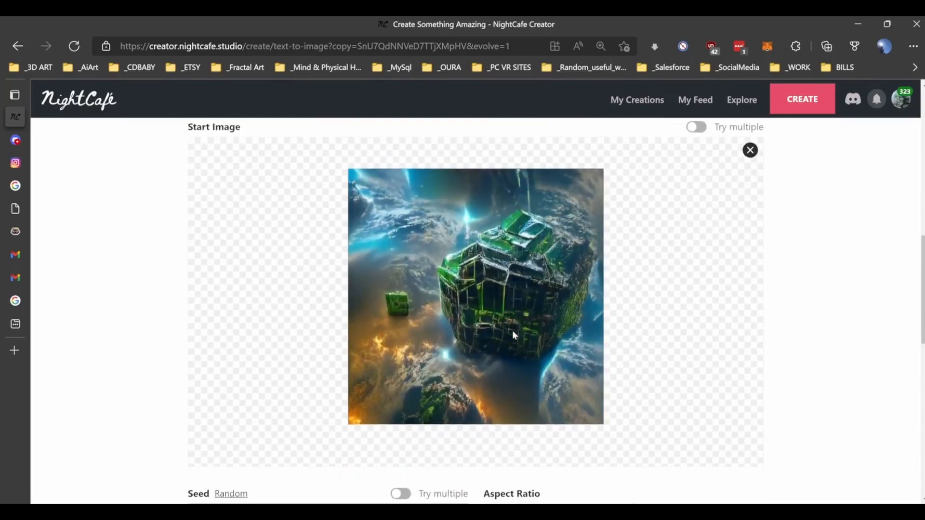
scroll(513, 331, down, 2)
scroll(512, 330, up, 6)
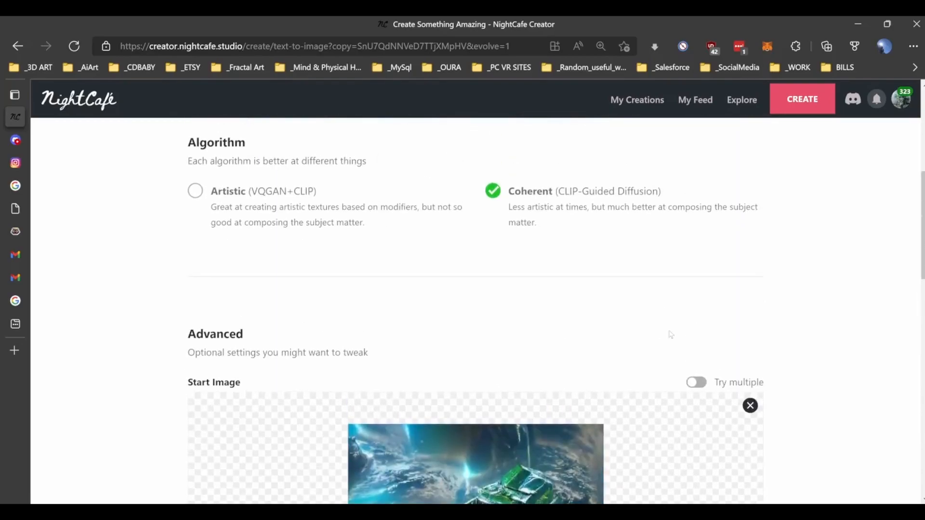
click(702, 384)
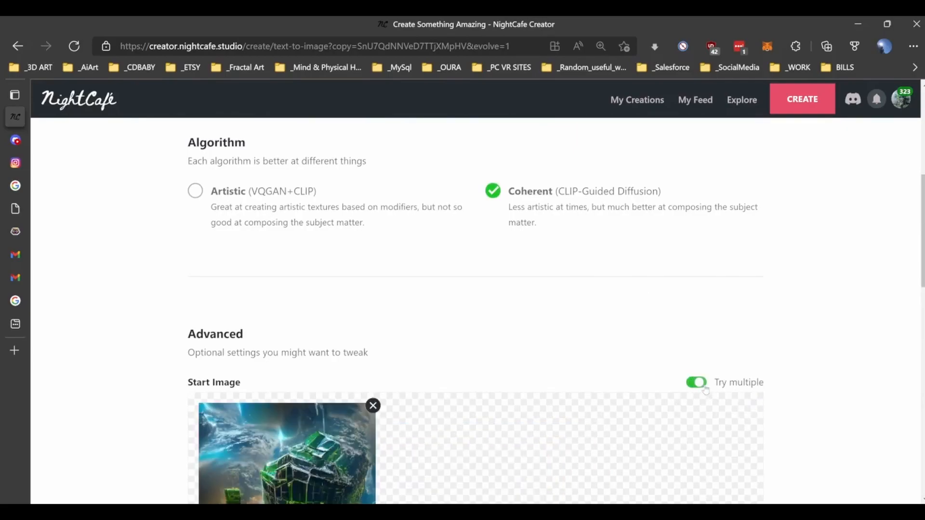
scroll(698, 338, down, 5)
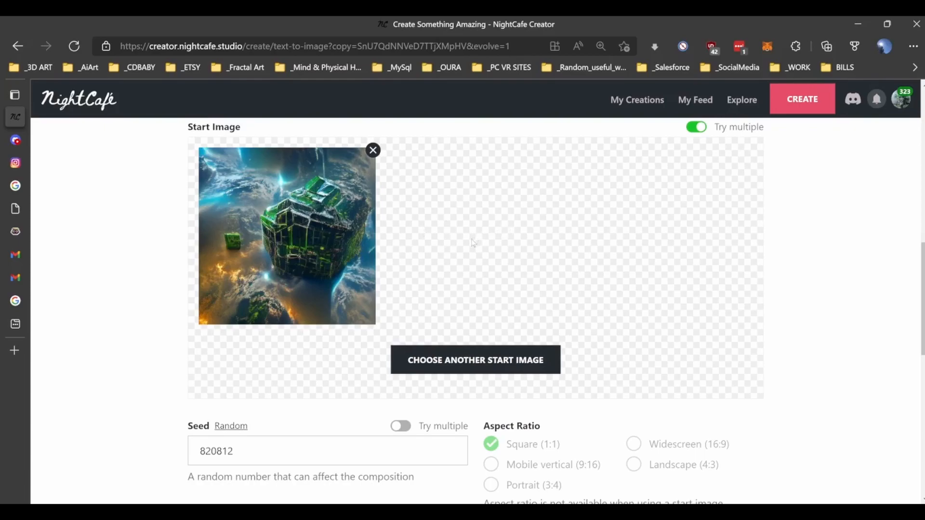
scroll(473, 242, up, 15)
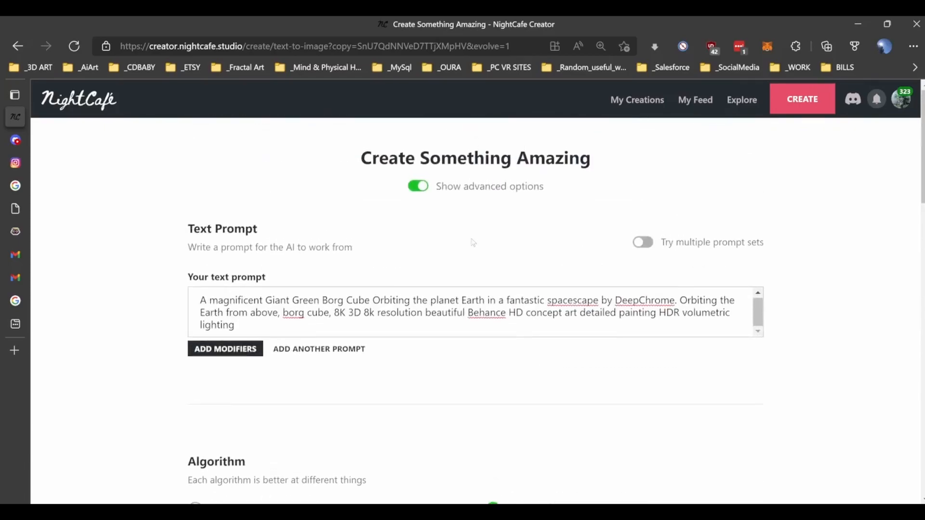
click(624, 100)
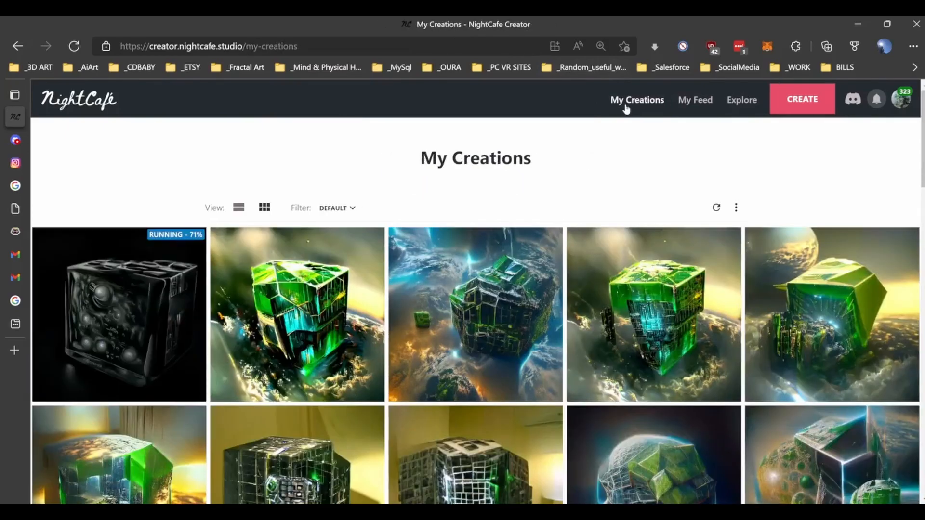
Reopen the rendering black Borg cube creation and review its updated preview, progress and creation settings.
click(150, 268)
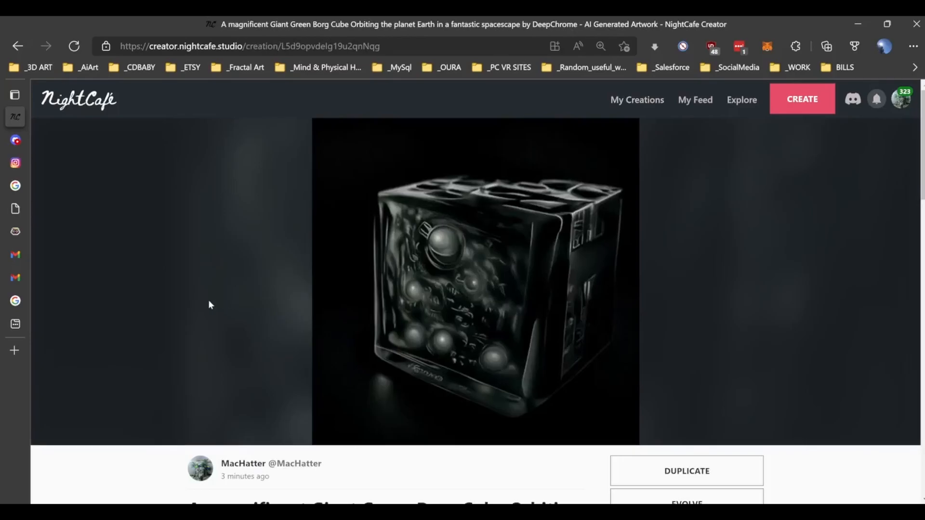
scroll(221, 302, down, 5)
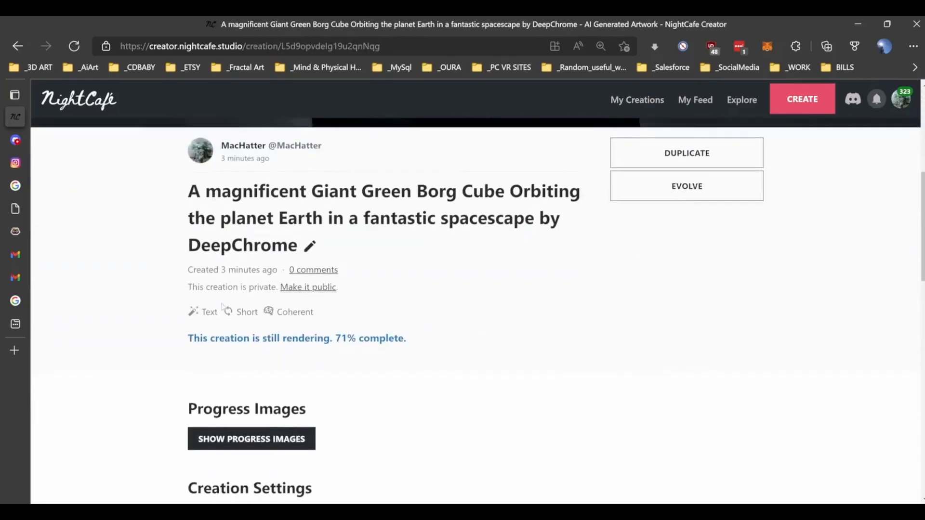
scroll(222, 307, down, 7)
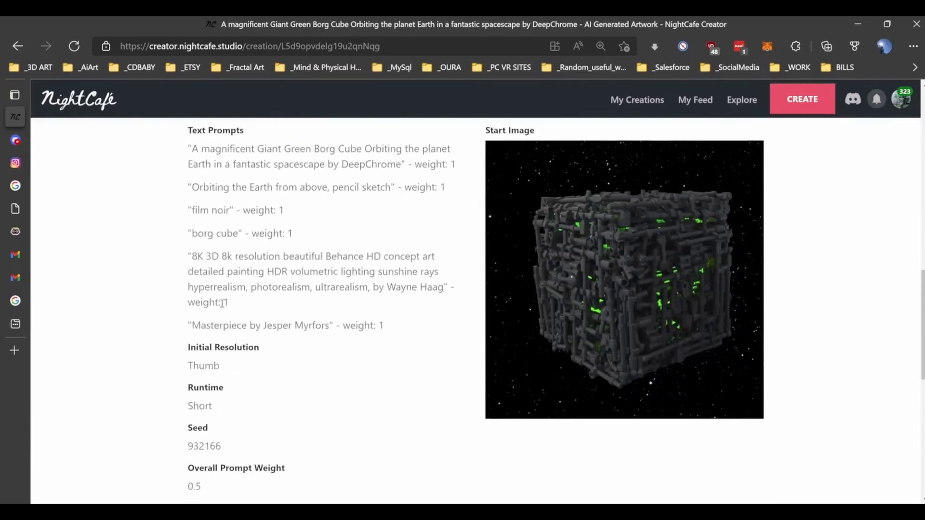
scroll(221, 303, down, 2)
scroll(226, 304, up, 4)
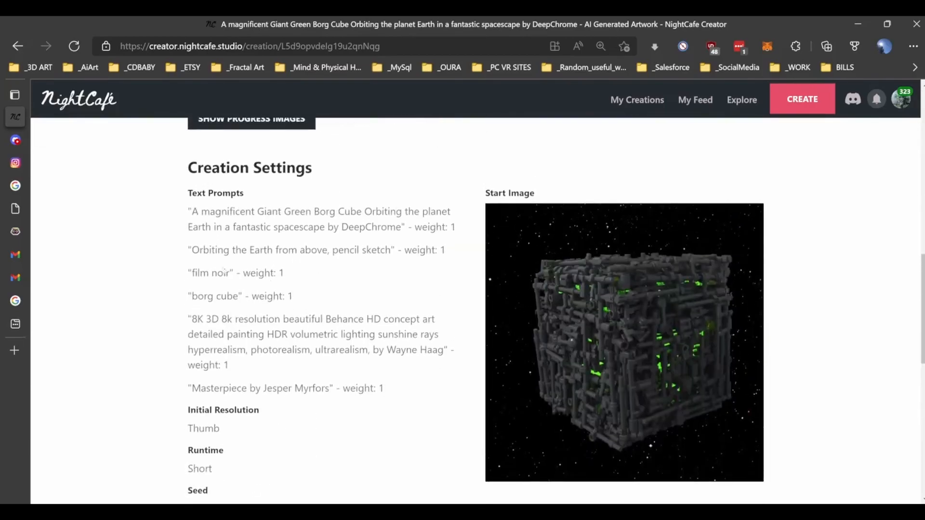
Compare the finished black Borg cube artwork with its start image and the text prompts in its creation settings.
scroll(273, 287, up, 15)
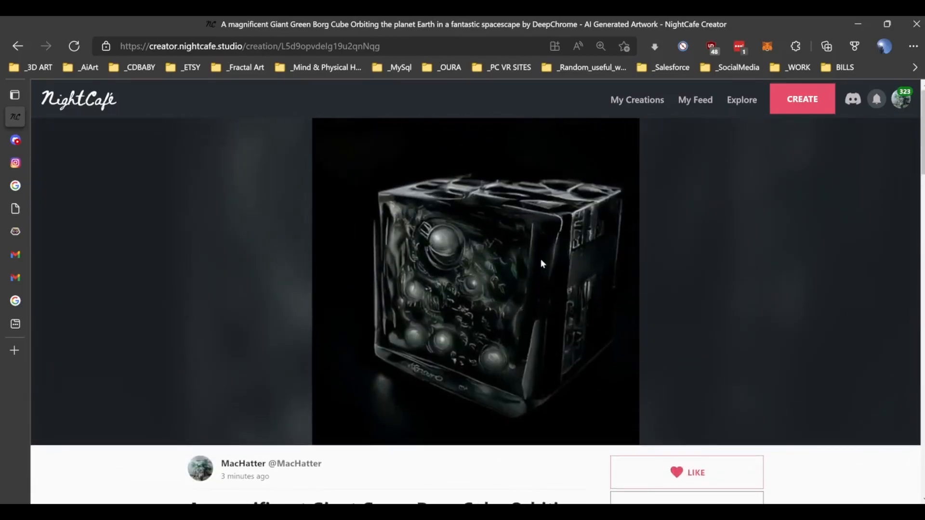
scroll(516, 277, down, 7)
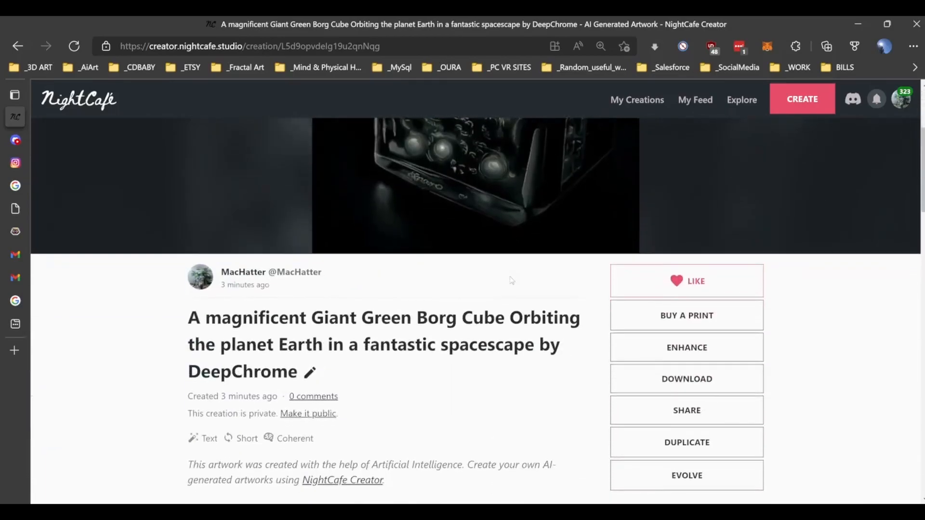
scroll(511, 279, up, 8)
scroll(511, 278, down, 12)
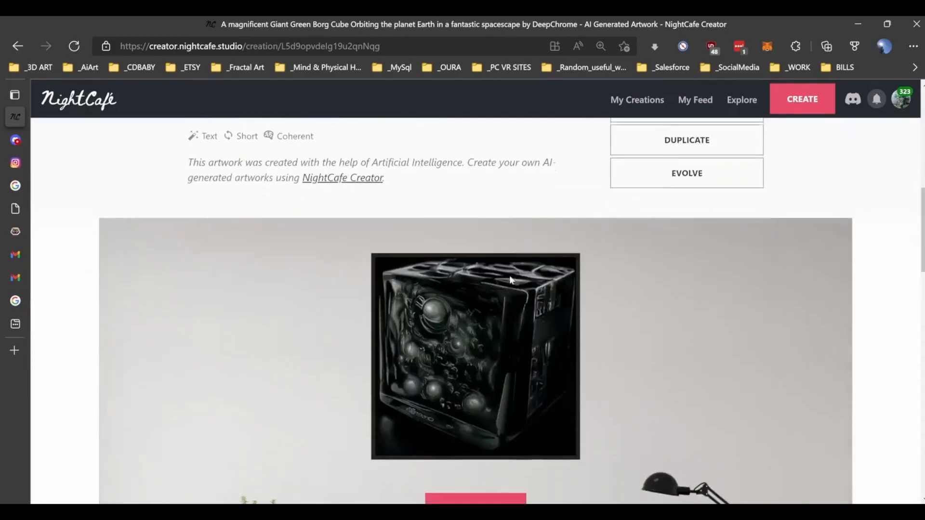
scroll(510, 281, down, 5)
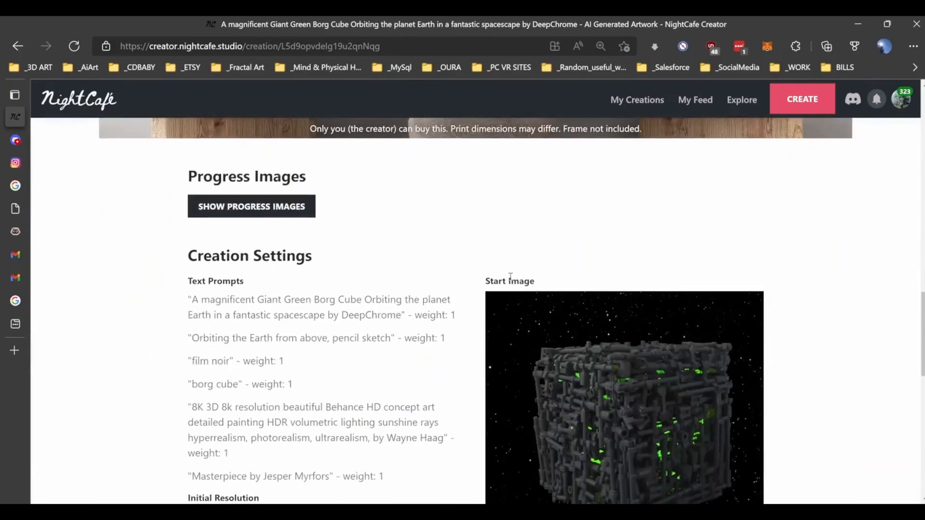
scroll(511, 277, down, 4)
scroll(510, 277, up, 15)
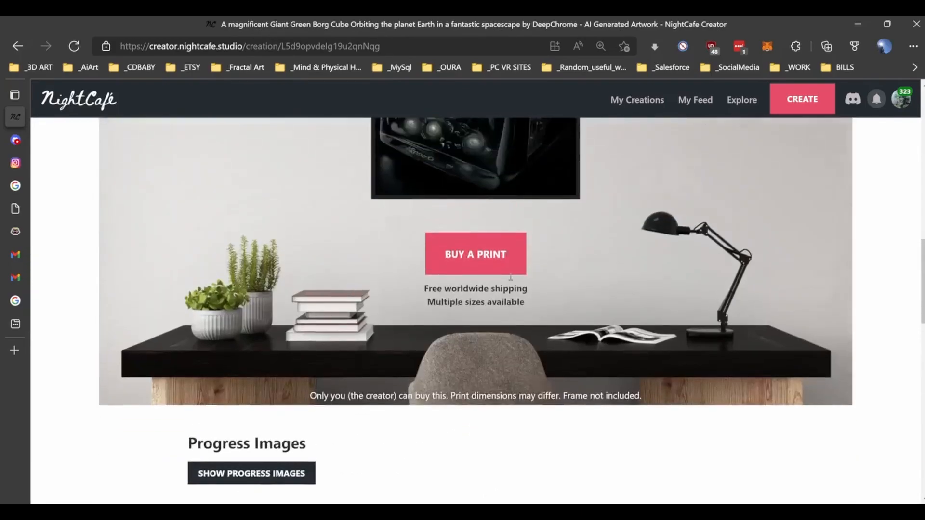
scroll(510, 277, up, 7)
scroll(511, 277, down, 8)
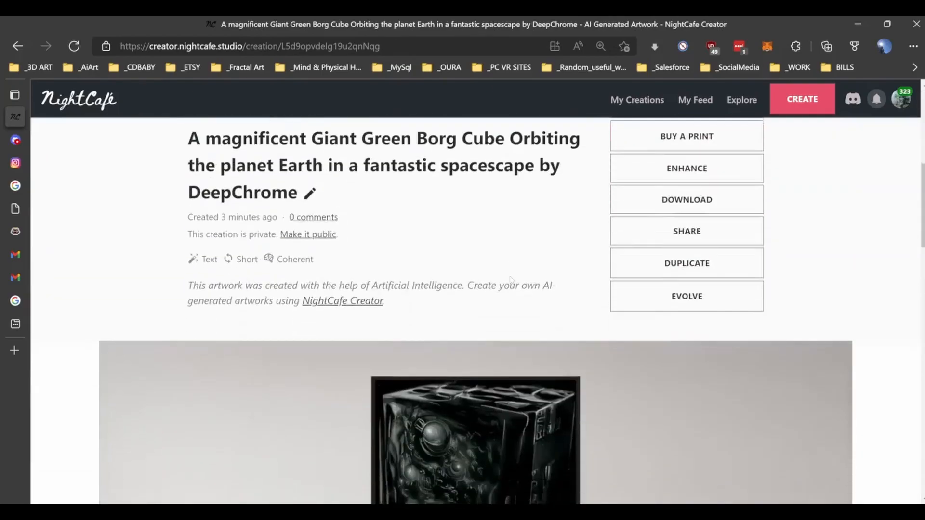
scroll(511, 277, up, 6)
scroll(510, 277, up, 2)
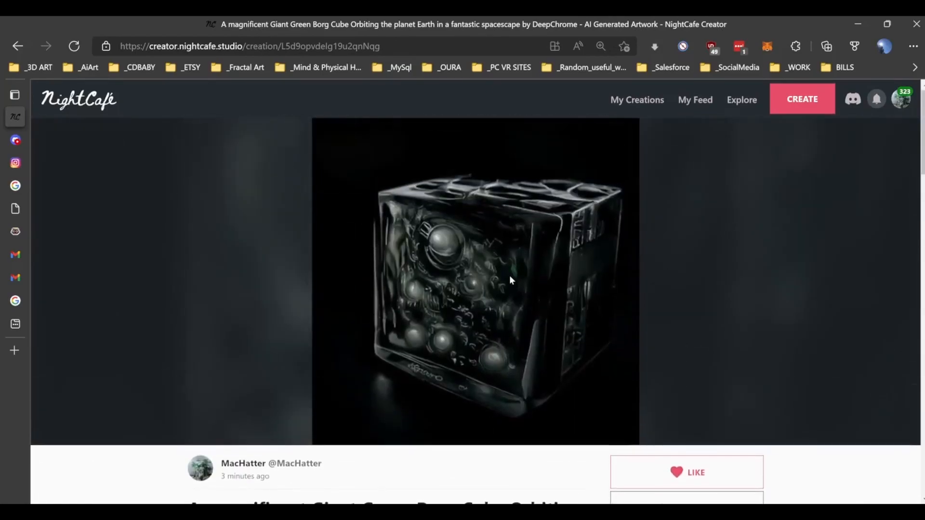